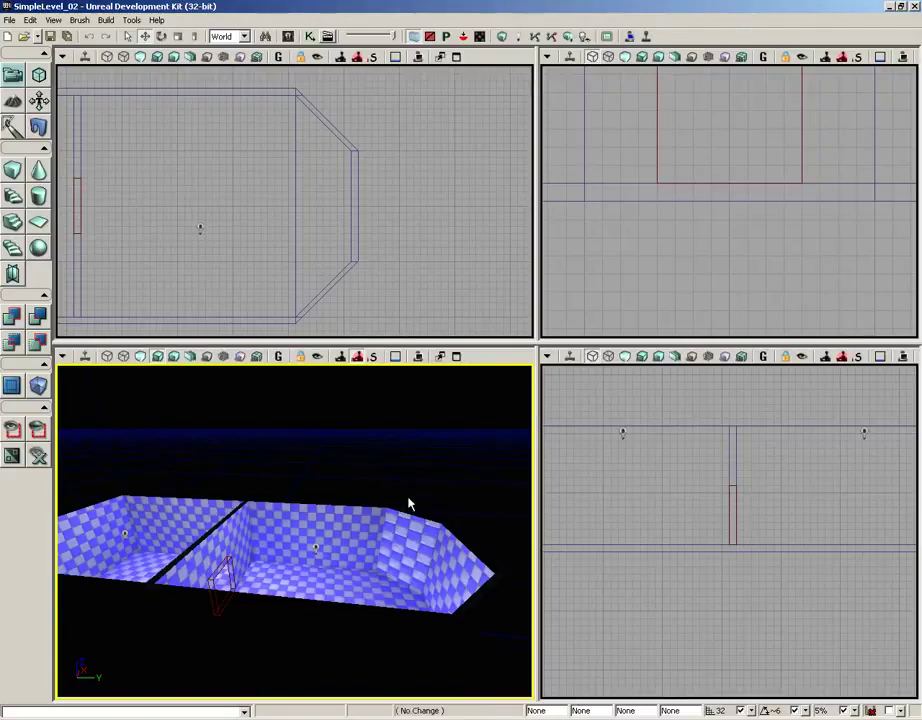
Maximize the perspective viewport and display it in Brush Wireframe mode
{"action": "mouse_move", "coordinate": [408, 503]}
{"action": "middle_mouse_down"}
{"action": "mouse_move", "coordinate": [348, 498]}
{"action": "mouse_move", "coordinate": [408, 503]}
{"action": "middle_mouse_up"}
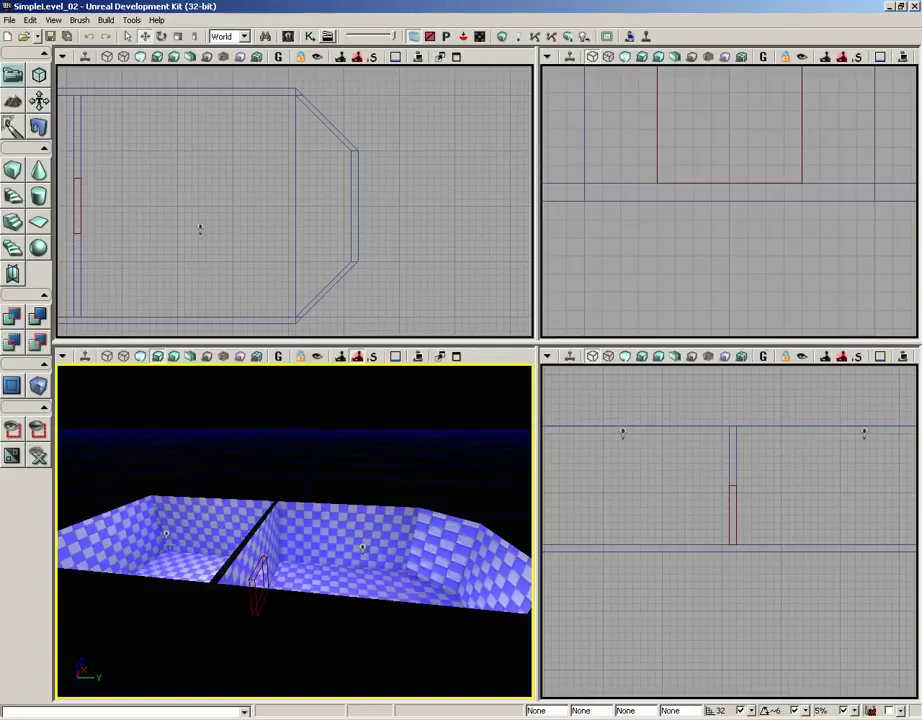
{"action": "left_click", "coordinate": [457, 357]}
{"action": "left_click_drag", "start_coordinate": [435, 267], "coordinate": [418, 375]}
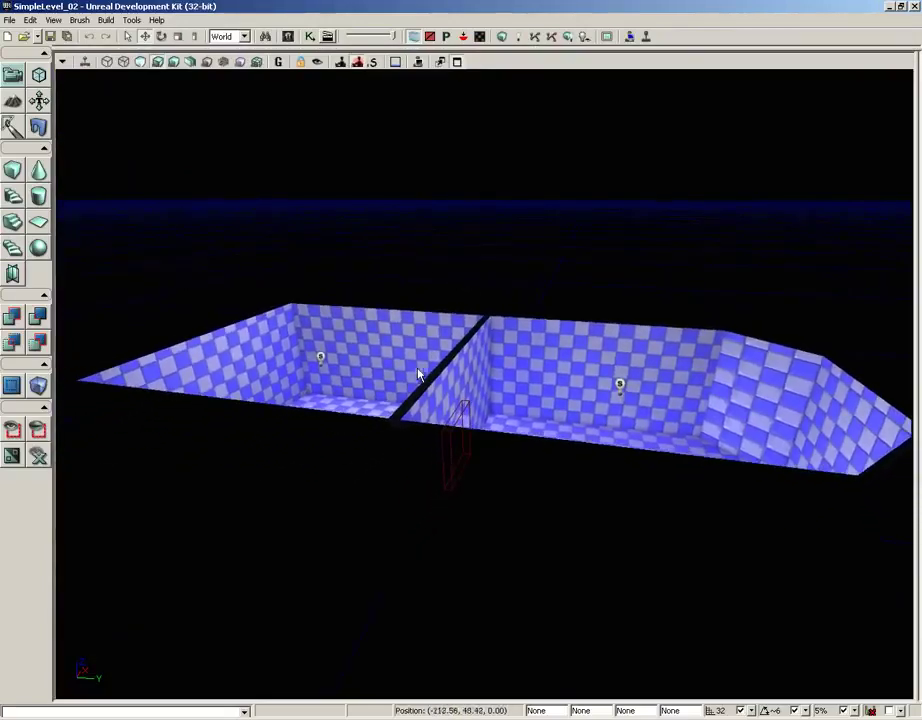
{"action": "left_click", "coordinate": [108, 62]}
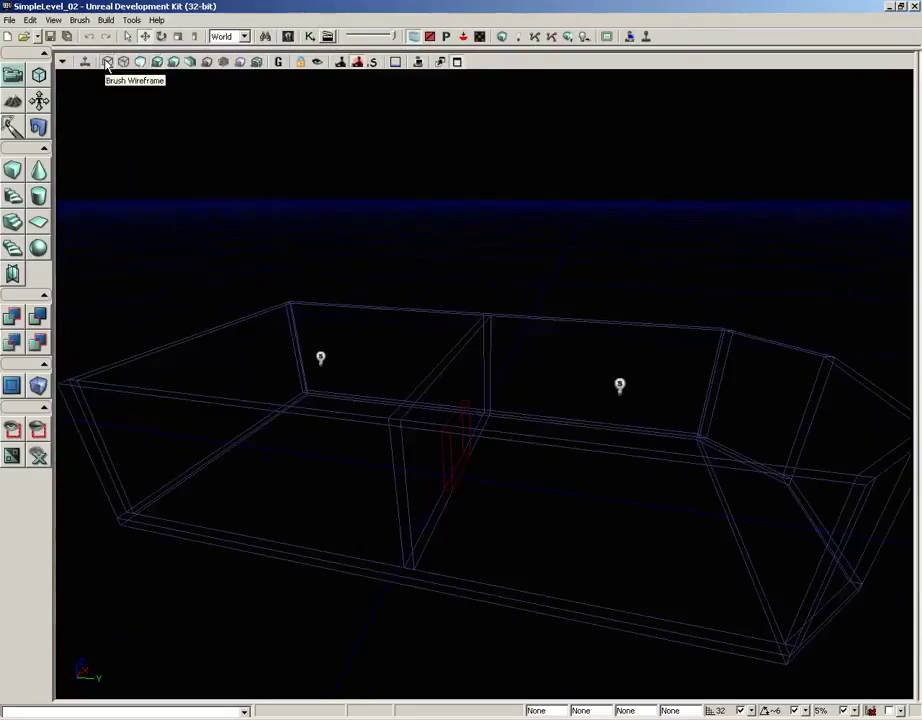
Duplicate the floor brush straight up by about 544 units onto the top of the walls to form a ceiling
{"action": "left_click_drag", "start_coordinate": [255, 230], "coordinate": [393, 323]}
{"action": "middle_click_drag", "start_coordinate": [392, 323], "coordinate": [615, 321]}
{"action": "right_click_drag", "start_coordinate": [615, 321], "coordinate": [543, 282]}
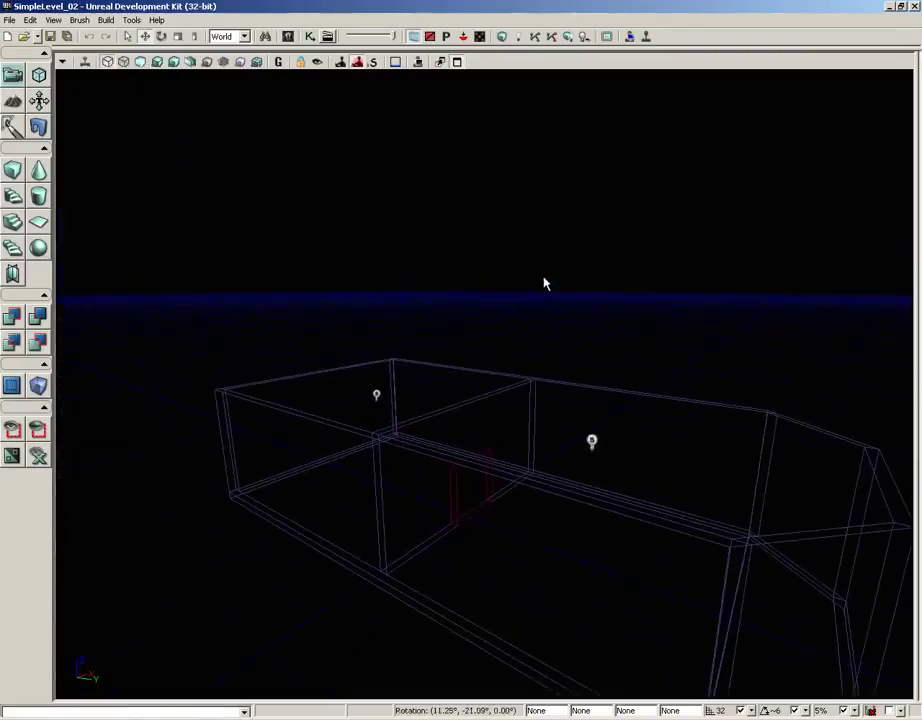
{"action": "middle_click_drag", "start_coordinate": [543, 282], "coordinate": [671, 354]}
{"action": "right_click_drag", "start_coordinate": [671, 354], "coordinate": [705, 384]}
{"action": "left_click_drag", "start_coordinate": [704, 384], "coordinate": [196, 143]}
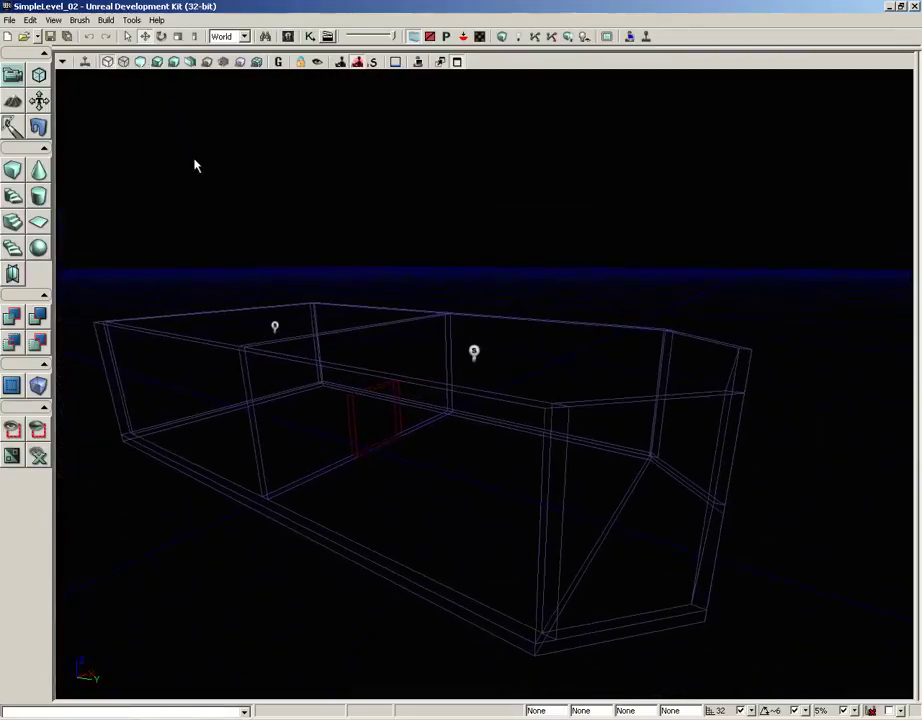
{"action": "left_click", "coordinate": [387, 582]}
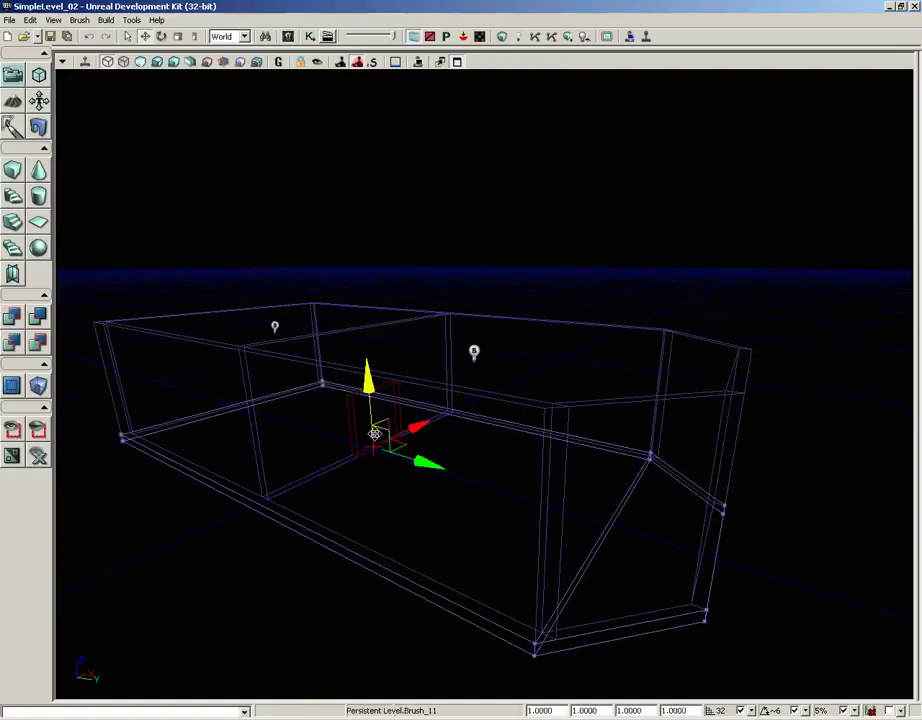
{"action": "left_click_drag", "start_coordinate": [370, 378], "coordinate": [368, 101]}
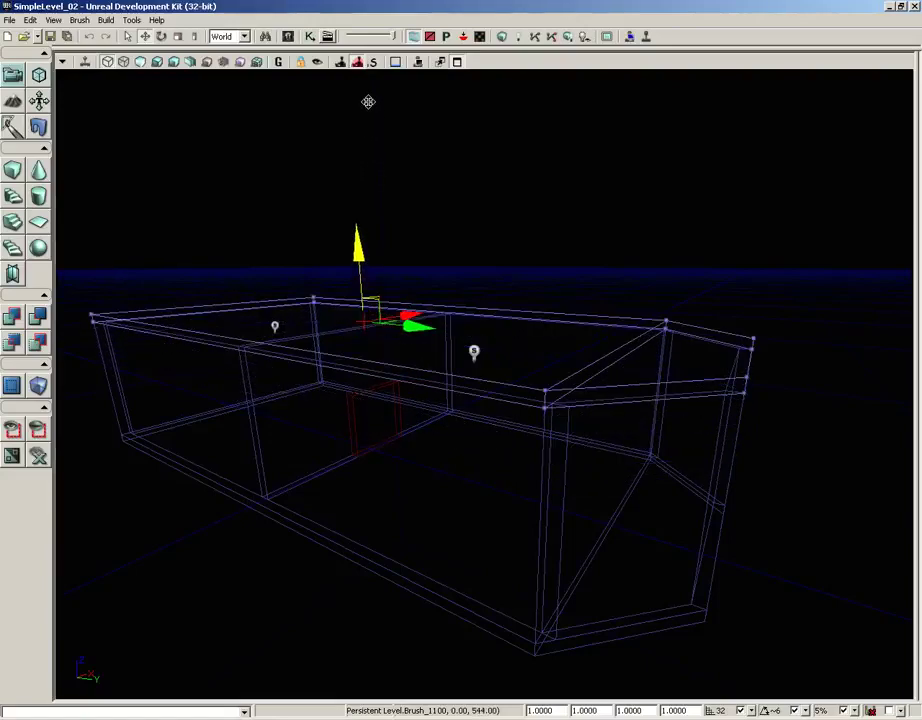
Select both point lights and lower them together below the new ceiling brush
{"action": "mouse_move", "coordinate": [383, 559]}
{"action": "left_mouse_down"}
{"action": "mouse_move", "coordinate": [372, 191]}
{"action": "mouse_move", "coordinate": [330, 175]}
{"action": "left_mouse_up"}
{"action": "mouse_move", "coordinate": [382, 552]}
{"action": "middle_mouse_down"}
{"action": "mouse_move", "coordinate": [393, 478]}
{"action": "mouse_move", "coordinate": [387, 698]}
{"action": "middle_mouse_up"}
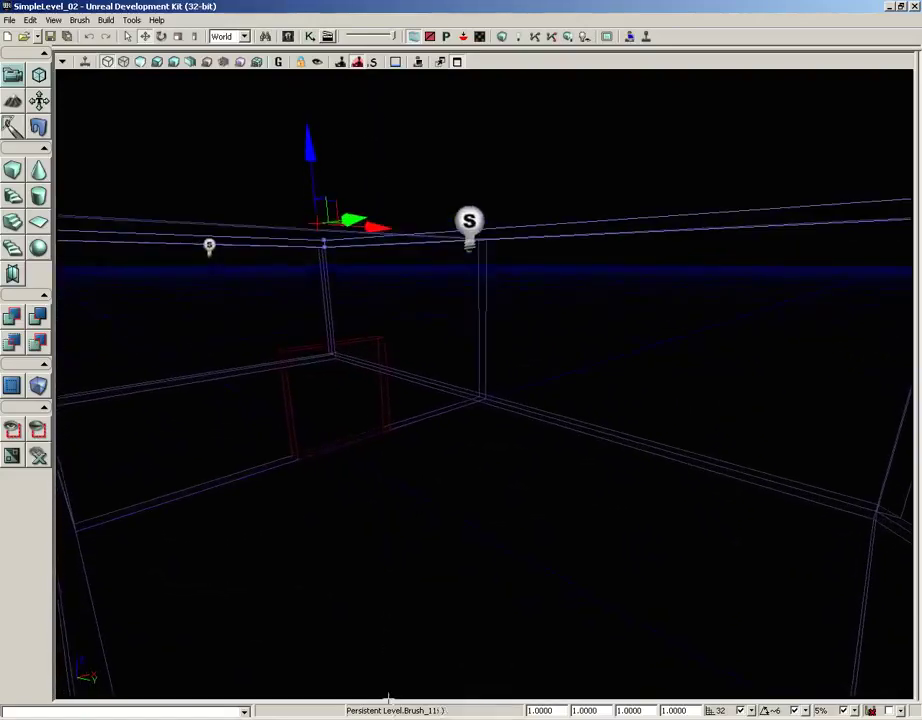
{"action": "right_click_drag", "start_coordinate": [387, 698], "coordinate": [396, 533]}
{"action": "left_click_drag", "start_coordinate": [397, 533], "coordinate": [399, 518]}
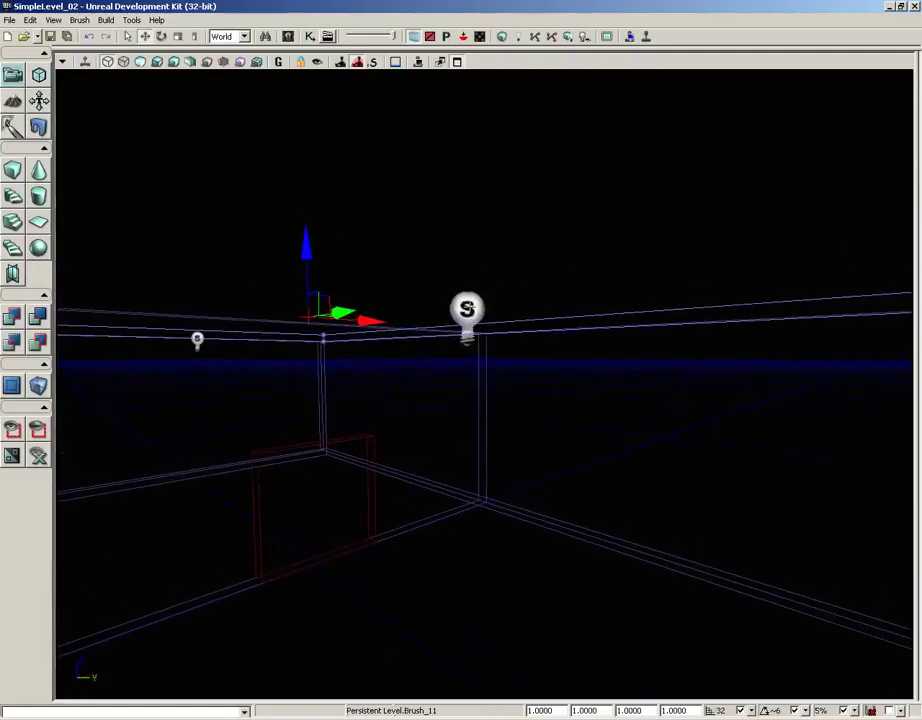
{"action": "left_click", "coordinate": [467, 310]}
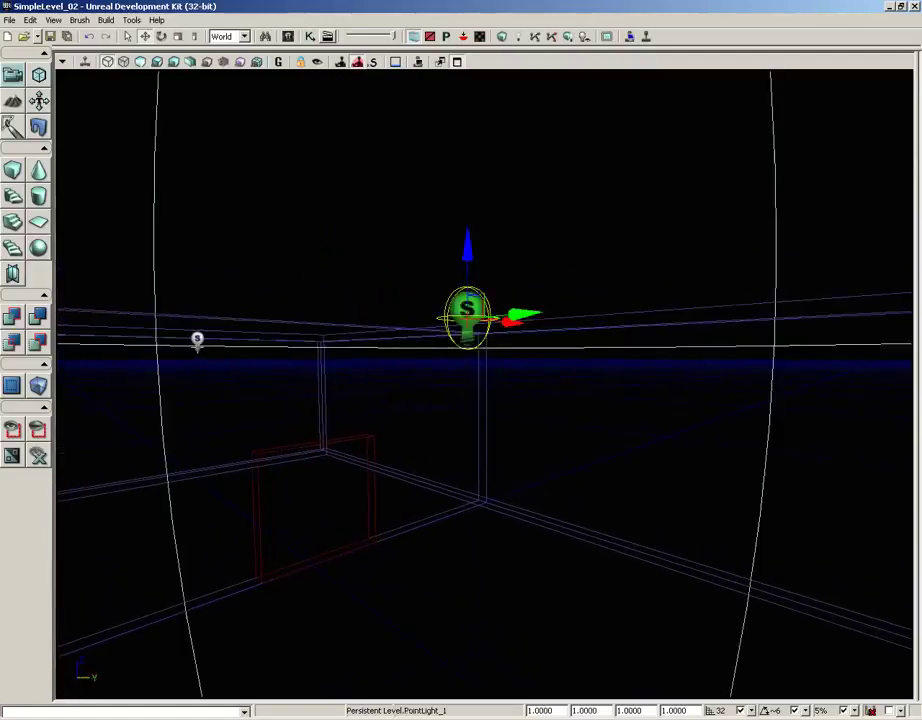
{"action": "left_click", "coordinate": [197, 340], "text": "ctrl"}
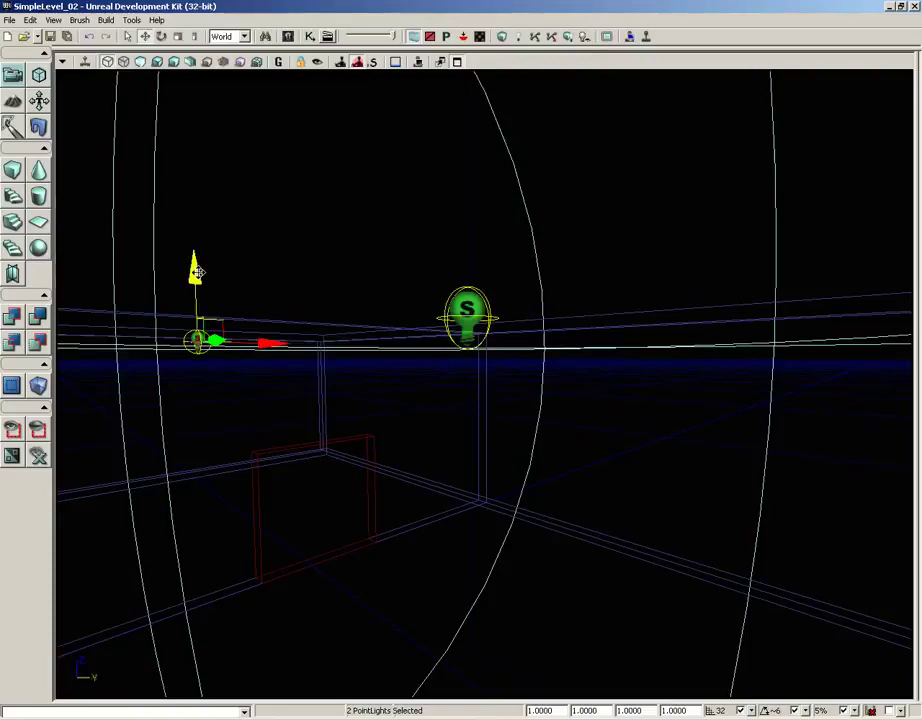
{"action": "left_click_drag", "start_coordinate": [197, 290], "coordinate": [198, 373]}
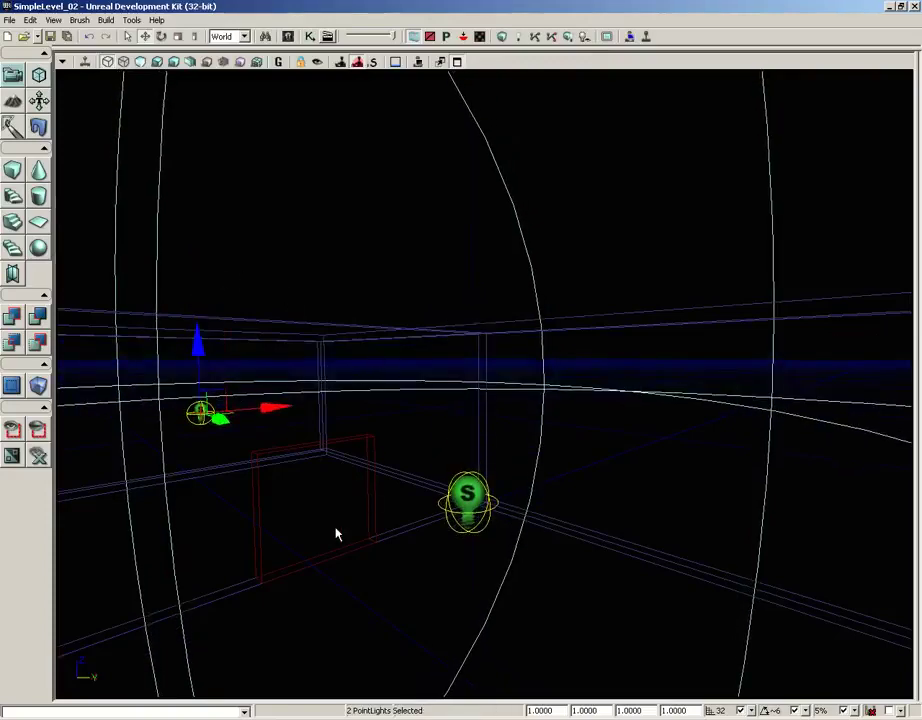
{"action": "left_click_drag", "start_coordinate": [352, 500], "coordinate": [342, 448]}
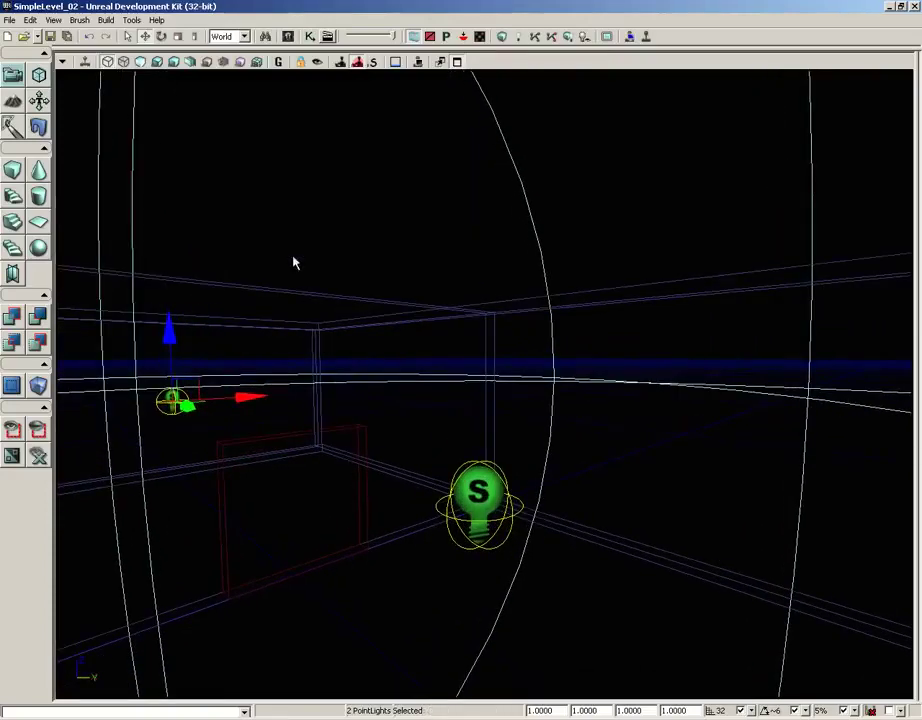
Display the perspective view lit, rebuild the level geometry and dismiss the map check
{"action": "left_click", "coordinate": [159, 62]}
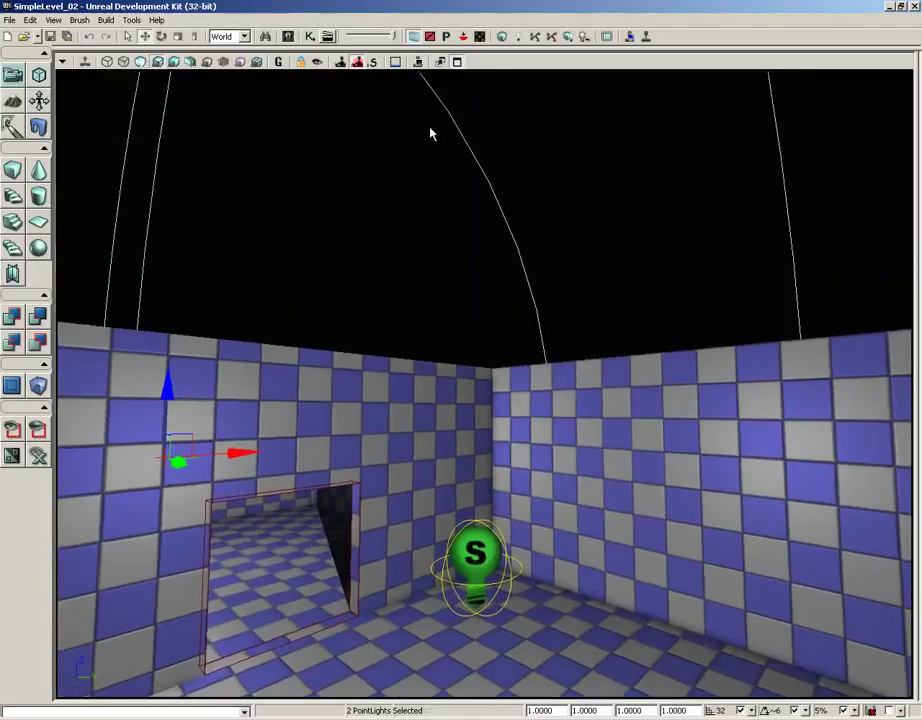
{"action": "left_click", "coordinate": [503, 37]}
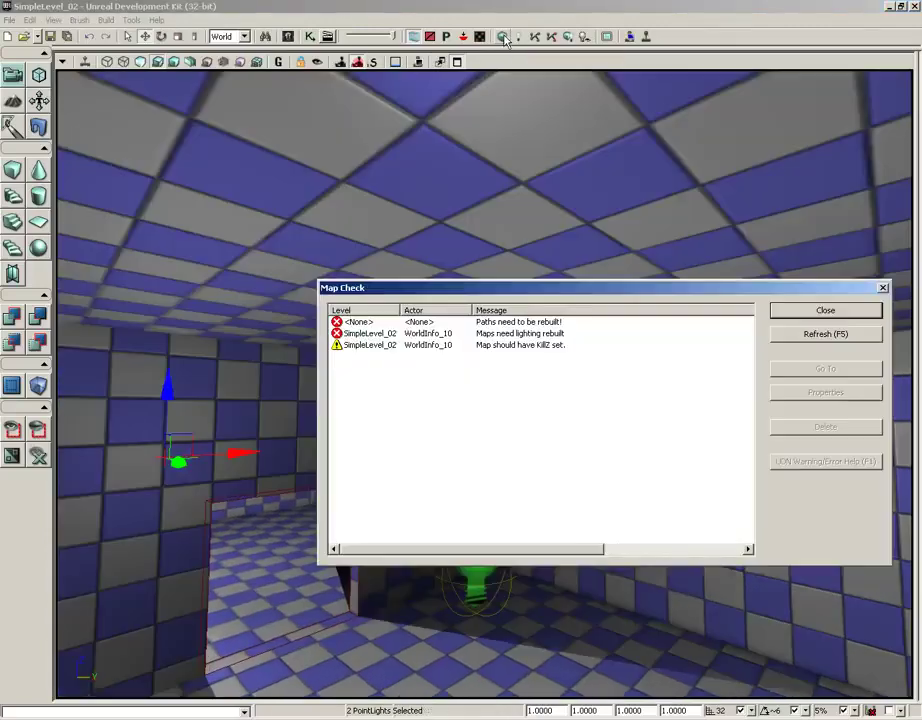
{"action": "left_click", "coordinate": [825, 311]}
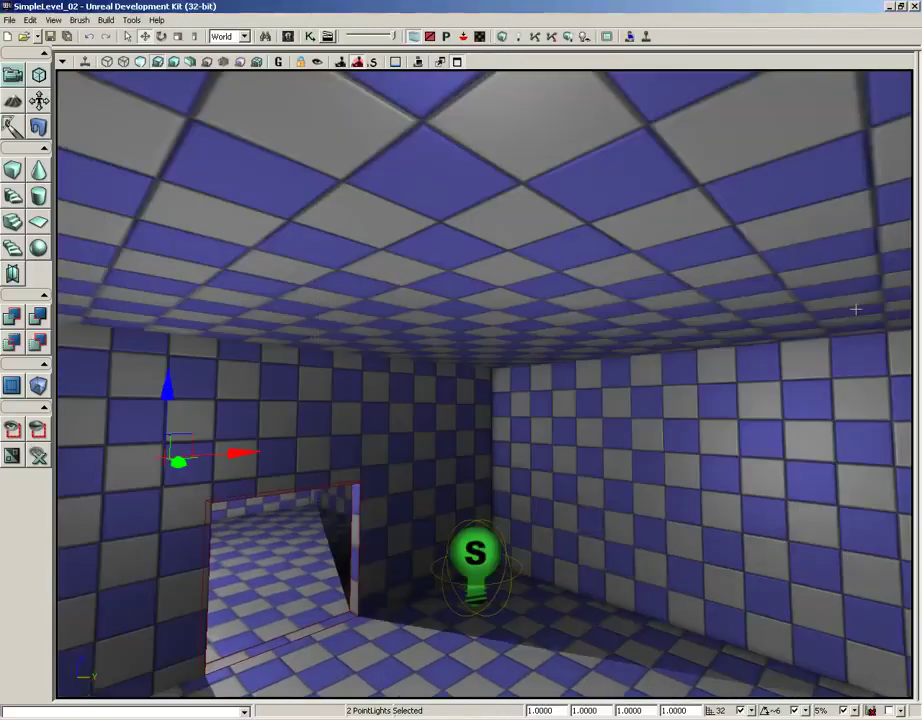
{"action": "left_click_drag", "start_coordinate": [391, 490], "coordinate": [305, 120]}
{"action": "right_click_drag", "start_coordinate": [305, 120], "coordinate": [294, 78]}
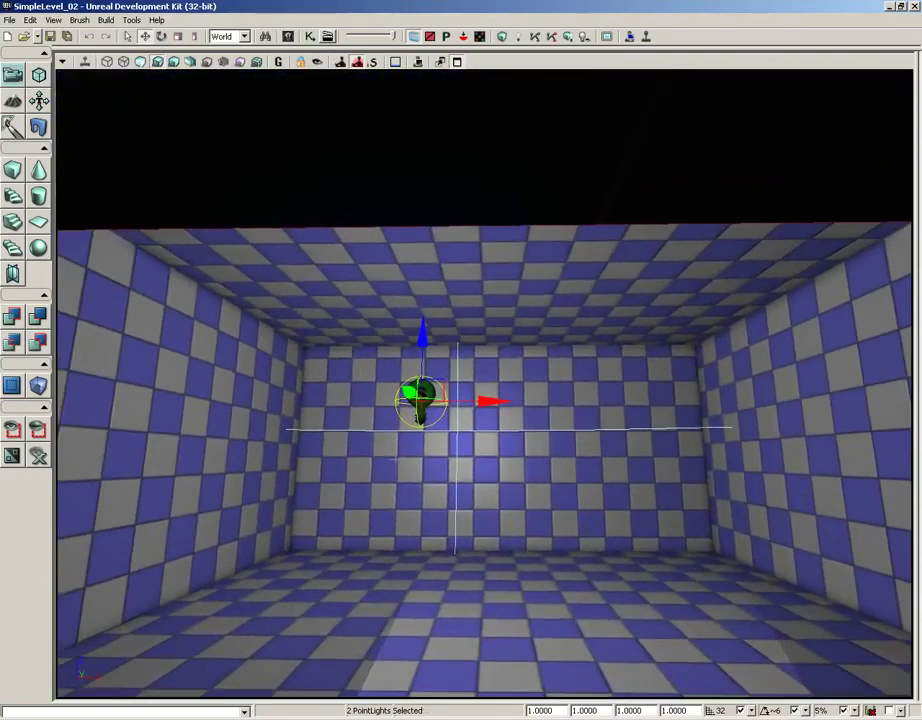
{"action": "left_click_drag", "start_coordinate": [403, 498], "coordinate": [363, 470]}
{"action": "mouse_move", "coordinate": [458, 537]}
{"action": "left_mouse_down"}
{"action": "mouse_move", "coordinate": [500, 500]}
{"action": "mouse_move", "coordinate": [473, 282]}
{"action": "mouse_move", "coordinate": [352, 239]}
{"action": "mouse_move", "coordinate": [150, 680]}
{"action": "left_mouse_up"}
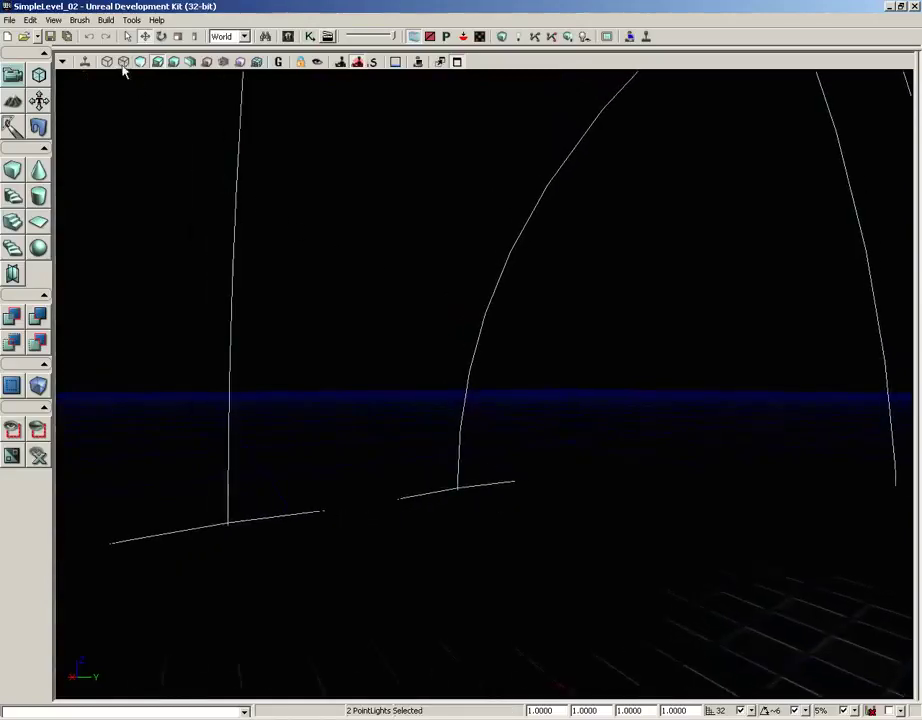
Return to Brush Wireframe display, select the ceiling brush and enter Geometry Mode
{"action": "left_click", "coordinate": [106, 61]}
{"action": "mouse_move", "coordinate": [378, 271]}
{"action": "left_mouse_down"}
{"action": "mouse_move", "coordinate": [333, 386]}
{"action": "mouse_move", "coordinate": [345, 372]}
{"action": "left_mouse_up"}
{"action": "left_click", "coordinate": [500, 283]}
{"action": "right_click_drag", "start_coordinate": [501, 289], "coordinate": [506, 282]}
{"action": "mouse_move", "coordinate": [506, 282]}
{"action": "left_mouse_down"}
{"action": "mouse_move", "coordinate": [595, 350]}
{"action": "mouse_move", "coordinate": [502, 290]}
{"action": "left_mouse_up"}
{"action": "left_click", "coordinate": [327, 311]}
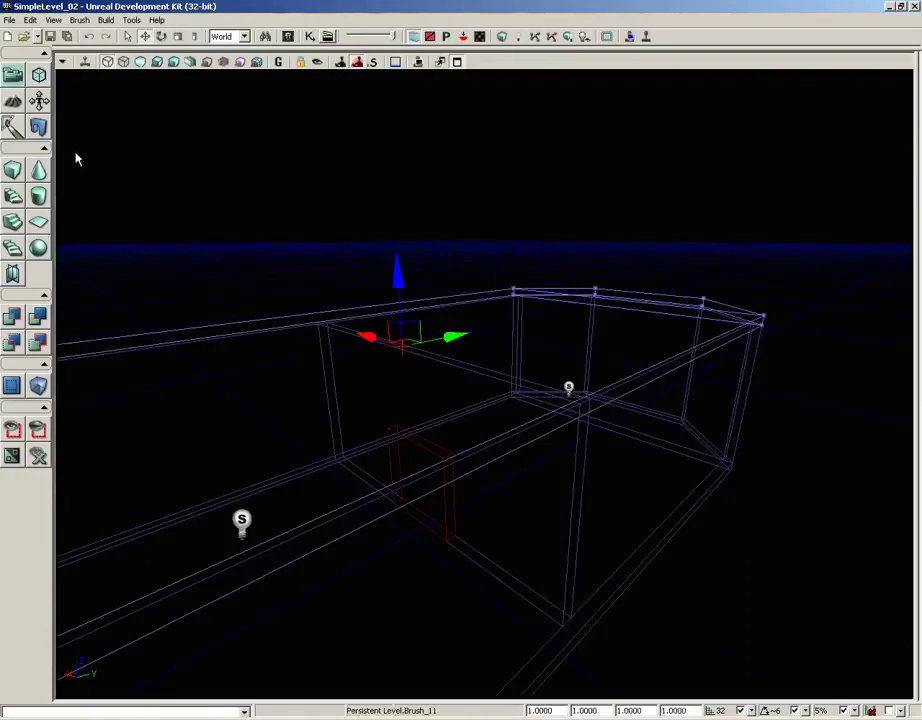
{"action": "left_click", "coordinate": [39, 80]}
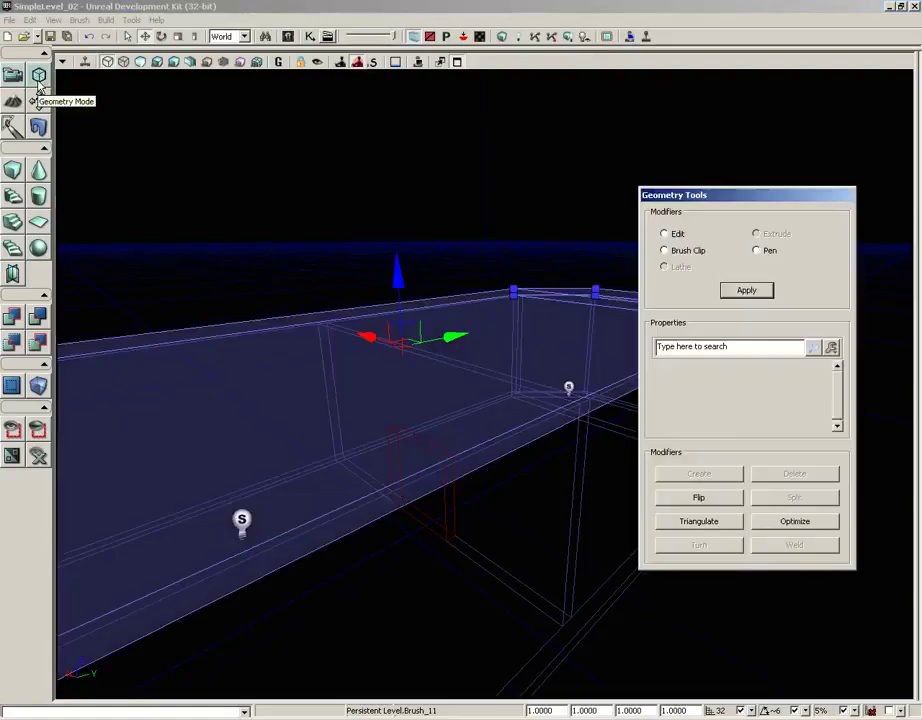
Select one long edge of the ceiling brush and split it to divide the brush across its middle
{"action": "mouse_move", "coordinate": [546, 185]}
{"action": "left_mouse_down"}
{"action": "mouse_move", "coordinate": [455, 210]}
{"action": "mouse_move", "coordinate": [632, 202]}
{"action": "mouse_move", "coordinate": [530, 118]}
{"action": "mouse_move", "coordinate": [632, 113]}
{"action": "mouse_move", "coordinate": [605, 76]}
{"action": "mouse_move", "coordinate": [591, 169]}
{"action": "mouse_move", "coordinate": [578, 76]}
{"action": "mouse_move", "coordinate": [409, 347]}
{"action": "left_mouse_up"}
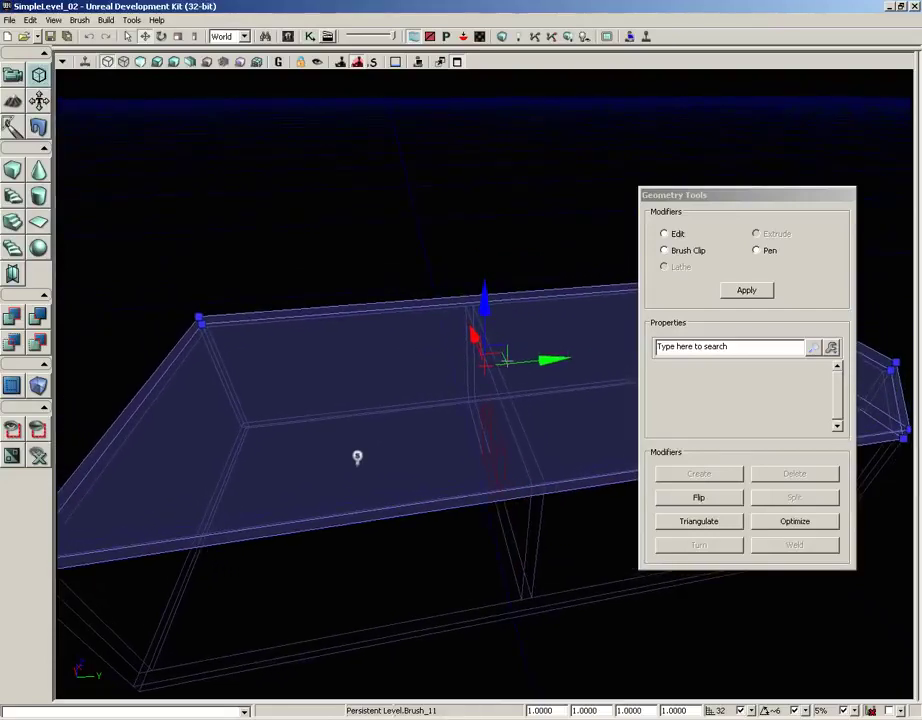
{"action": "mouse_move", "coordinate": [620, 430]}
{"action": "left_mouse_down"}
{"action": "mouse_move", "coordinate": [426, 426]}
{"action": "mouse_move", "coordinate": [490, 368]}
{"action": "mouse_move", "coordinate": [422, 156]}
{"action": "mouse_move", "coordinate": [360, 240]}
{"action": "mouse_move", "coordinate": [325, 323]}
{"action": "left_mouse_up"}
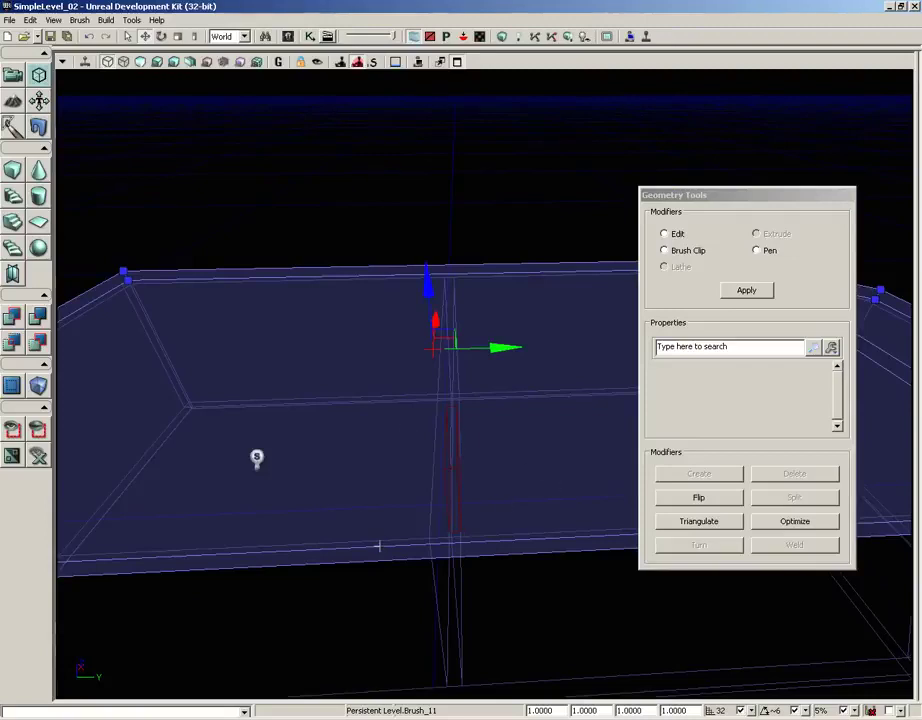
{"action": "left_click", "coordinate": [380, 546]}
{"action": "left_click", "coordinate": [381, 547]}
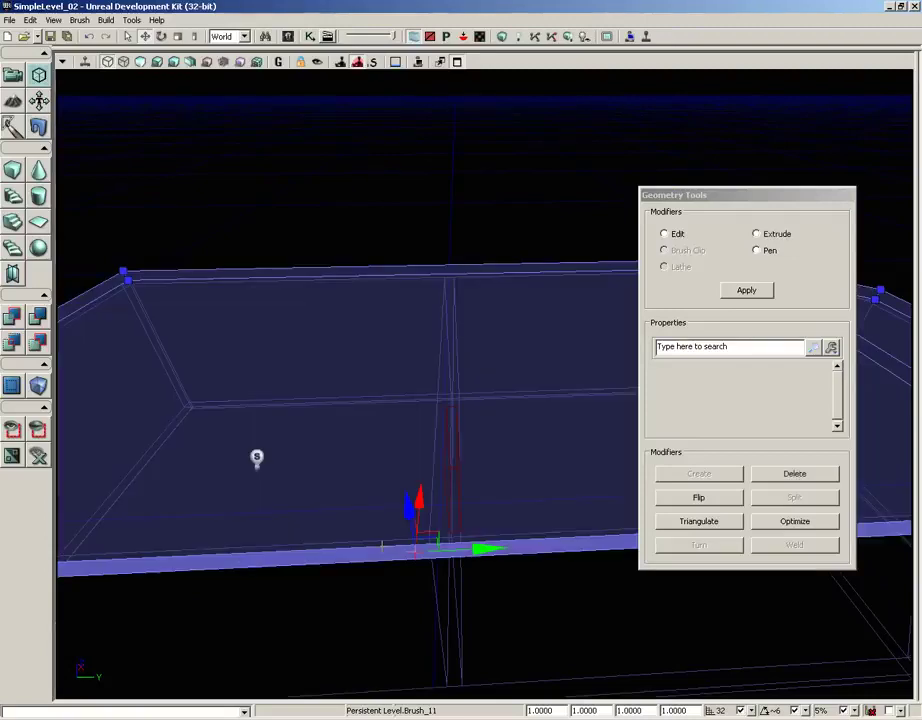
{"action": "left_click", "coordinate": [382, 546]}
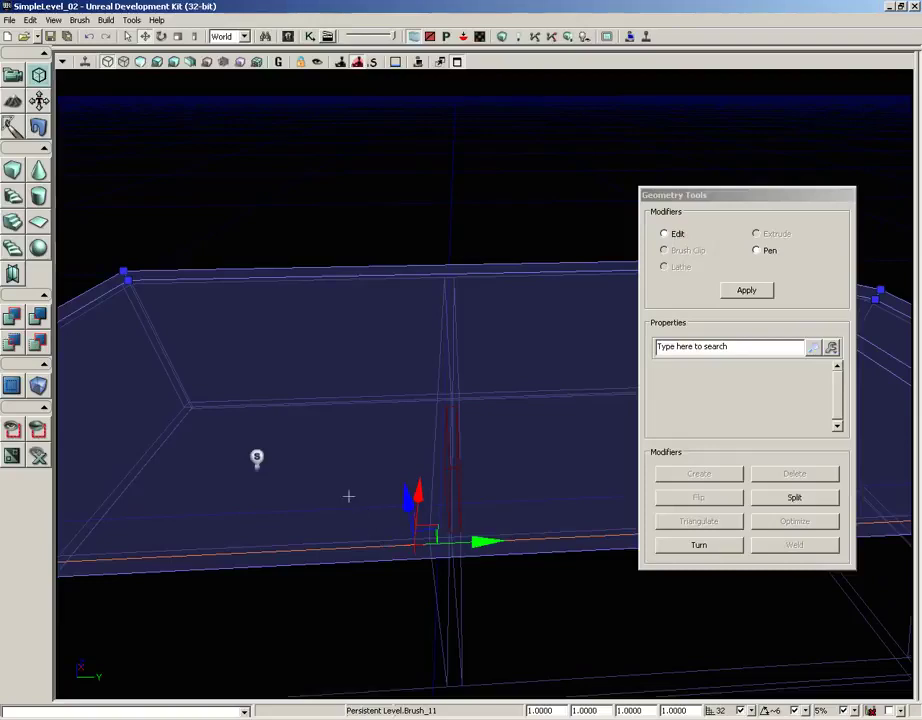
{"action": "mouse_move", "coordinate": [349, 496]}
{"action": "left_mouse_down"}
{"action": "mouse_move", "coordinate": [233, 508]}
{"action": "mouse_move", "coordinate": [239, 485]}
{"action": "mouse_move", "coordinate": [211, 485]}
{"action": "left_mouse_up"}
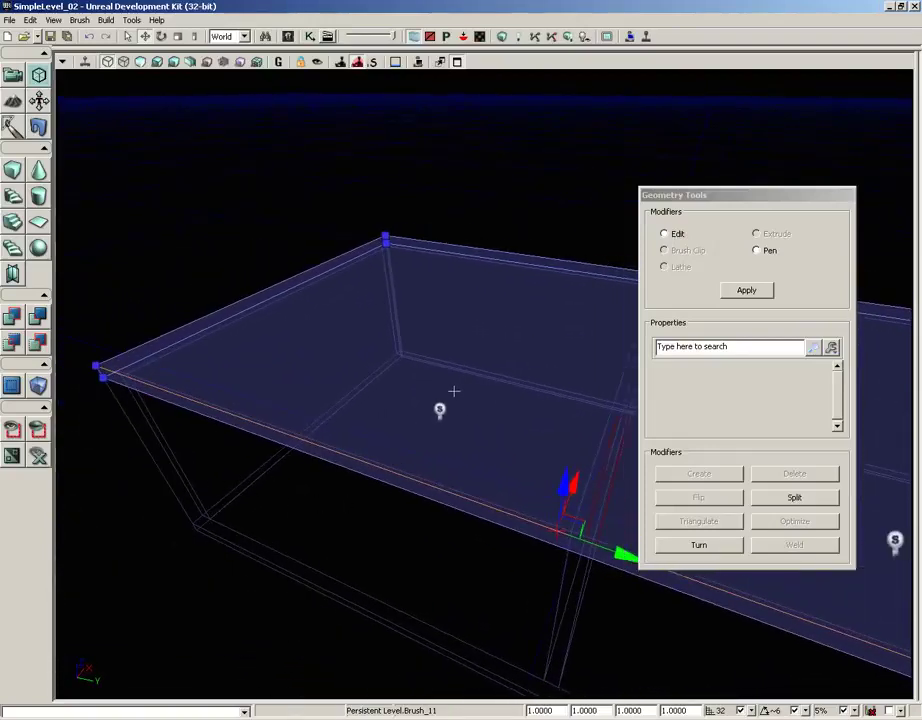
{"action": "left_click", "coordinate": [790, 498]}
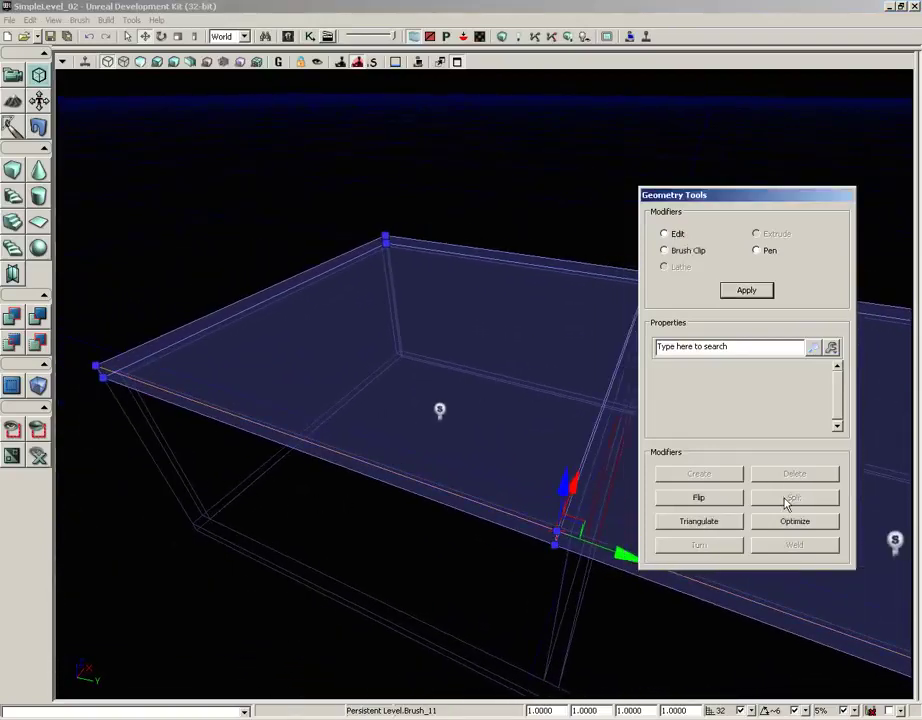
Maximize the top viewport around the partition wall and reselect the ceiling brush there
{"action": "mouse_move", "coordinate": [478, 372]}
{"action": "left_mouse_down"}
{"action": "mouse_move", "coordinate": [535, 311]}
{"action": "mouse_move", "coordinate": [487, 367]}
{"action": "left_mouse_up"}
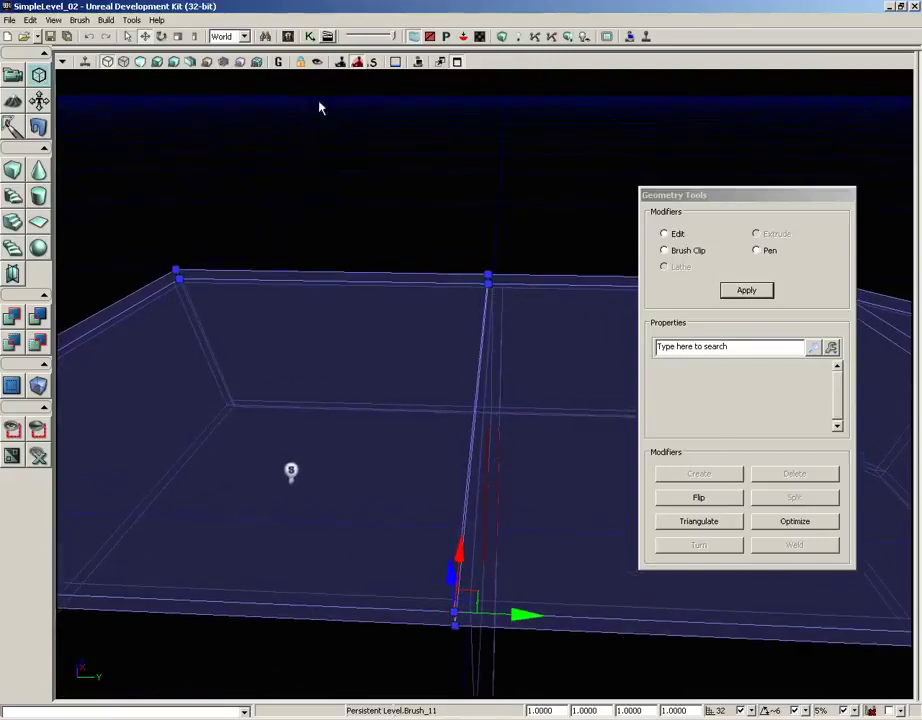
{"action": "left_click", "coordinate": [458, 62]}
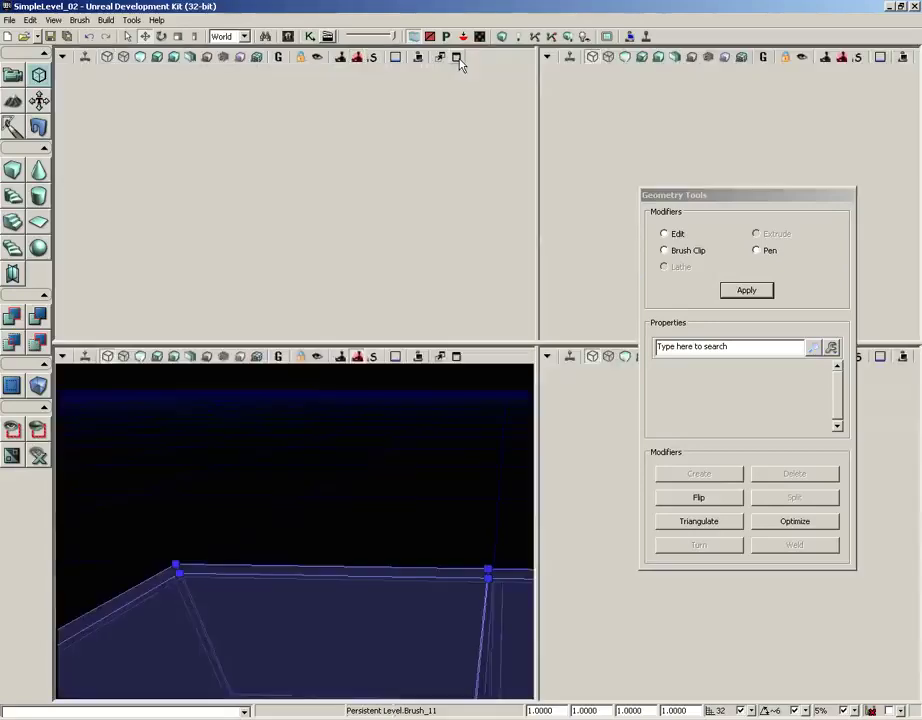
{"action": "left_click", "coordinate": [458, 60]}
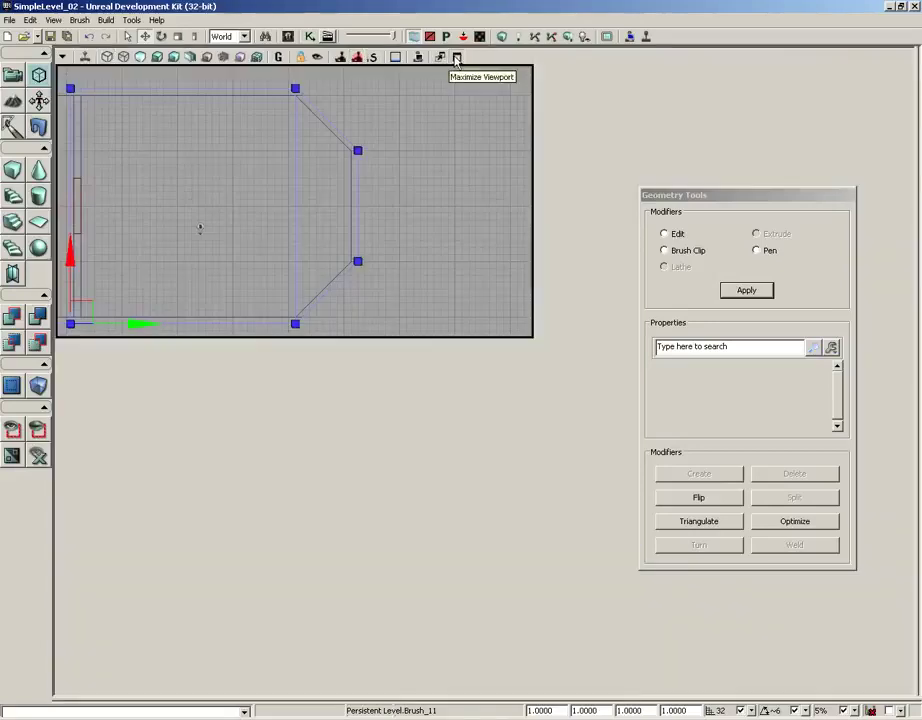
{"action": "scroll", "coordinate": [396, 233], "scroll_direction": "up", "scroll_amount": 2}
{"action": "mouse_move", "coordinate": [396, 233]}
{"action": "left_mouse_down"}
{"action": "mouse_move", "coordinate": [519, 225]}
{"action": "mouse_move", "coordinate": [459, 243]}
{"action": "left_mouse_up"}
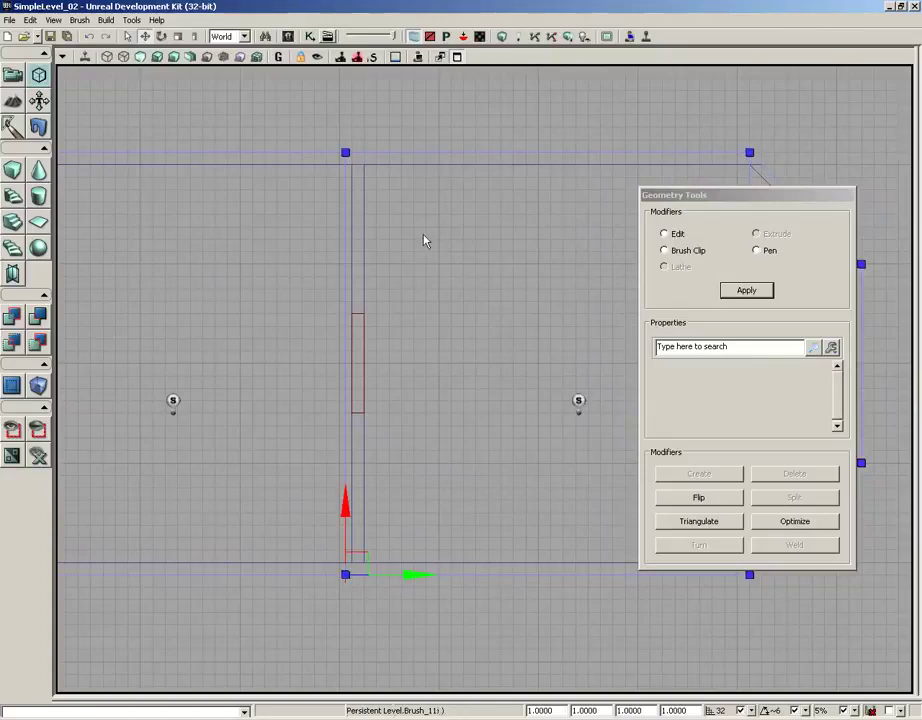
{"action": "left_click", "coordinate": [424, 239]}
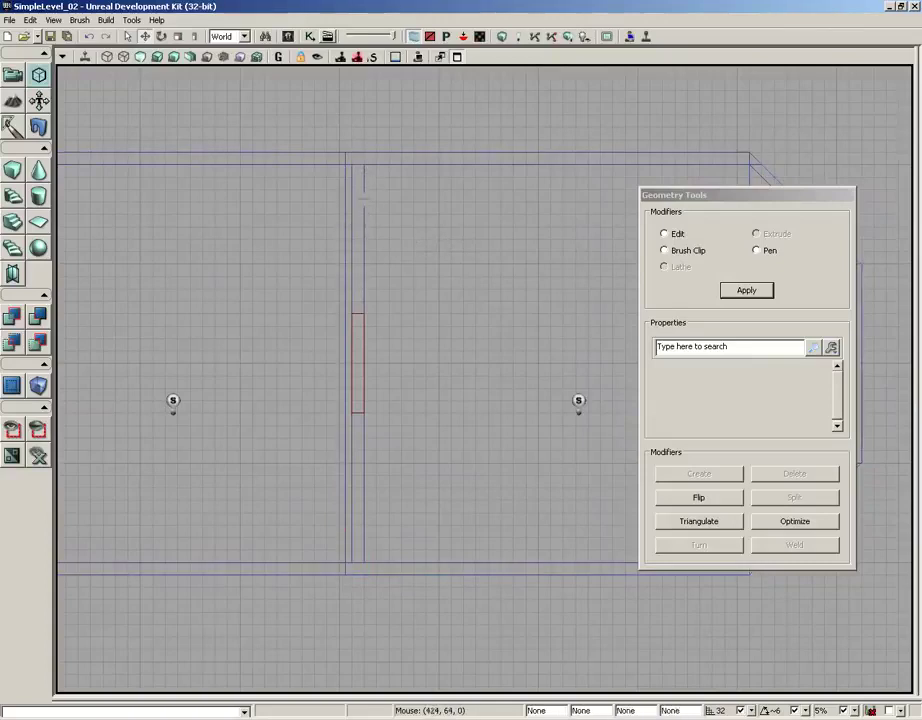
{"action": "mouse_move", "coordinate": [363, 168]}
{"action": "middle_mouse_down"}
{"action": "mouse_move", "coordinate": [366, 455]}
{"action": "mouse_move", "coordinate": [353, 449]}
{"action": "middle_mouse_up"}
{"action": "left_click", "coordinate": [344, 181]}
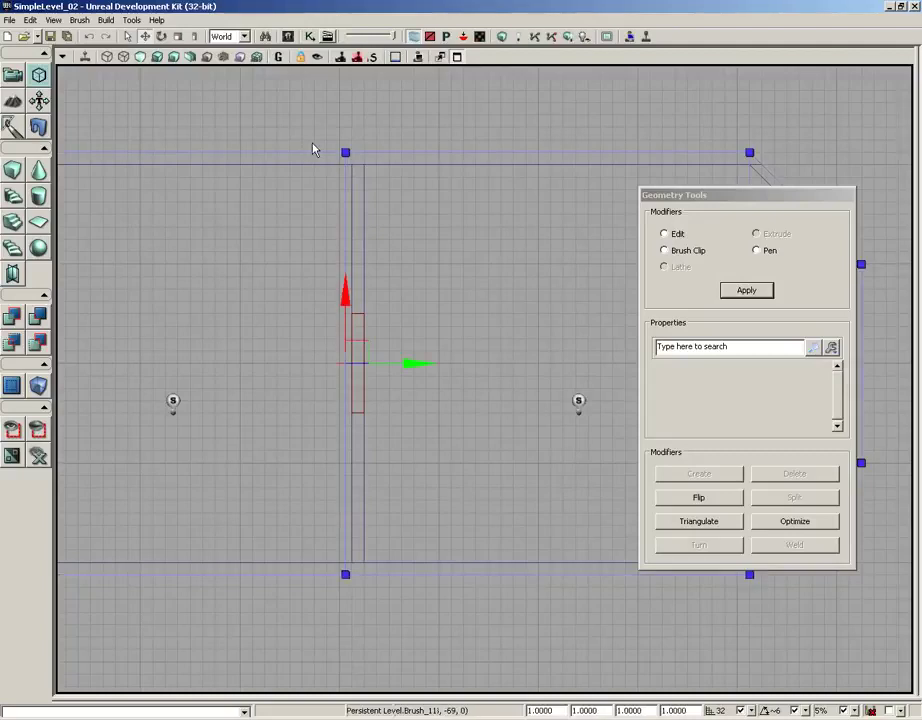
Select all vertices along the ceiling's new split and move them onto the nearest face of the partition wall
{"action": "left_click_drag", "start_coordinate": [307, 125], "coordinate": [391, 626], "text": "ctrl+alt"}
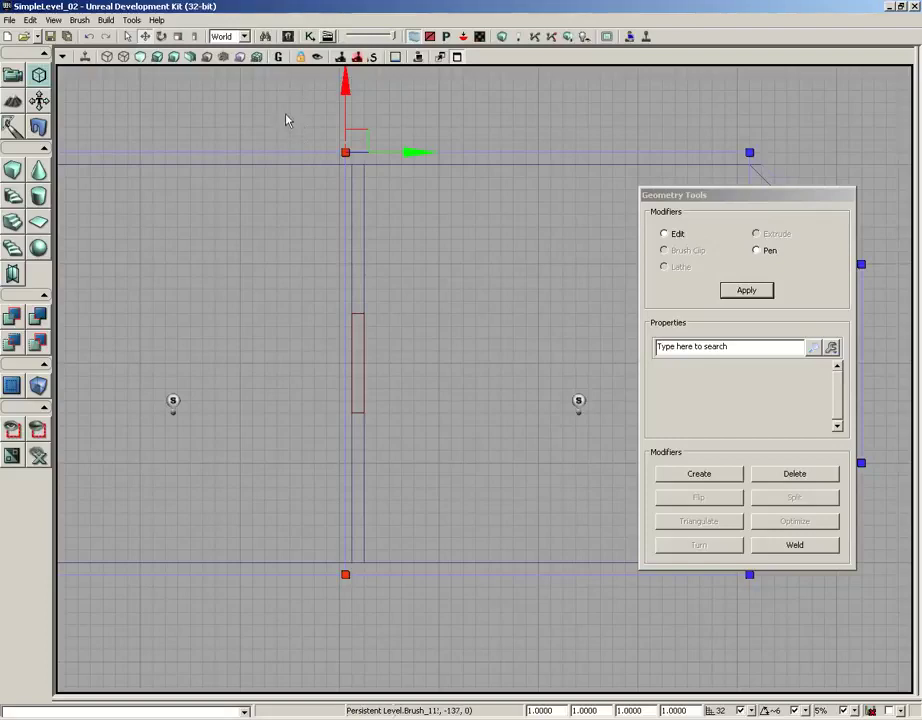
{"action": "mouse_move", "coordinate": [286, 117]}
{"action": "left_mouse_down"}
{"action": "mouse_move", "coordinate": [305, 180]}
{"action": "mouse_move", "coordinate": [377, 230]}
{"action": "left_mouse_up"}
{"action": "scroll", "coordinate": [305, 180], "scroll_direction": "up", "scroll_amount": 3}
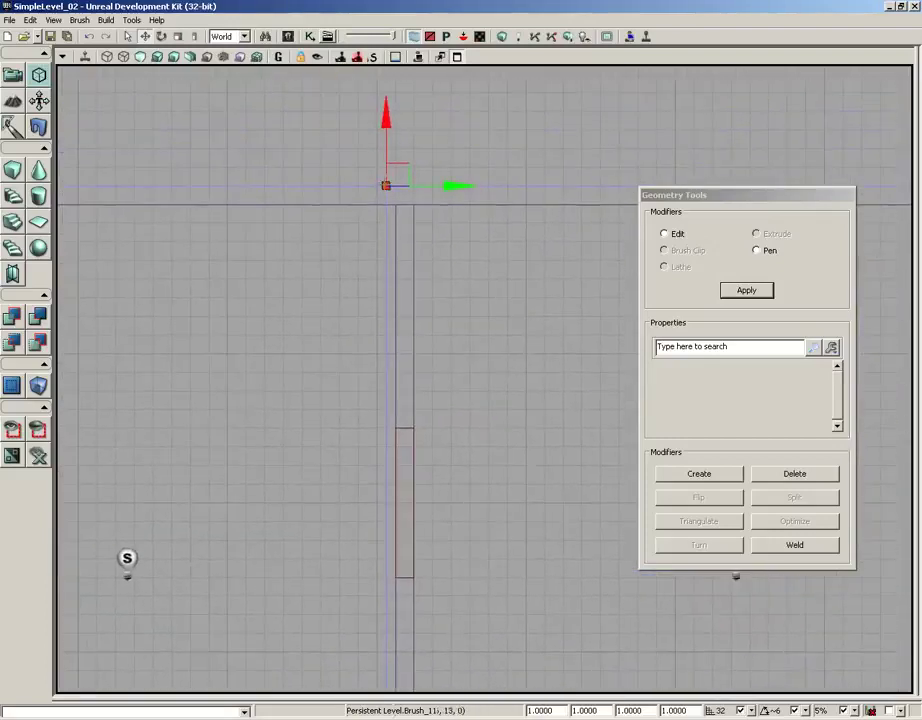
{"action": "left_click_drag", "start_coordinate": [361, 205], "coordinate": [370, 205], "text": "ctrl"}
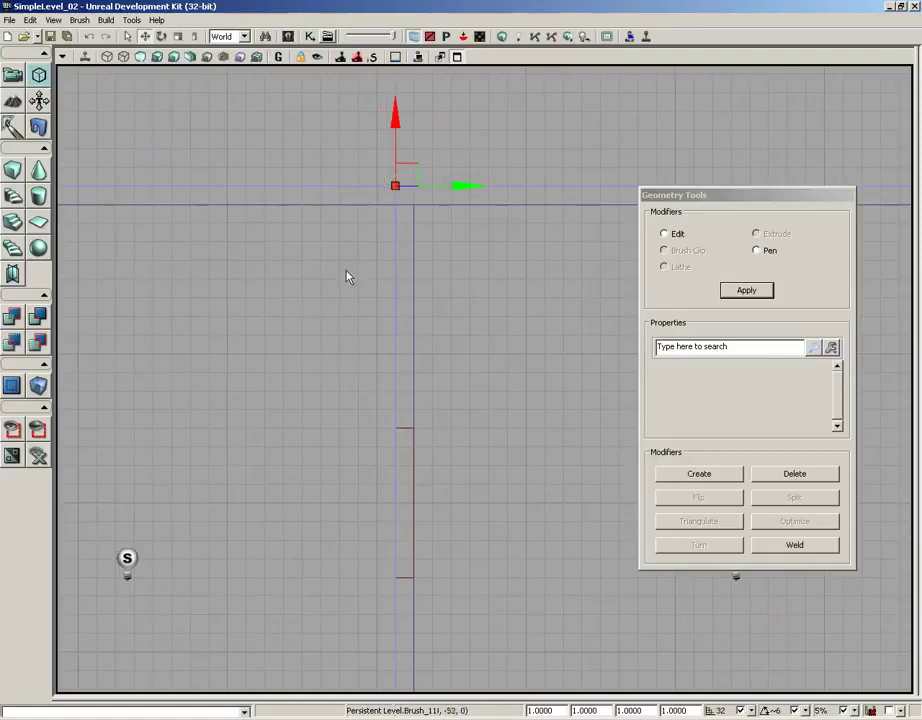
Move the selected split vertices across to the partition wall's opposite face and restore the four-viewport layout
{"action": "scroll", "coordinate": [335, 193], "scroll_direction": "down", "scroll_amount": 3}
{"action": "left_click_drag", "start_coordinate": [346, 276], "coordinate": [326, 208]}
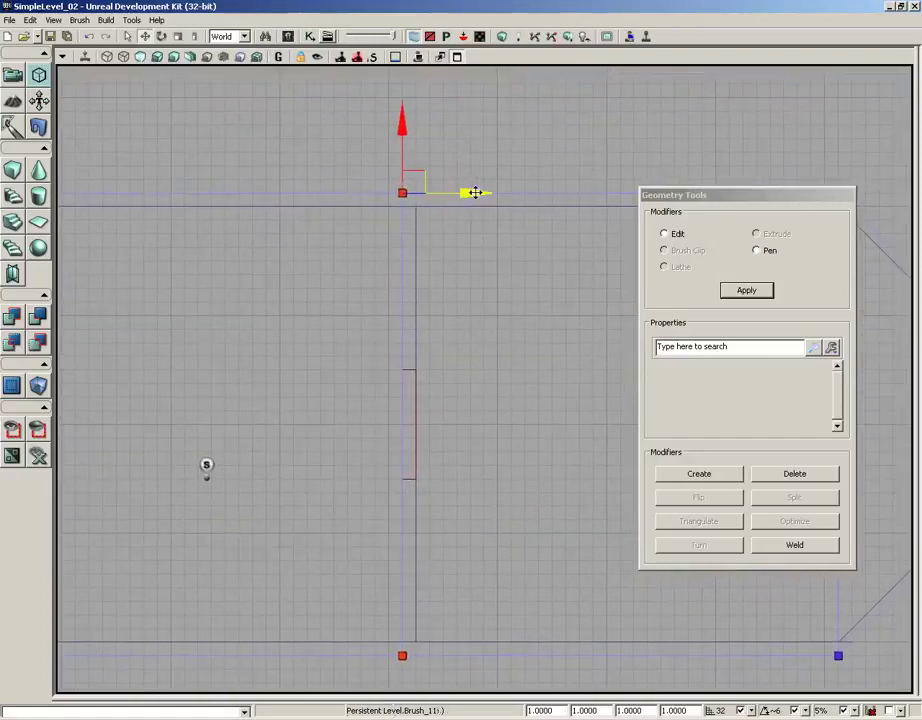
{"action": "left_click_drag", "start_coordinate": [475, 192], "coordinate": [482, 192]}
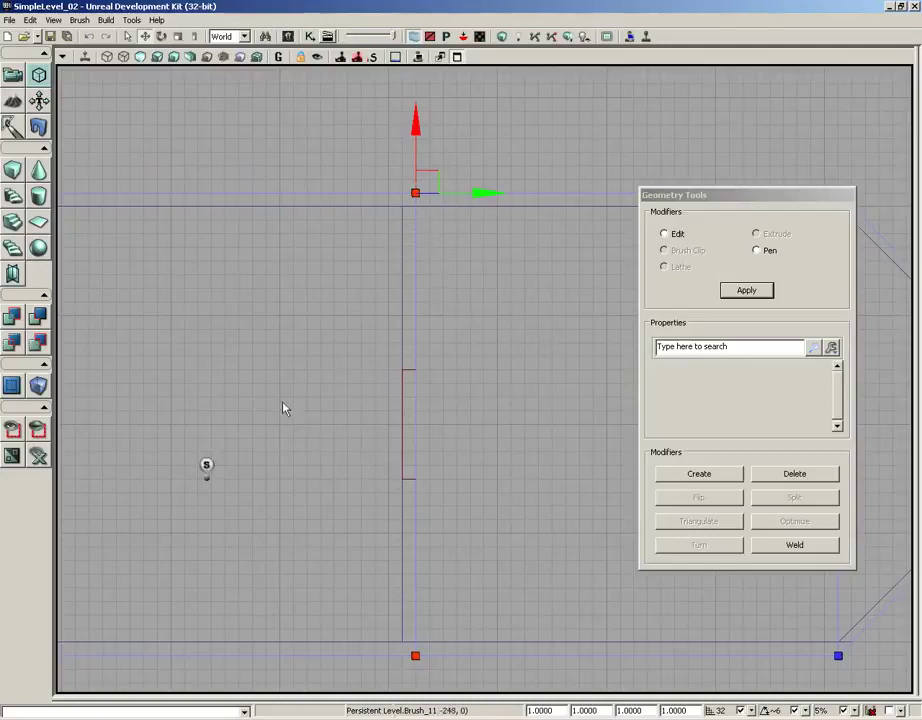
{"action": "left_click_drag", "start_coordinate": [283, 408], "coordinate": [434, 403]}
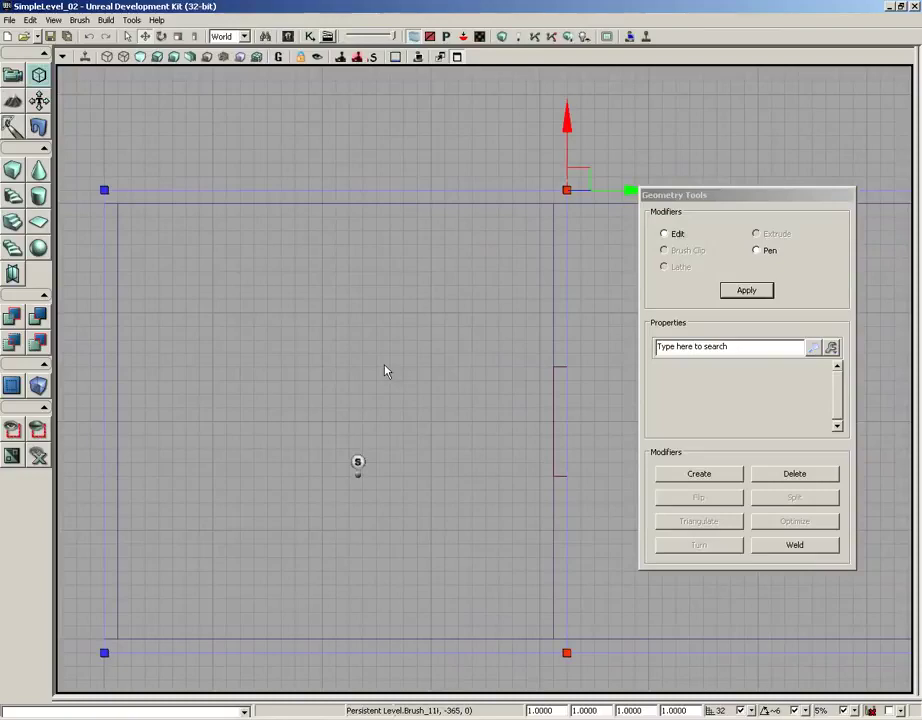
{"action": "left_click", "coordinate": [456, 57]}
Select the top polygon of the ceiling section over the rectangular room and extrude it with a length of 256
{"action": "mouse_move", "coordinate": [384, 457]}
{"action": "left_mouse_down"}
{"action": "mouse_move", "coordinate": [352, 494]}
{"action": "mouse_move", "coordinate": [356, 463]}
{"action": "mouse_move", "coordinate": [370, 517]}
{"action": "mouse_move", "coordinate": [386, 470]}
{"action": "left_mouse_up"}
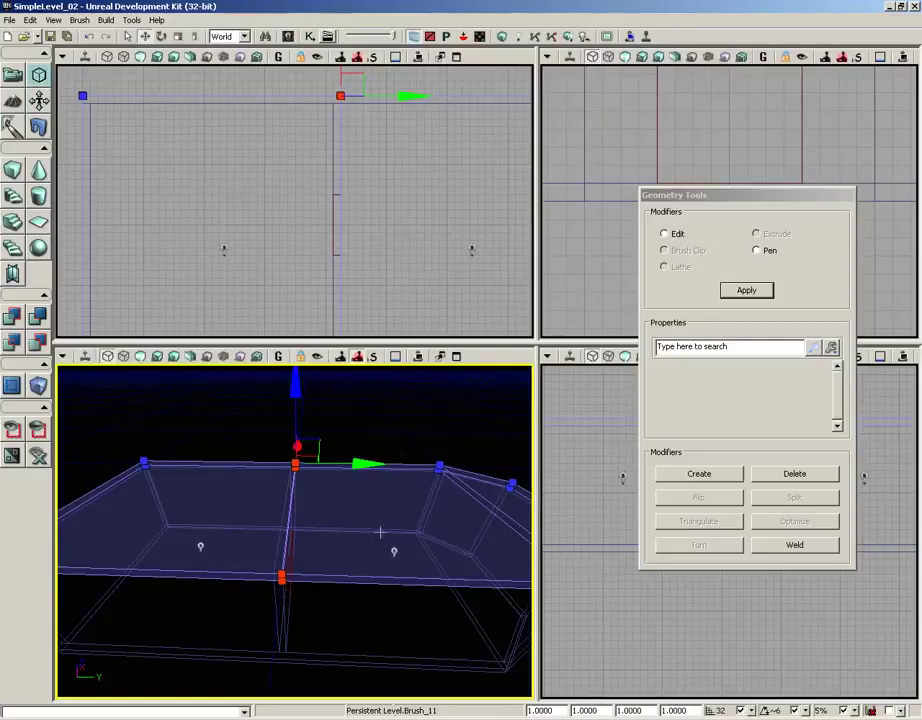
{"action": "mouse_move", "coordinate": [279, 449]}
{"action": "left_mouse_down"}
{"action": "mouse_move", "coordinate": [181, 375]}
{"action": "mouse_move", "coordinate": [286, 514]}
{"action": "mouse_move", "coordinate": [404, 457]}
{"action": "mouse_move", "coordinate": [386, 370]}
{"action": "mouse_move", "coordinate": [387, 453]}
{"action": "mouse_move", "coordinate": [414, 529]}
{"action": "mouse_move", "coordinate": [410, 551]}
{"action": "left_mouse_up"}
{"action": "left_click", "coordinate": [296, 508]}
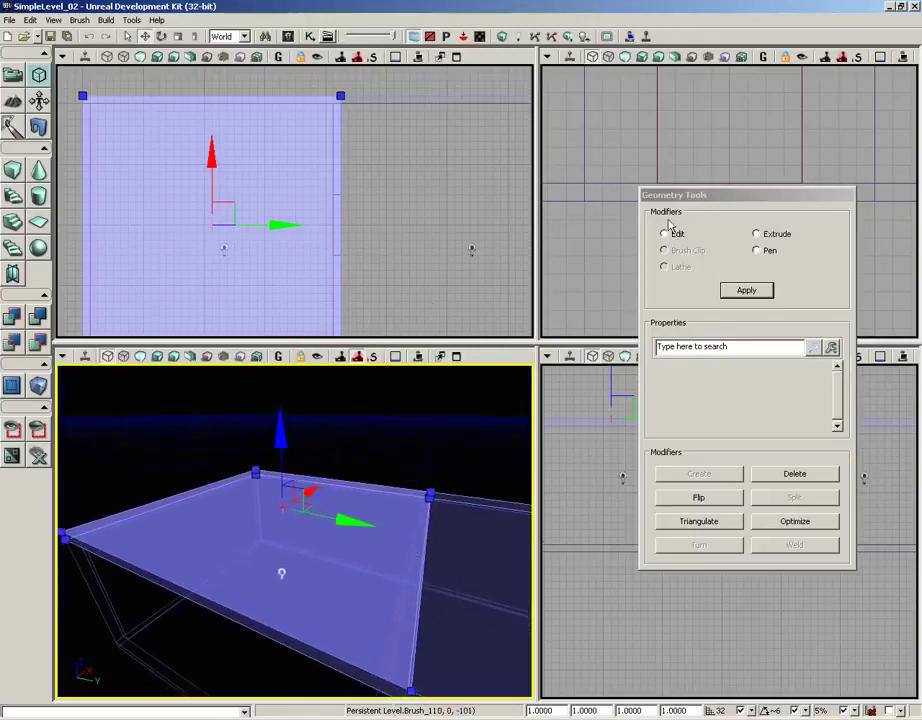
{"action": "left_click", "coordinate": [756, 233]}
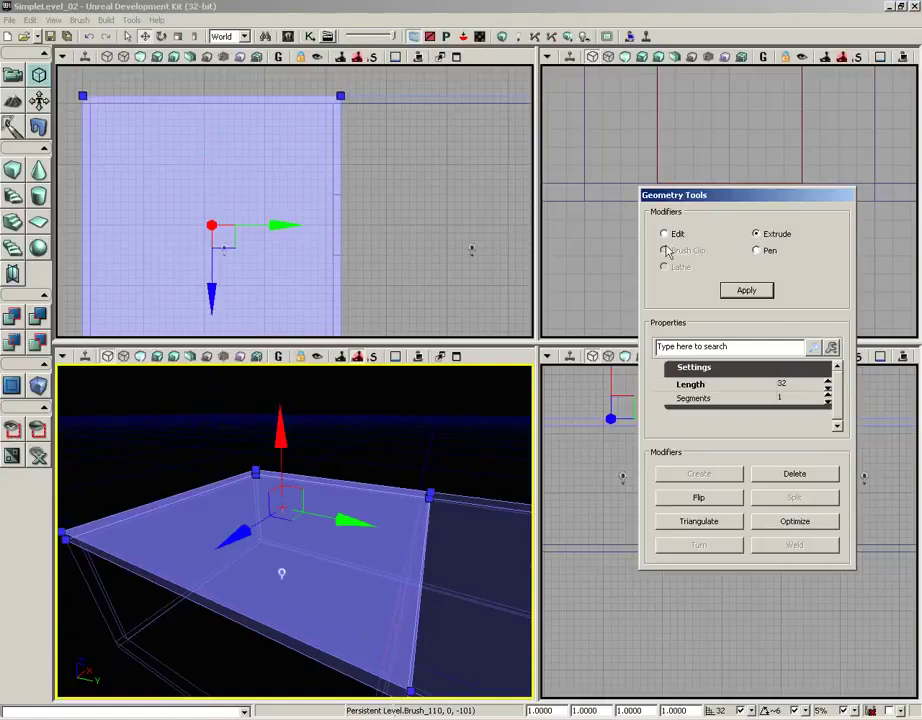
{"action": "left_click", "coordinate": [797, 385]}
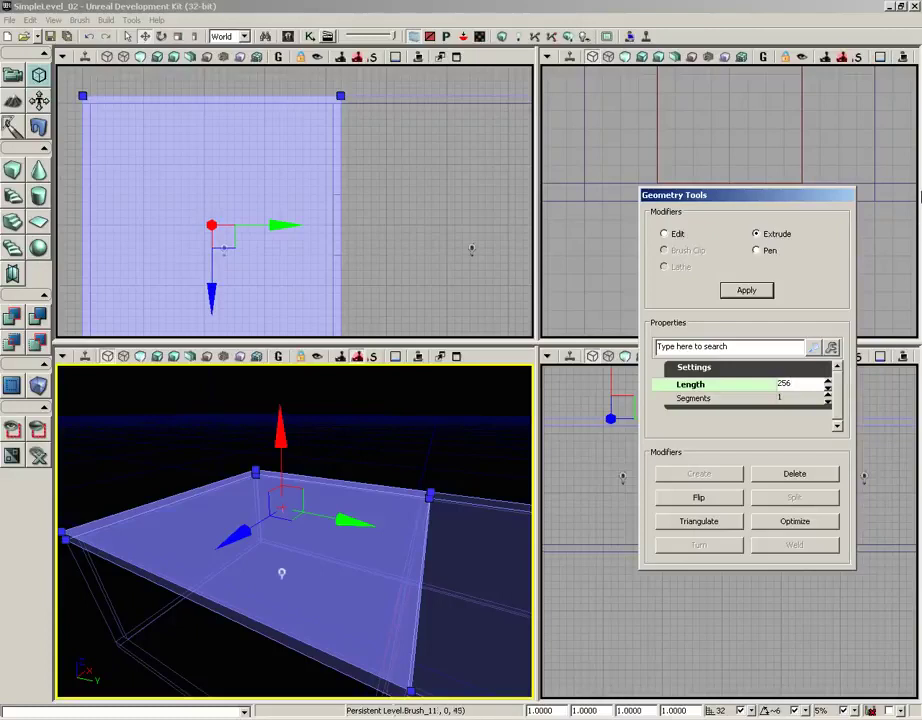
{"action": "left_click", "coordinate": [739, 293]}
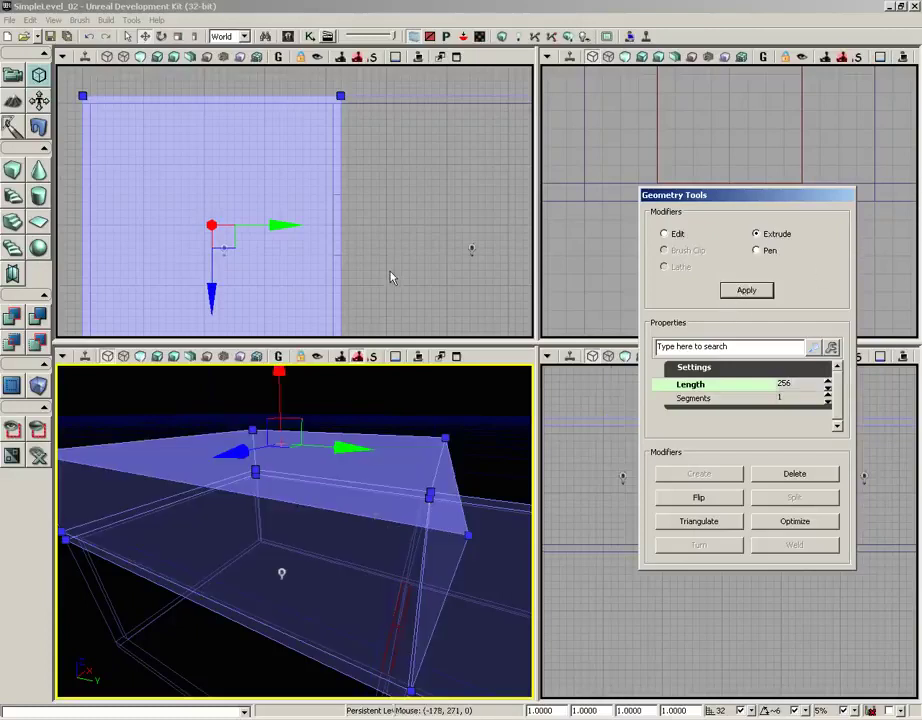
Enlarge and maximize the orthographic viewport showing both rooms in profile, keeping the Geometry Tools window clear of the extruded section
{"action": "mouse_move", "coordinate": [375, 520]}
{"action": "left_mouse_down"}
{"action": "mouse_move", "coordinate": [337, 698]}
{"action": "mouse_move", "coordinate": [510, 697]}
{"action": "left_mouse_up"}
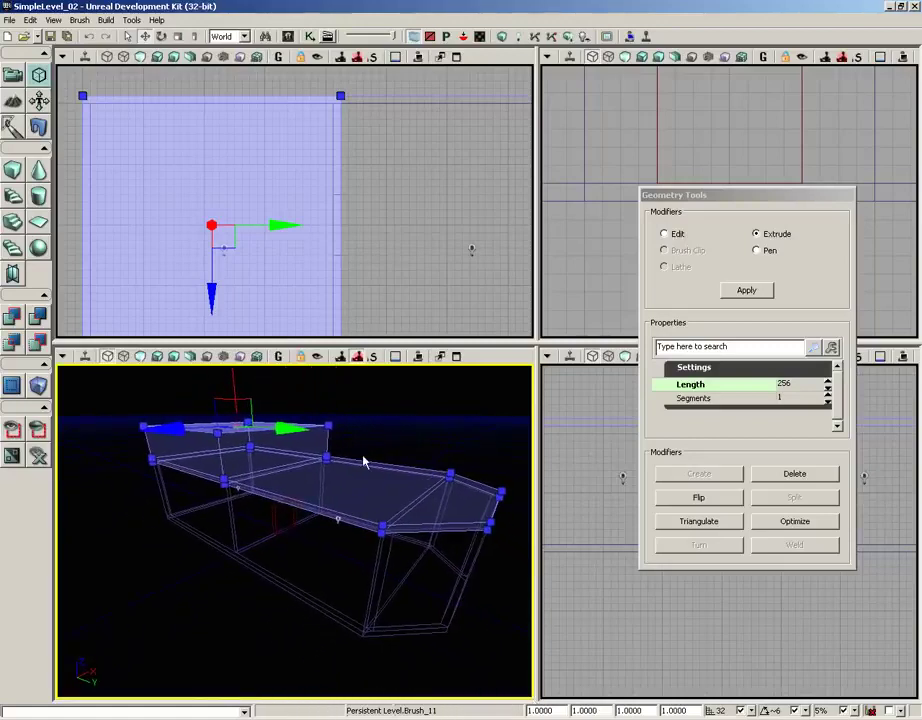
{"action": "right_click_drag", "start_coordinate": [364, 460], "coordinate": [364, 452]}
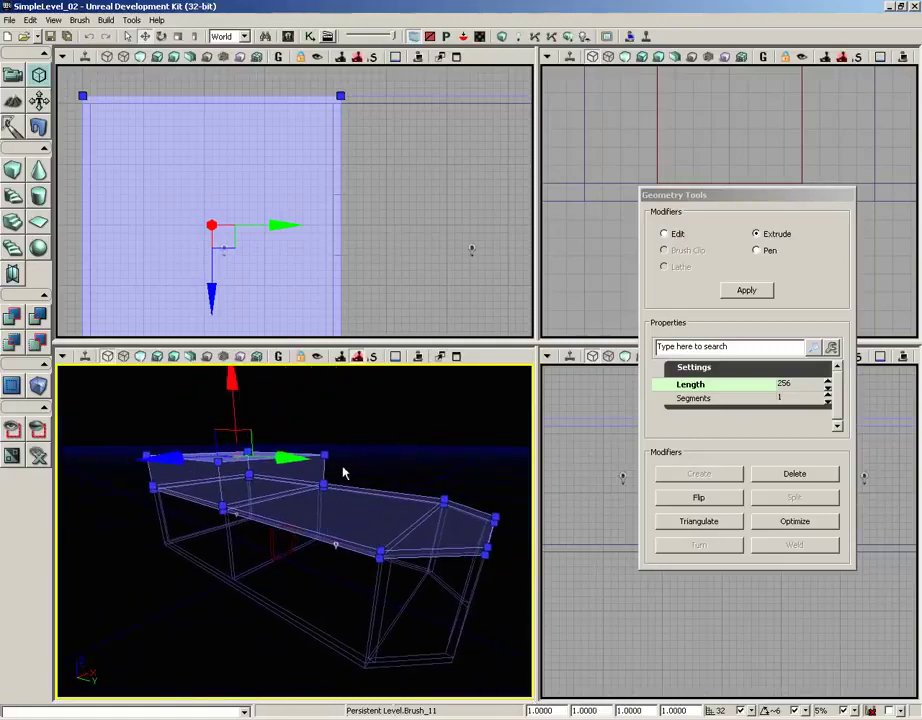
{"action": "mouse_move", "coordinate": [303, 464]}
{"action": "left_mouse_down"}
{"action": "mouse_move", "coordinate": [391, 438]}
{"action": "mouse_move", "coordinate": [391, 370]}
{"action": "mouse_move", "coordinate": [309, 480]}
{"action": "left_mouse_up"}
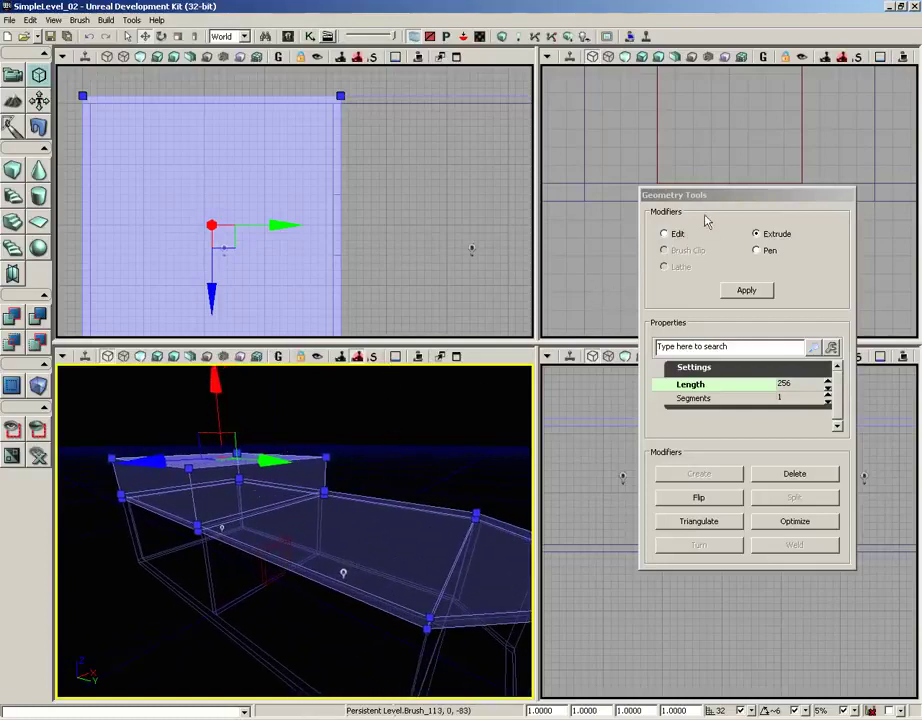
{"action": "left_click_drag", "start_coordinate": [731, 197], "coordinate": [294, 183]}
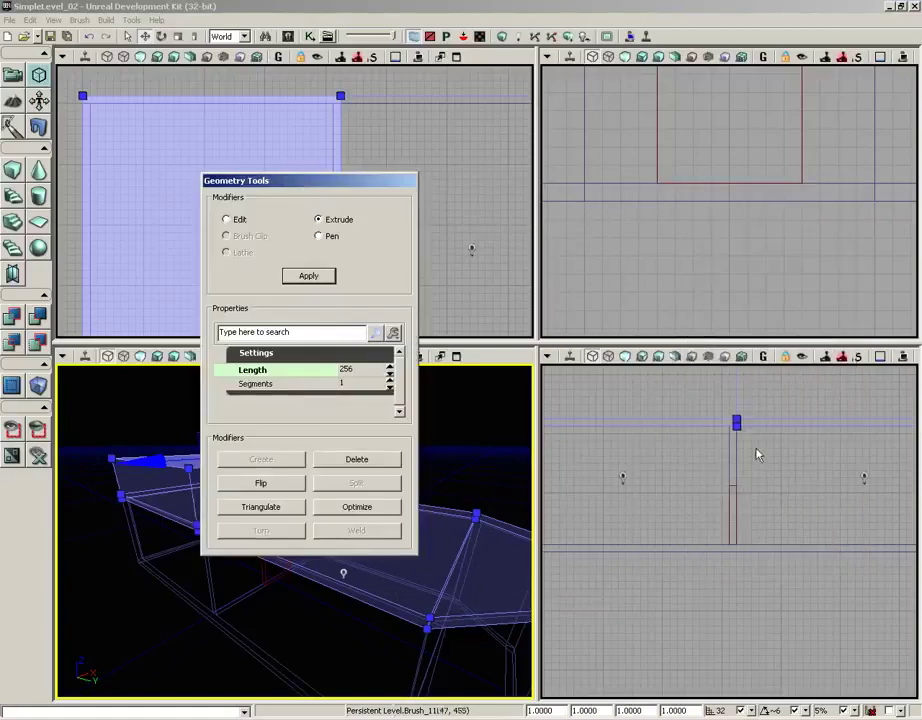
{"action": "scroll", "coordinate": [757, 455], "scroll_direction": "down", "scroll_amount": 3}
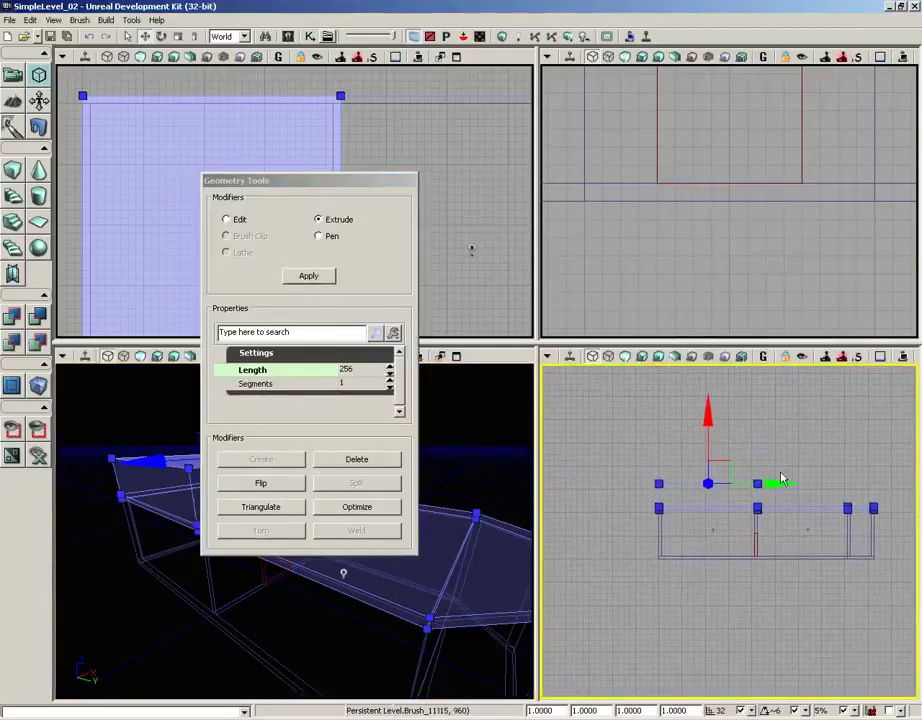
{"action": "scroll", "coordinate": [767, 490], "scroll_direction": "up", "scroll_amount": 1}
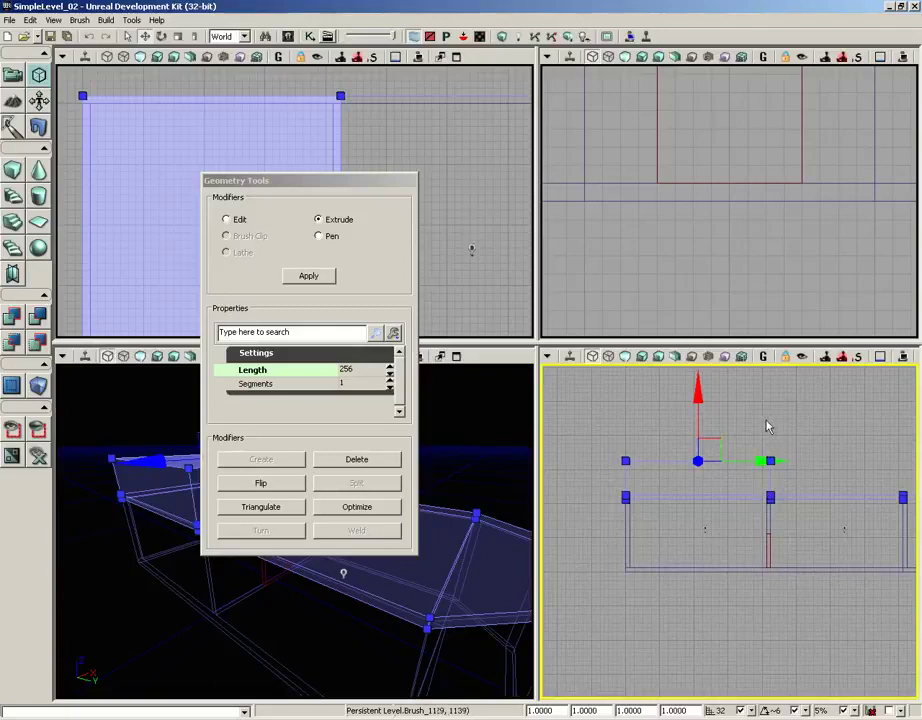
{"action": "left_click_drag", "start_coordinate": [537, 487], "coordinate": [443, 488]}
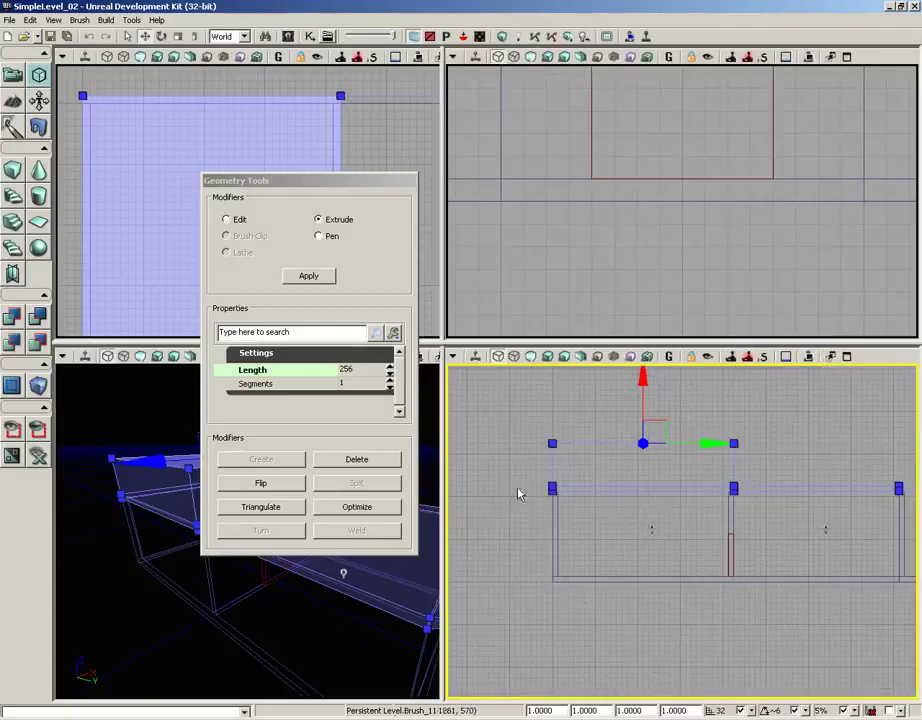
{"action": "left_click", "coordinate": [846, 358]}
{"action": "scroll", "coordinate": [366, 208], "scroll_direction": "up", "scroll_amount": 3}
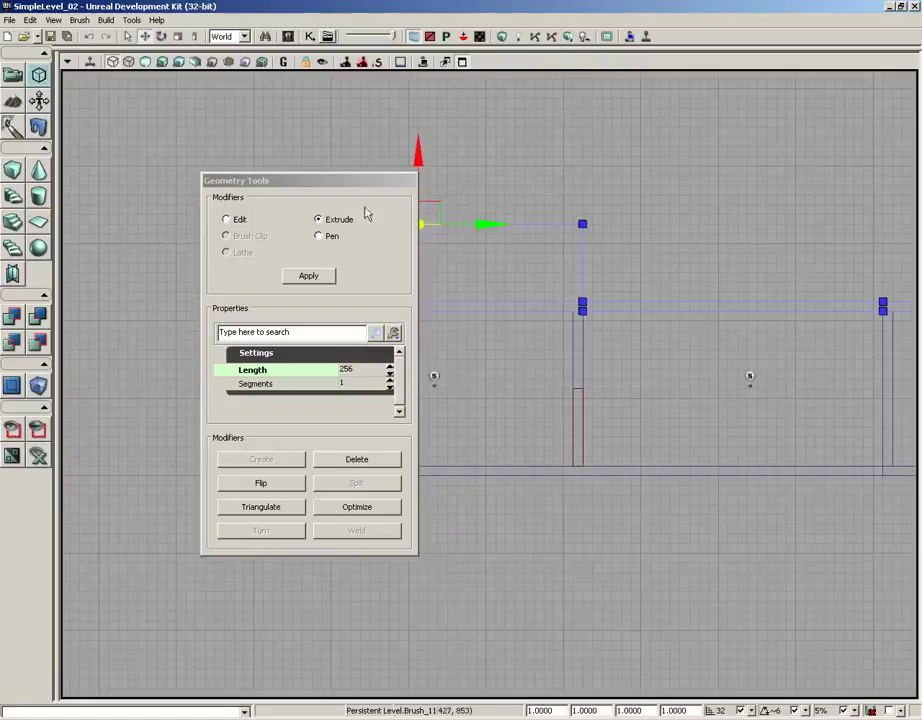
{"action": "left_click_drag", "start_coordinate": [327, 186], "coordinate": [790, 195]}
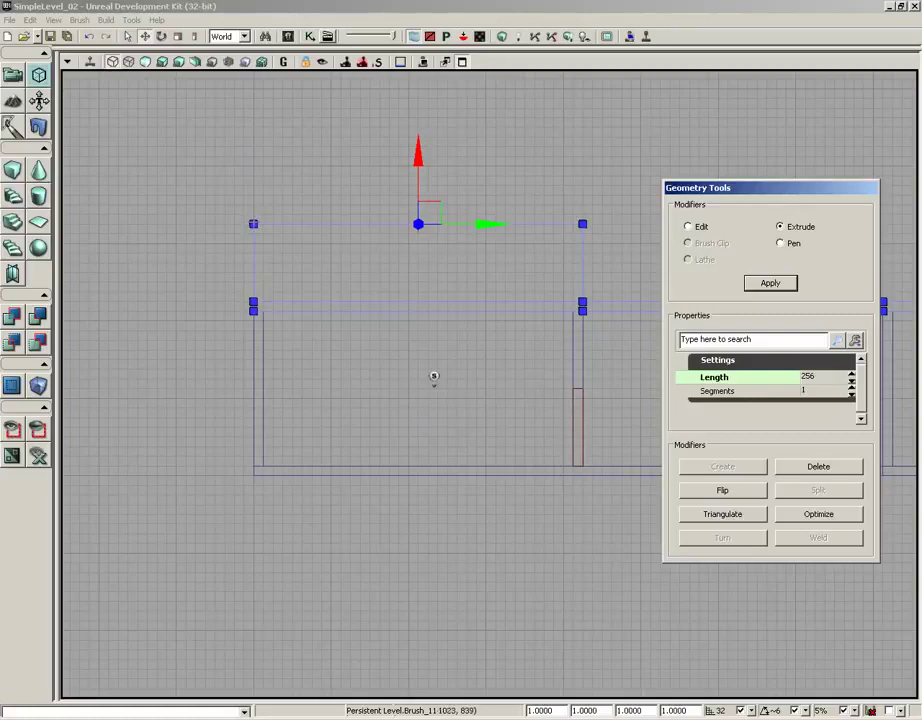
Select the extrusion's upper vertices at the end away from the partition wall and move them 256 units inward
{"action": "left_click_drag", "start_coordinate": [240, 205], "coordinate": [278, 240], "text": "ctrl+alt"}
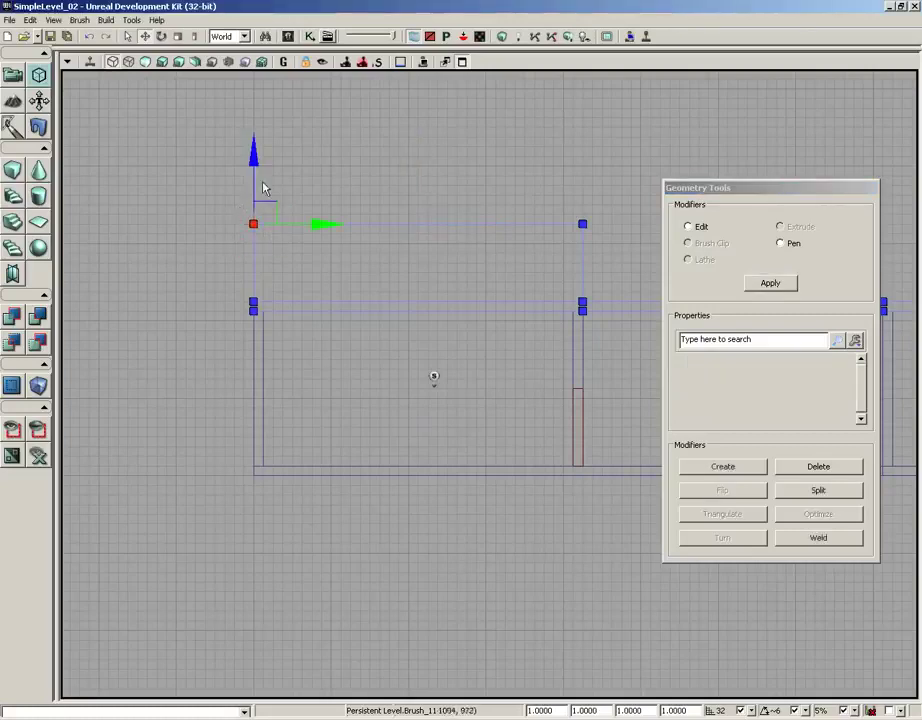
{"action": "left_click", "coordinate": [293, 186]}
{"action": "left_click", "coordinate": [278, 224]}
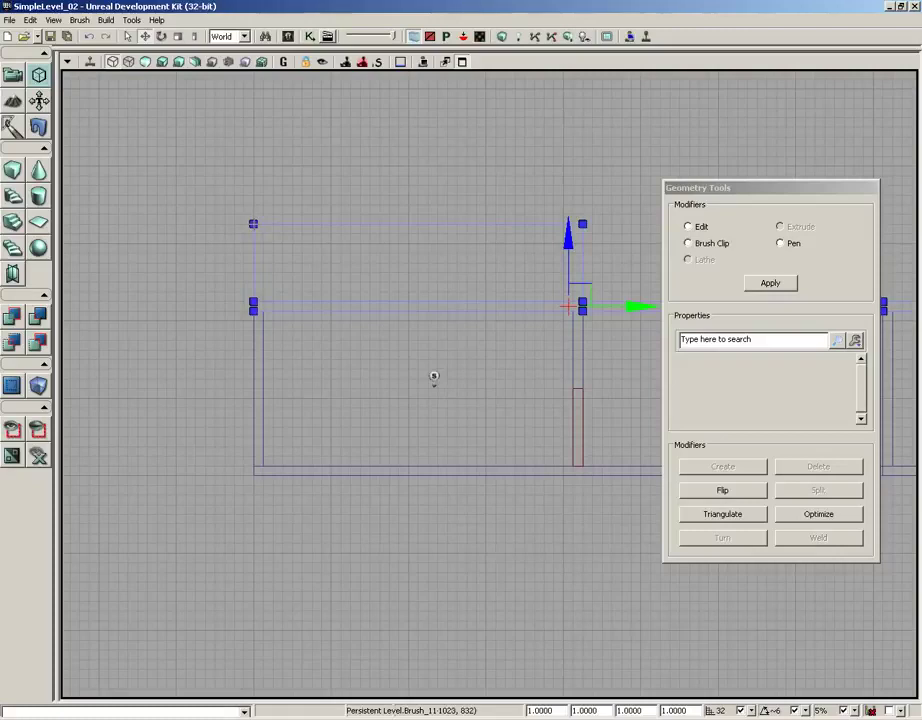
{"action": "left_click", "coordinate": [253, 224]}
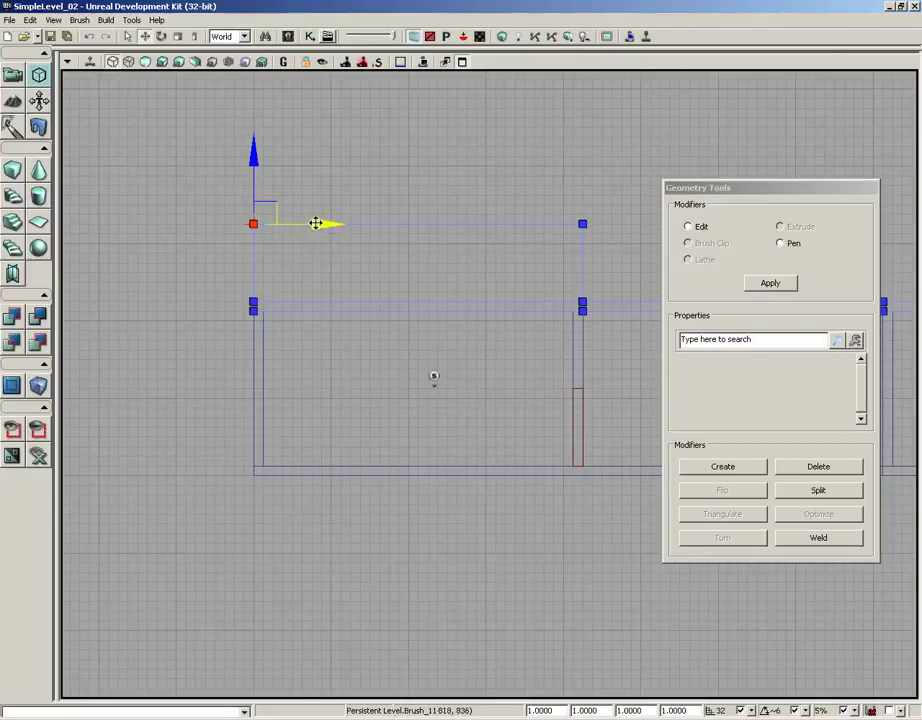
{"action": "left_click_drag", "start_coordinate": [316, 223], "coordinate": [383, 231]}
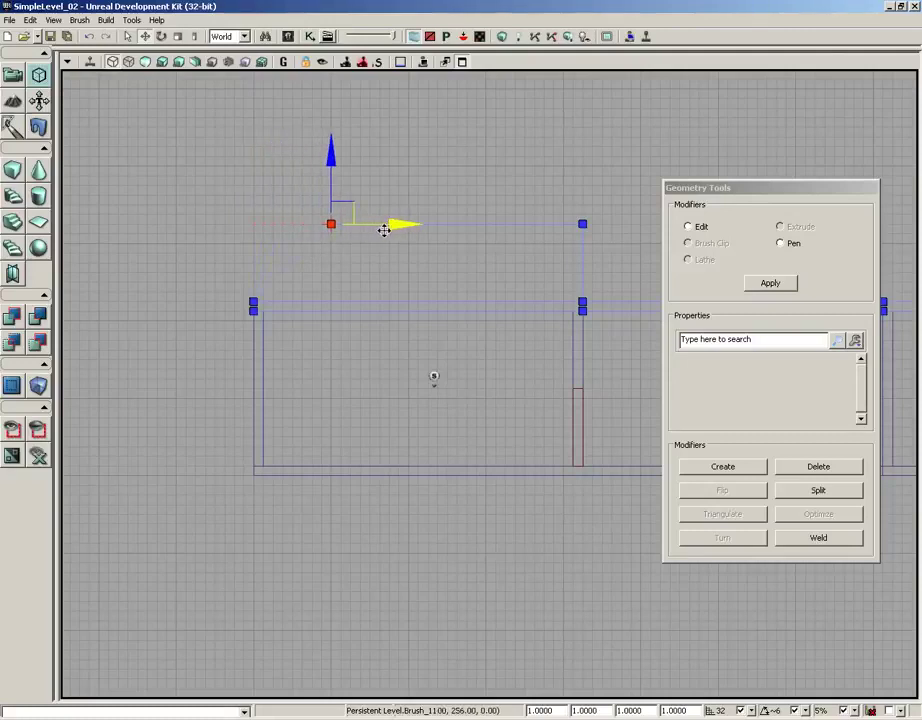
{"action": "mouse_move", "coordinate": [383, 231]}
{"action": "left_mouse_down"}
{"action": "mouse_move", "coordinate": [364, 232]}
{"action": "mouse_move", "coordinate": [384, 231]}
{"action": "left_mouse_up"}
{"action": "left_click_drag", "start_coordinate": [384, 231], "coordinate": [385, 237]}
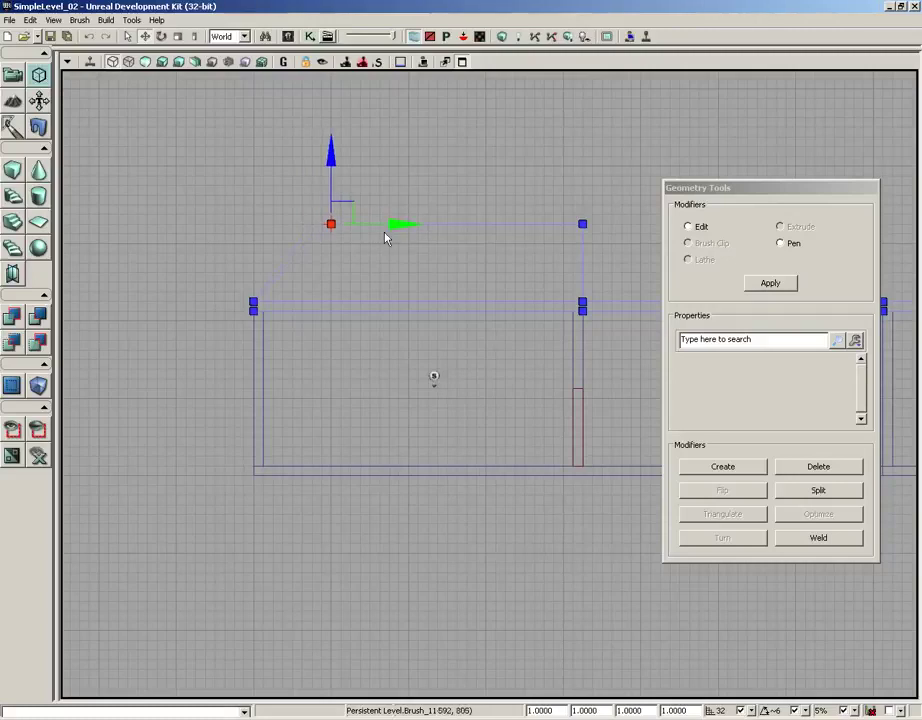
Select the extrusion's upper vertices above the partition wall and move them 256 units inward
{"action": "scroll", "coordinate": [319, 290], "scroll_direction": "up", "scroll_amount": 1}
{"action": "scroll", "coordinate": [319, 290], "scroll_direction": "up", "scroll_amount": 1}
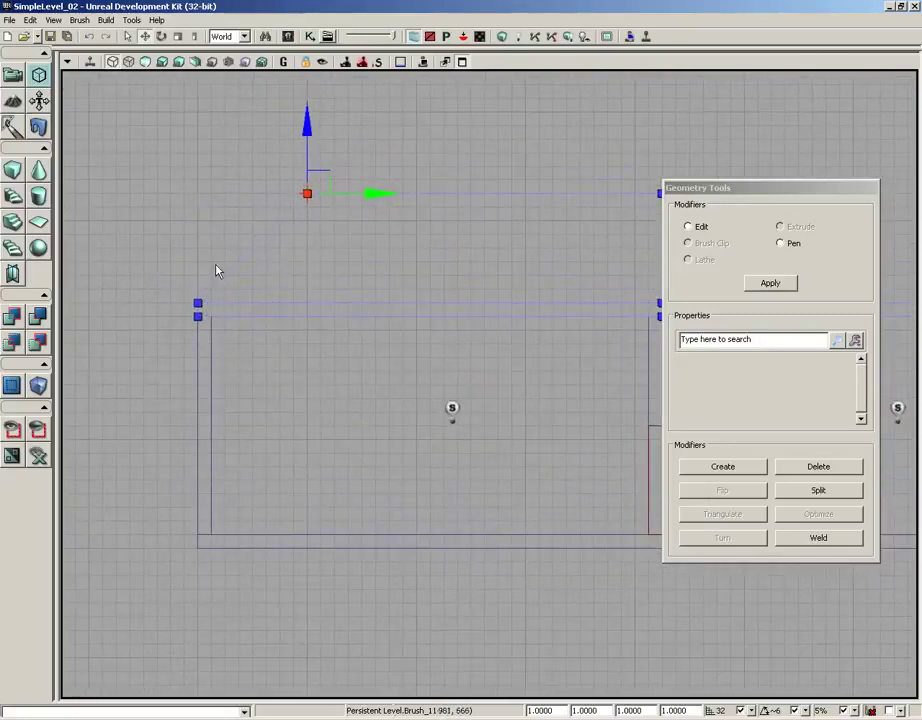
{"action": "right_click_drag", "start_coordinate": [413, 251], "coordinate": [186, 272]}
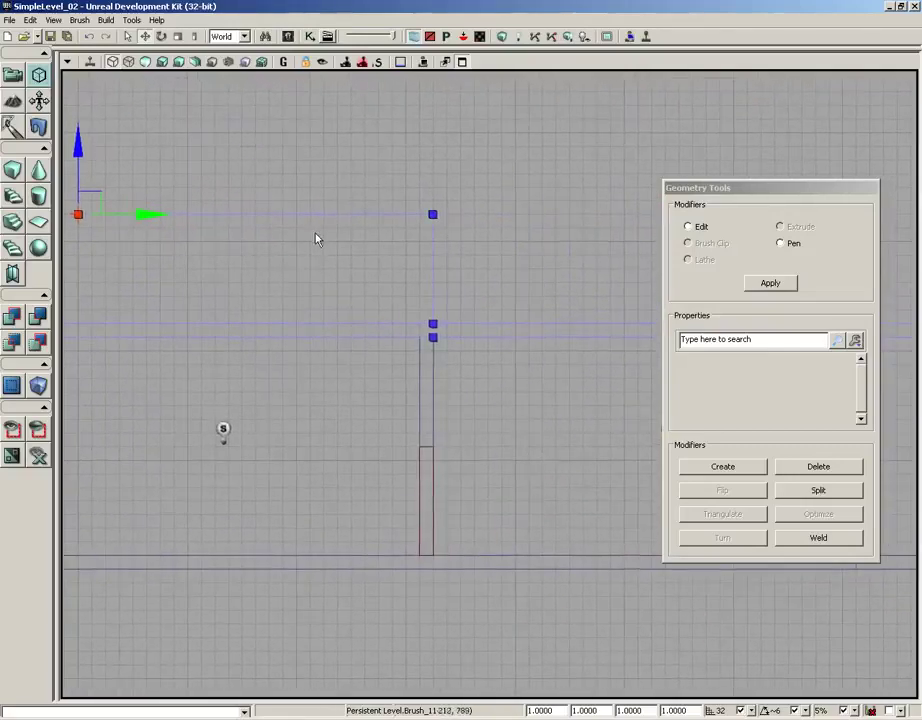
{"action": "left_click_drag", "start_coordinate": [315, 239], "coordinate": [418, 242]}
{"action": "left_click", "coordinate": [495, 219]}
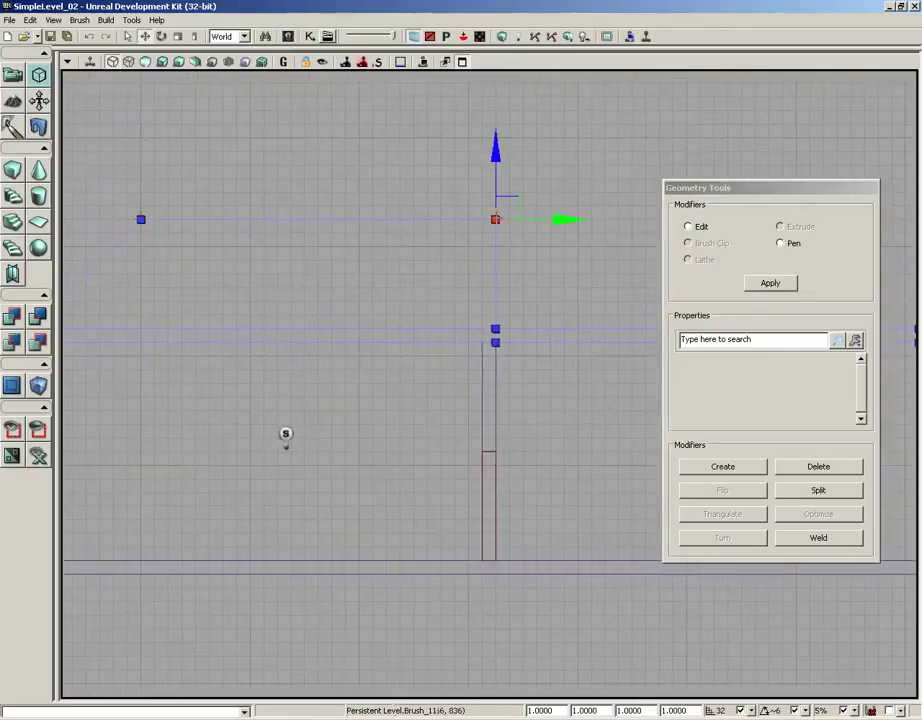
{"action": "left_click_drag", "start_coordinate": [572, 219], "coordinate": [433, 239]}
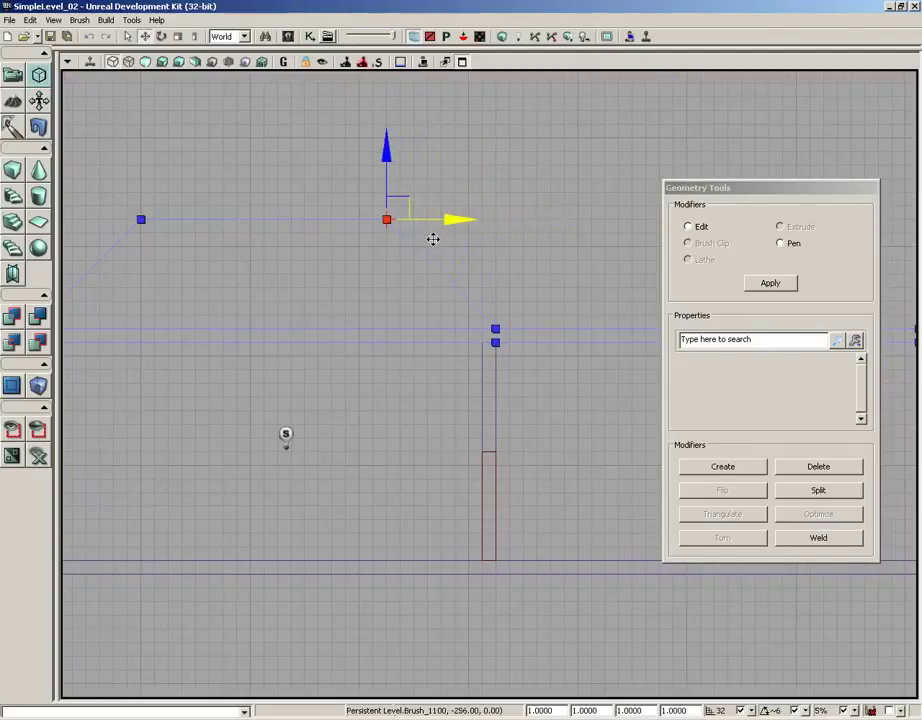
Restore the four viewports and maximize the orthographic view facing the doorway, framed on the raised ceiling section
{"action": "left_click_drag", "start_coordinate": [313, 298], "coordinate": [432, 294]}
{"action": "scroll", "coordinate": [432, 294], "scroll_direction": "down", "scroll_amount": 2}
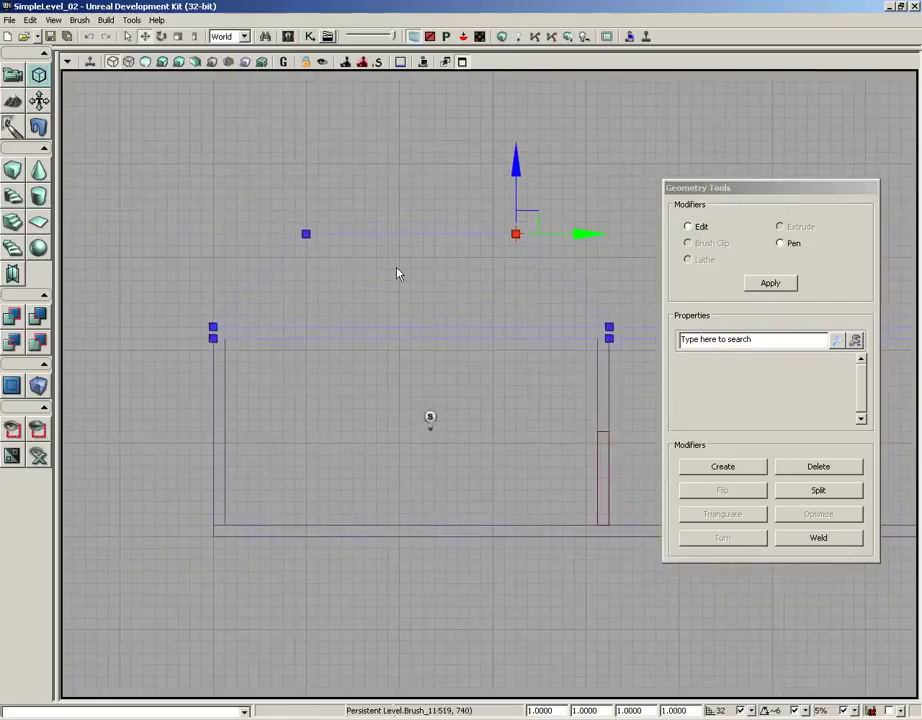
{"action": "left_click", "coordinate": [462, 62]}
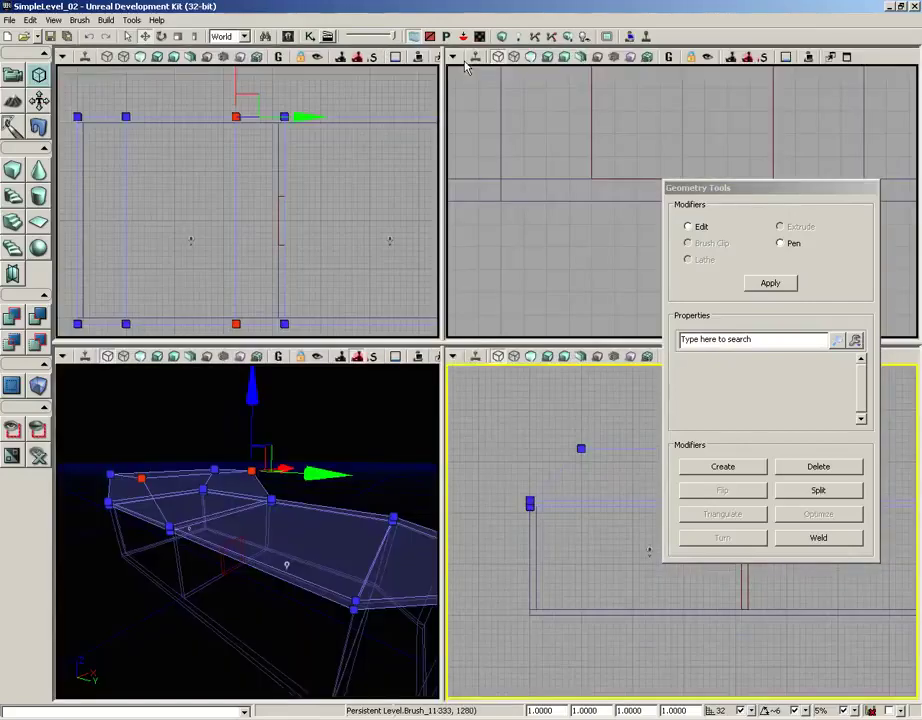
{"action": "mouse_move", "coordinate": [689, 80]}
{"action": "left_mouse_down"}
{"action": "mouse_move", "coordinate": [700, 119]}
{"action": "mouse_move", "coordinate": [675, 201]}
{"action": "left_mouse_up"}
{"action": "left_click", "coordinate": [846, 57]}
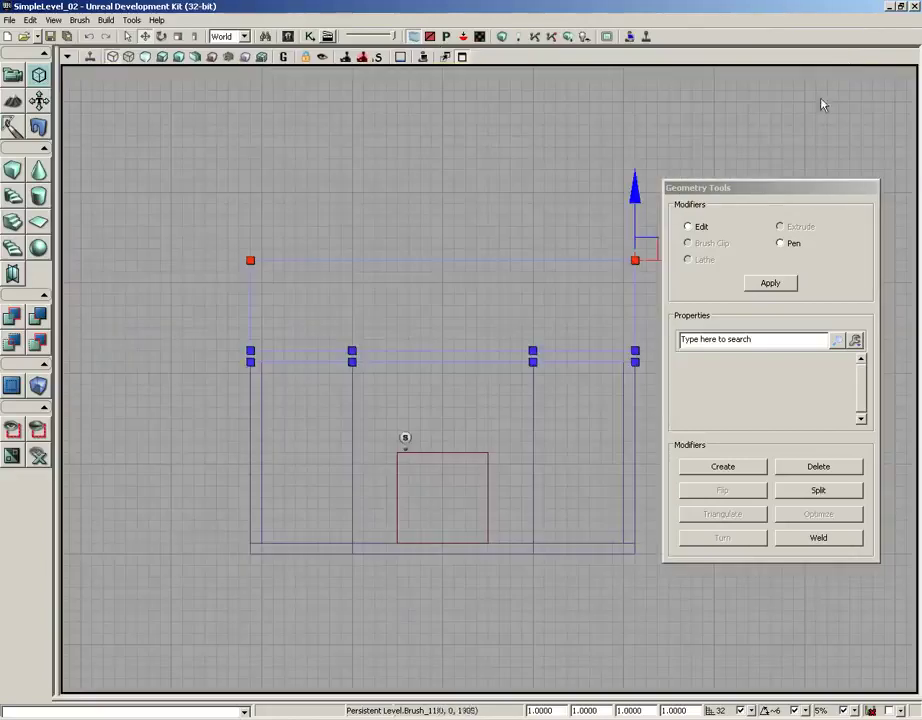
{"action": "left_click_drag", "start_coordinate": [496, 216], "coordinate": [437, 248]}
{"action": "scroll", "coordinate": [440, 268], "scroll_direction": "up", "scroll_amount": 2}
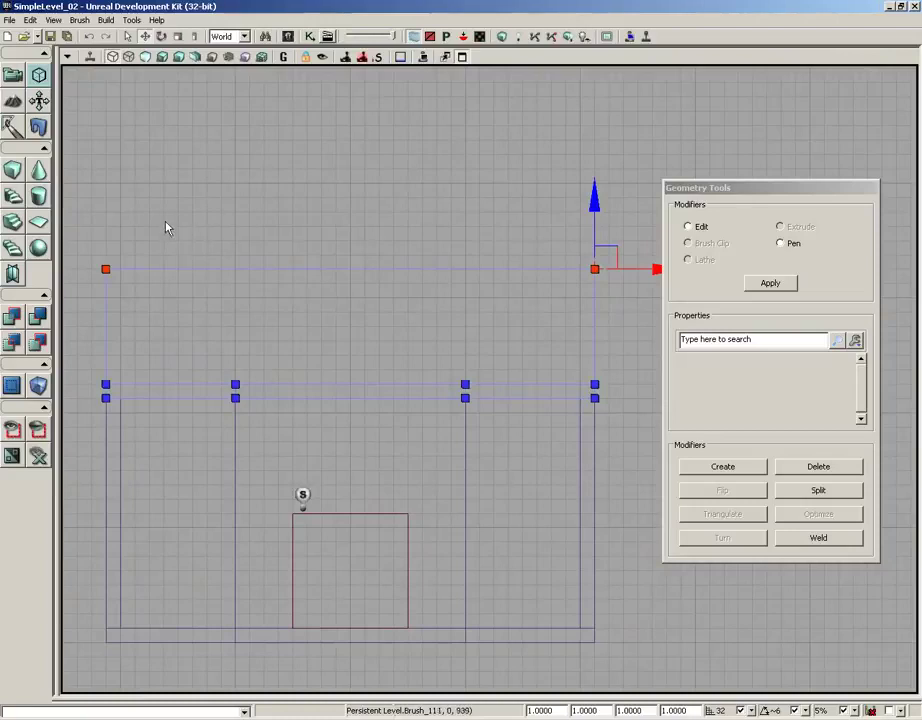
Move the extrusion's upper vertices on both sides of the doorway view 256 units inward to complete the tapered shape
{"action": "left_click", "coordinate": [112, 264]}
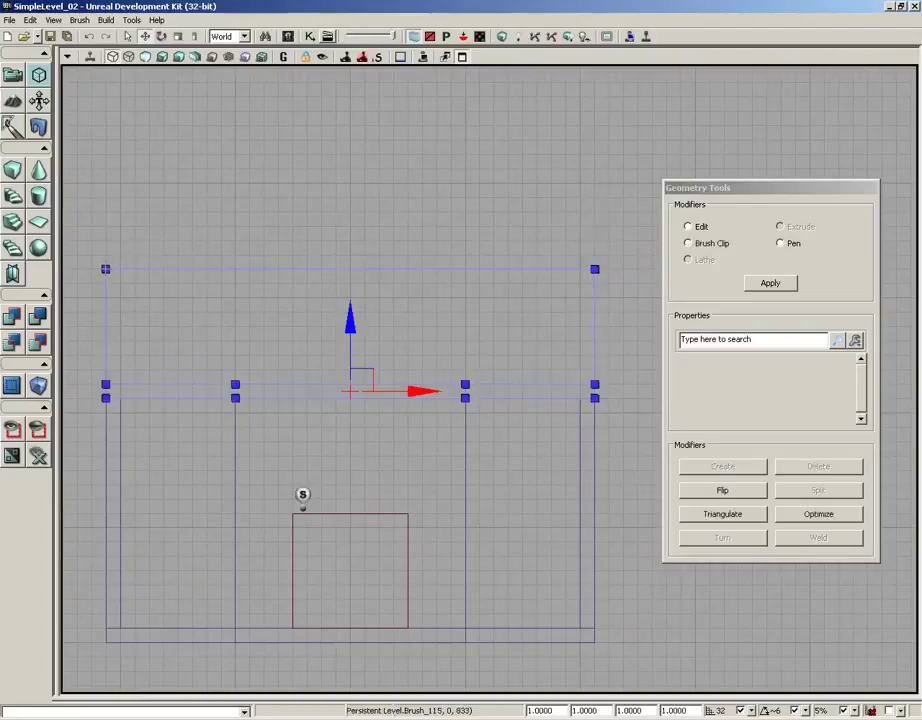
{"action": "left_click", "coordinate": [105, 269]}
{"action": "left_click_drag", "start_coordinate": [175, 268], "coordinate": [272, 291]}
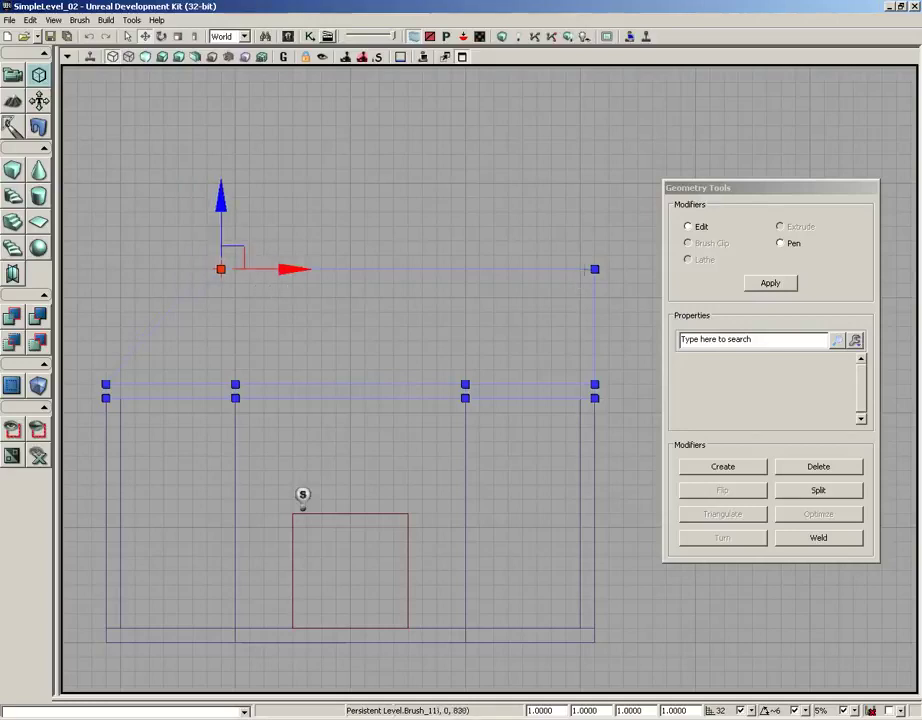
{"action": "left_click", "coordinate": [595, 269]}
{"action": "left_click_drag", "start_coordinate": [648, 268], "coordinate": [518, 295]}
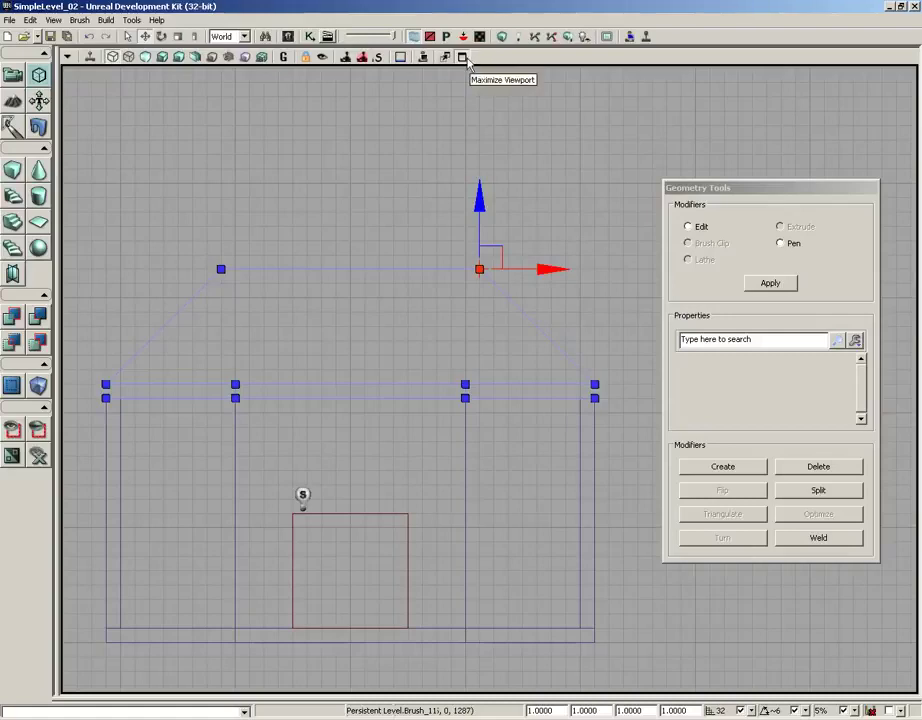
Restore the four viewports, reselect the ceiling brush and bring the perspective view inside the room beneath its raised section
{"action": "left_click", "coordinate": [462, 56]}
{"action": "left_click_drag", "start_coordinate": [338, 461], "coordinate": [338, 490]}
{"action": "left_click", "coordinate": [338, 461]}
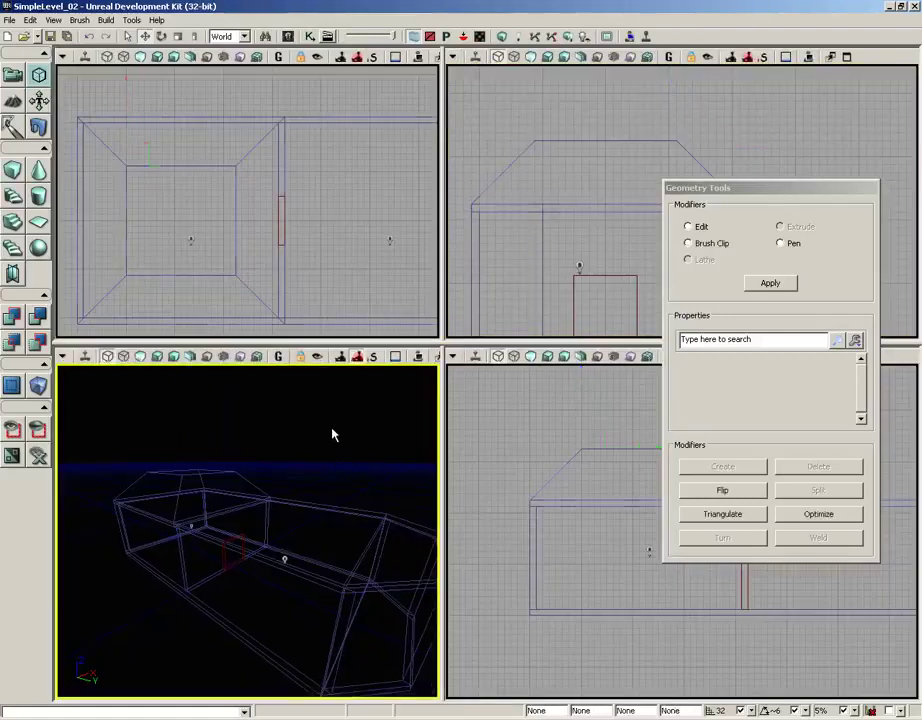
{"action": "left_click", "coordinate": [249, 478]}
{"action": "mouse_move", "coordinate": [268, 482]}
{"action": "left_mouse_down"}
{"action": "mouse_move", "coordinate": [253, 375]}
{"action": "mouse_move", "coordinate": [440, 370]}
{"action": "mouse_move", "coordinate": [303, 370]}
{"action": "mouse_move", "coordinate": [338, 370]}
{"action": "mouse_move", "coordinate": [348, 508]}
{"action": "mouse_move", "coordinate": [306, 485]}
{"action": "mouse_move", "coordinate": [305, 700]}
{"action": "mouse_move", "coordinate": [298, 405]}
{"action": "mouse_move", "coordinate": [300, 471]}
{"action": "mouse_move", "coordinate": [294, 418]}
{"action": "mouse_move", "coordinate": [183, 375]}
{"action": "left_mouse_up"}
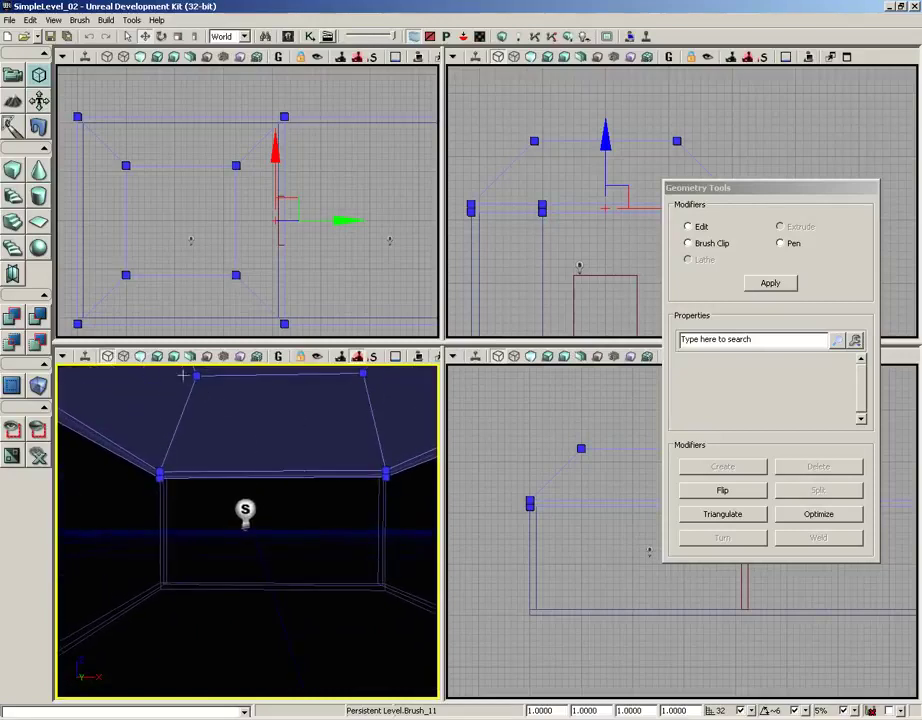
Display the perspective view with lighting, rebuild the level geometry, dismiss the map check report and inspect the raised ceiling from inside and outside
{"action": "left_click", "coordinate": [158, 356]}
{"action": "right_click_drag", "start_coordinate": [333, 555], "coordinate": [330, 515]}
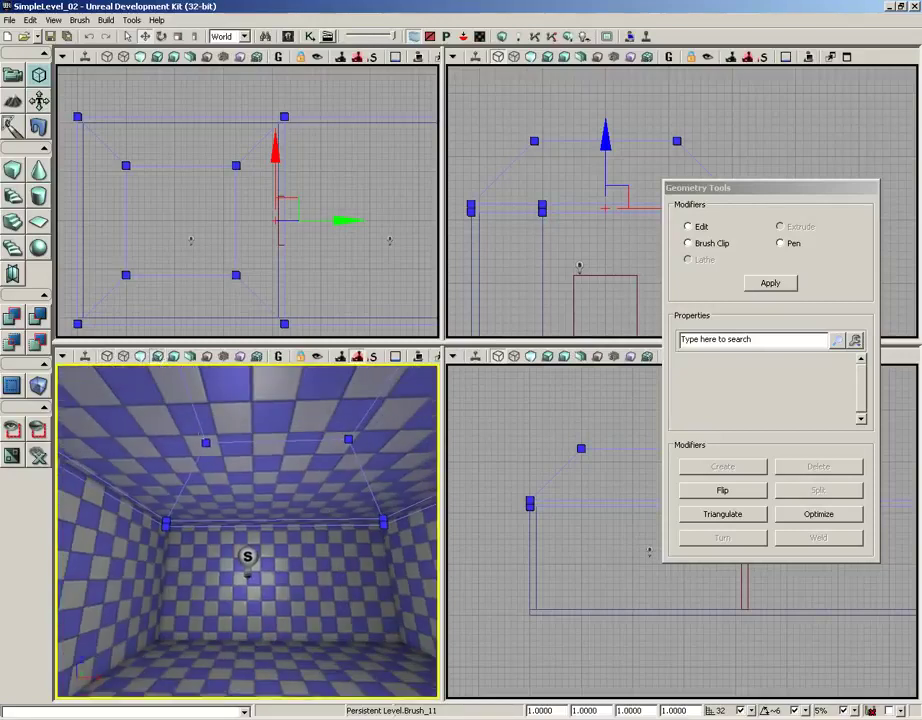
{"action": "left_click", "coordinate": [503, 37]}
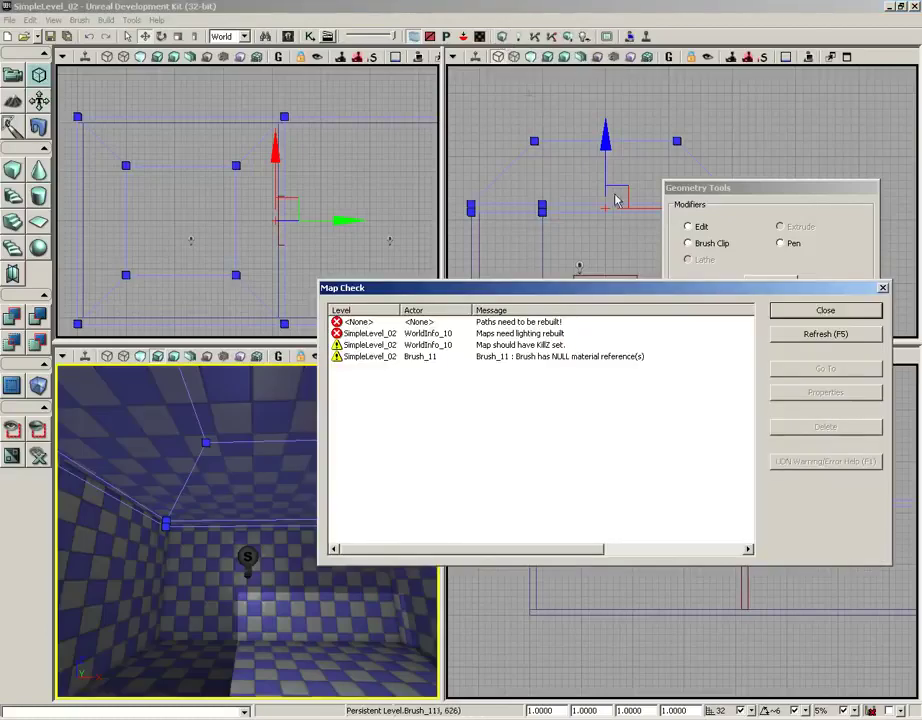
{"action": "left_click", "coordinate": [825, 310]}
{"action": "left_click_drag", "start_coordinate": [240, 400], "coordinate": [331, 523]}
{"action": "right_click_drag", "start_coordinate": [332, 524], "coordinate": [332, 494]}
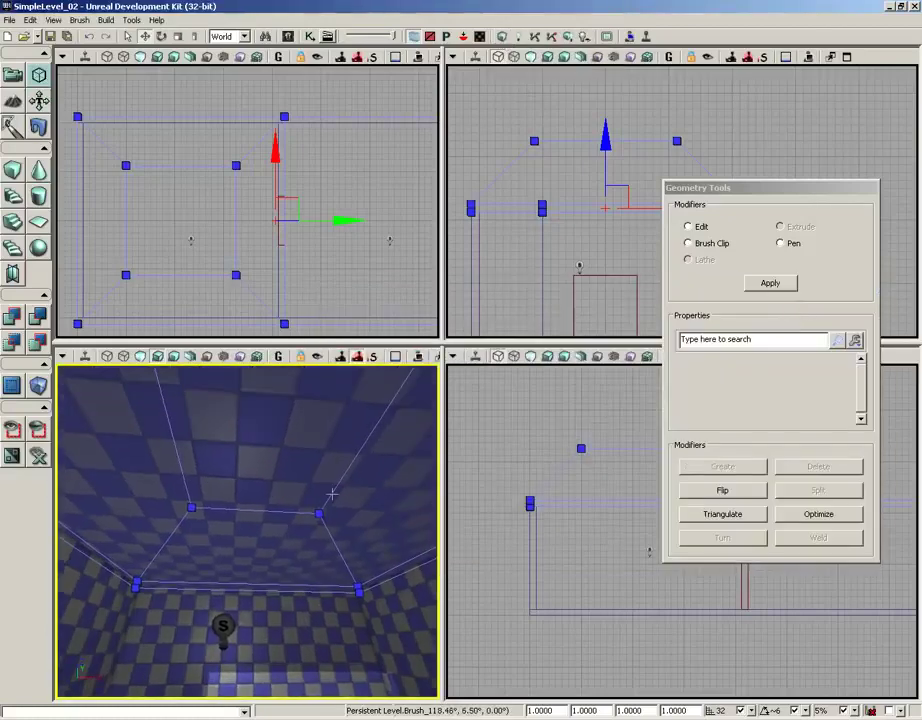
{"action": "mouse_move", "coordinate": [240, 504]}
{"action": "left_mouse_down"}
{"action": "mouse_move", "coordinate": [239, 366]}
{"action": "mouse_move", "coordinate": [249, 463]}
{"action": "mouse_move", "coordinate": [57, 458]}
{"action": "mouse_move", "coordinate": [84, 527]}
{"action": "mouse_move", "coordinate": [84, 559]}
{"action": "left_mouse_up"}
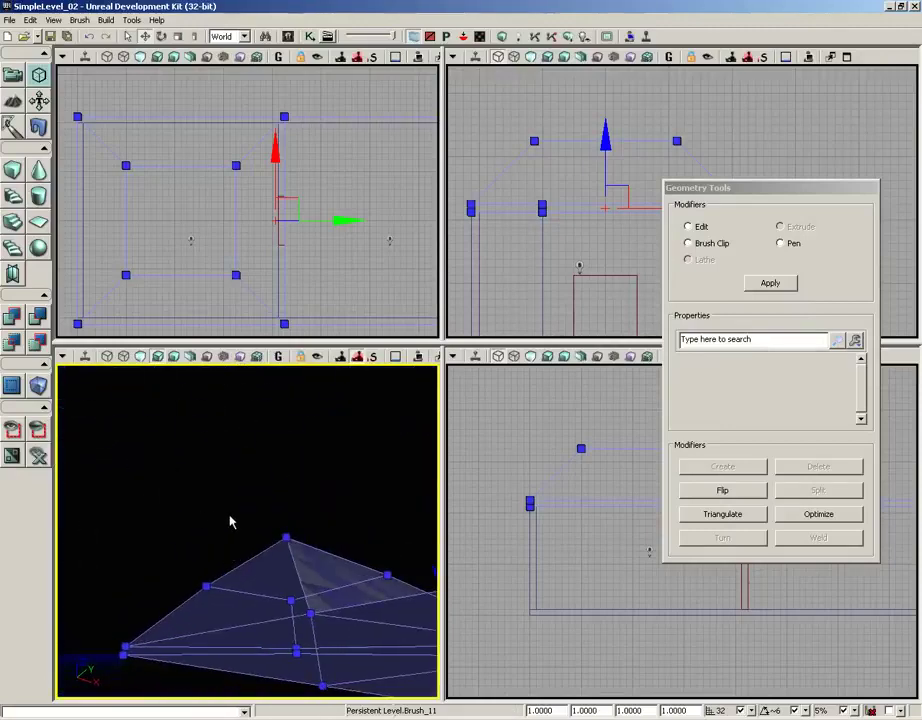
{"action": "mouse_move", "coordinate": [230, 521]}
{"action": "right_mouse_down"}
{"action": "mouse_move", "coordinate": [233, 590]}
{"action": "mouse_move", "coordinate": [229, 527]}
{"action": "right_mouse_up"}
{"action": "left_click_drag", "start_coordinate": [232, 546], "coordinate": [232, 566]}
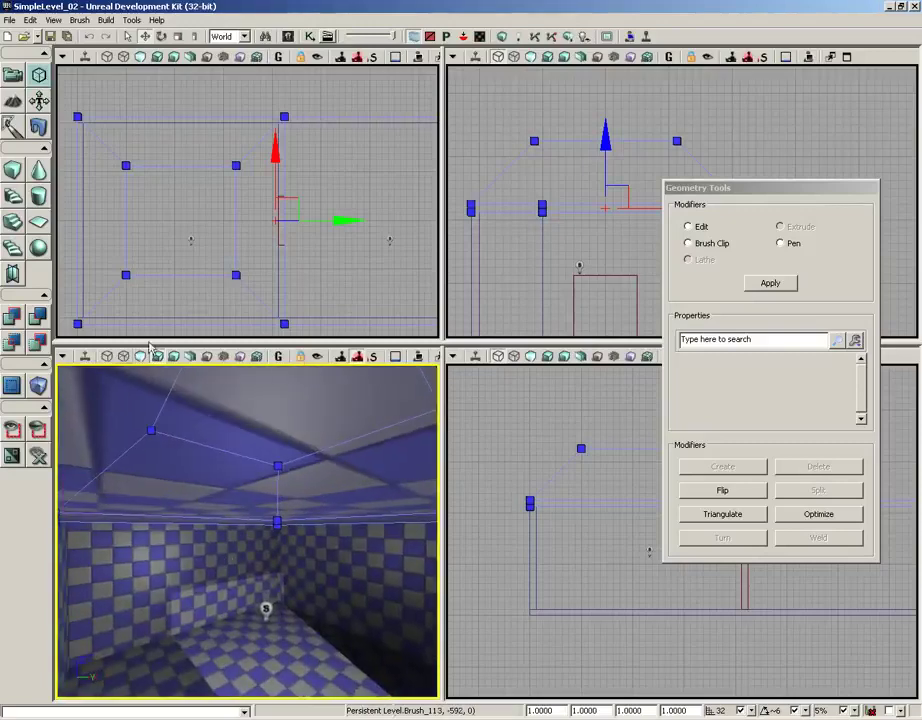
Return the perspective view to brush wireframe, widen and maximize it, and frame the raised ceiling section from below
{"action": "left_click", "coordinate": [107, 356]}
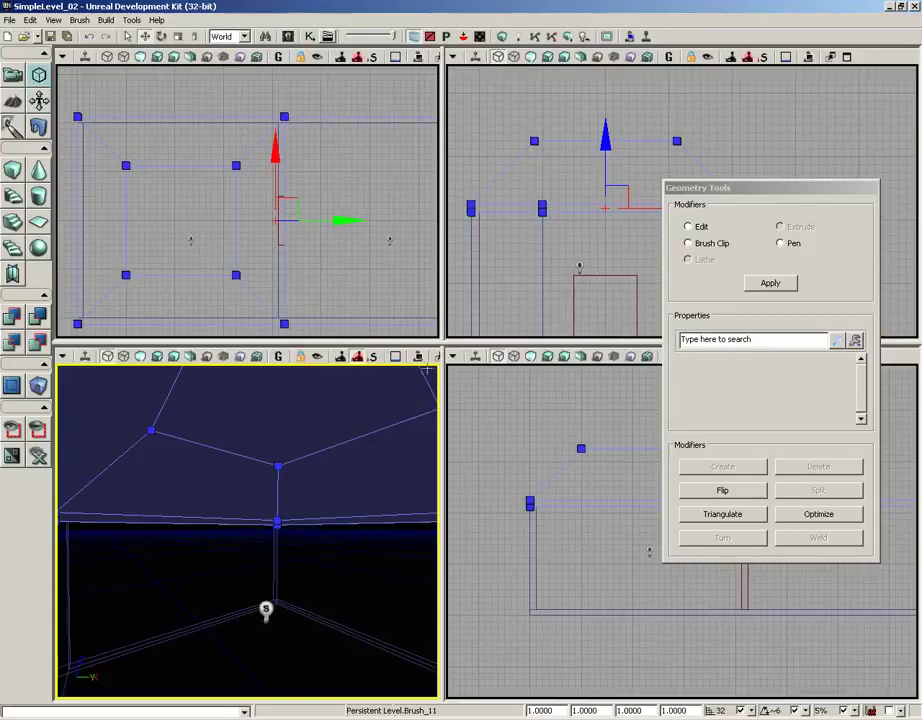
{"action": "left_click_drag", "start_coordinate": [442, 383], "coordinate": [509, 383]}
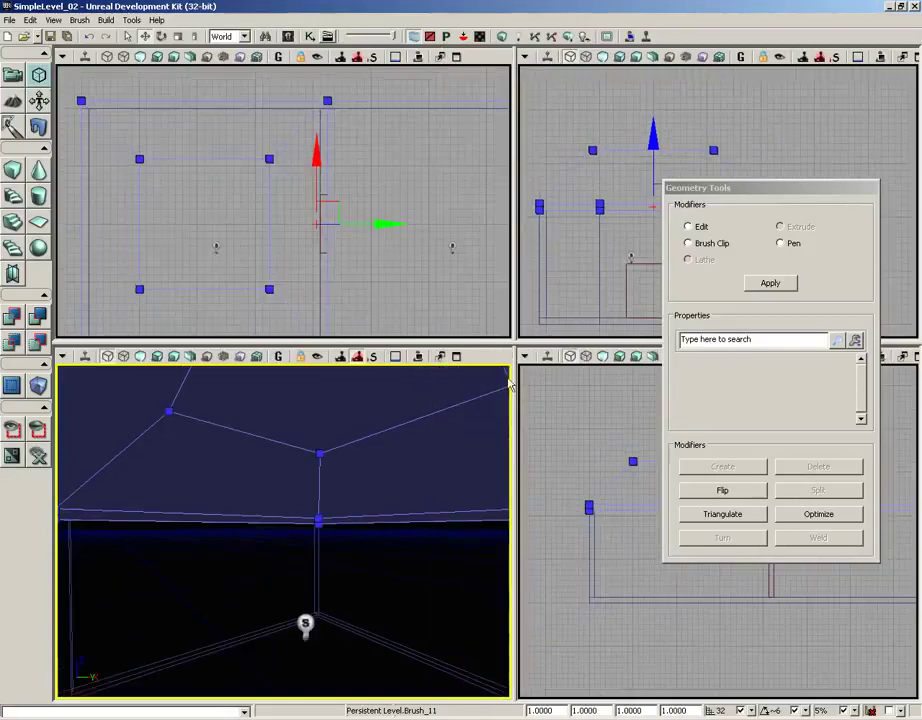
{"action": "left_click", "coordinate": [457, 357]}
{"action": "right_click_drag", "start_coordinate": [461, 438], "coordinate": [460, 404]}
{"action": "middle_click_drag", "start_coordinate": [460, 404], "coordinate": [465, 572]}
{"action": "right_click_drag", "start_coordinate": [465, 572], "coordinate": [465, 480]}
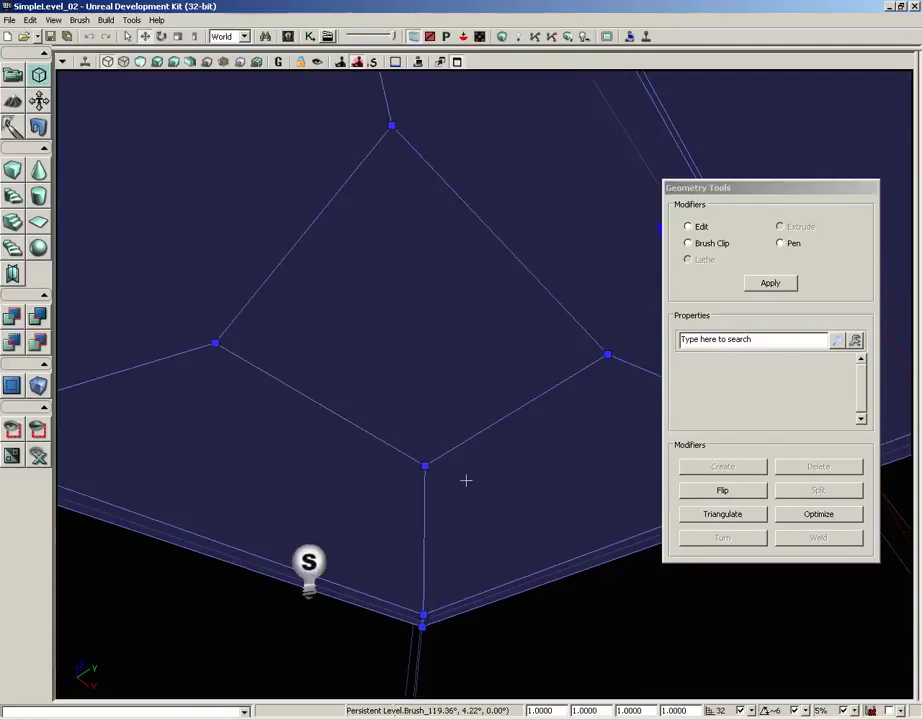
Select the underside face of the ceiling below the raised section and extrude it by 32 units in 1 segment
{"action": "left_click", "coordinate": [395, 383]}
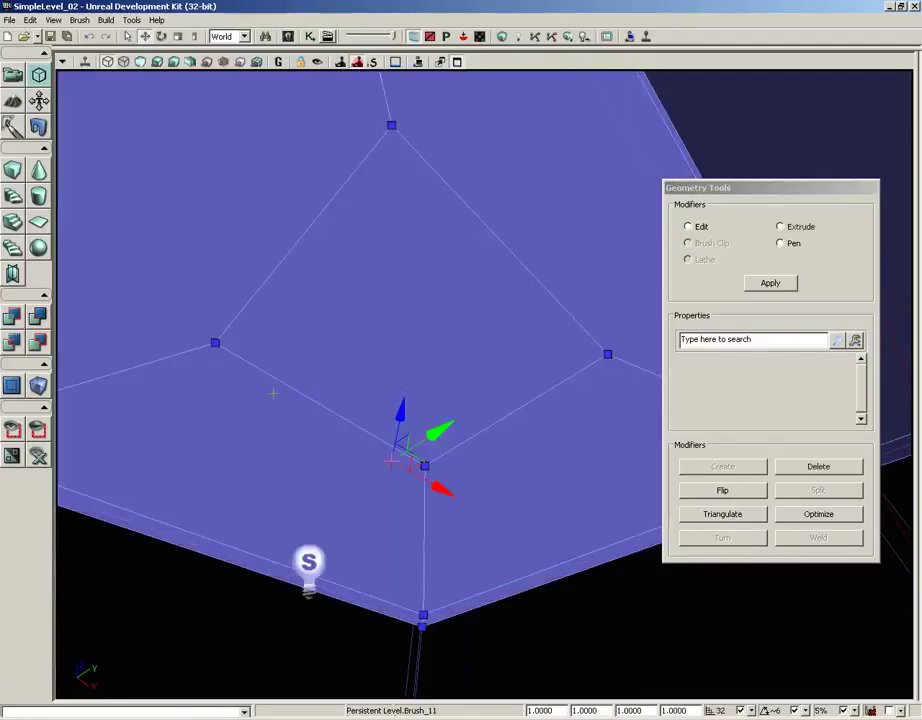
{"action": "left_click", "coordinate": [781, 228]}
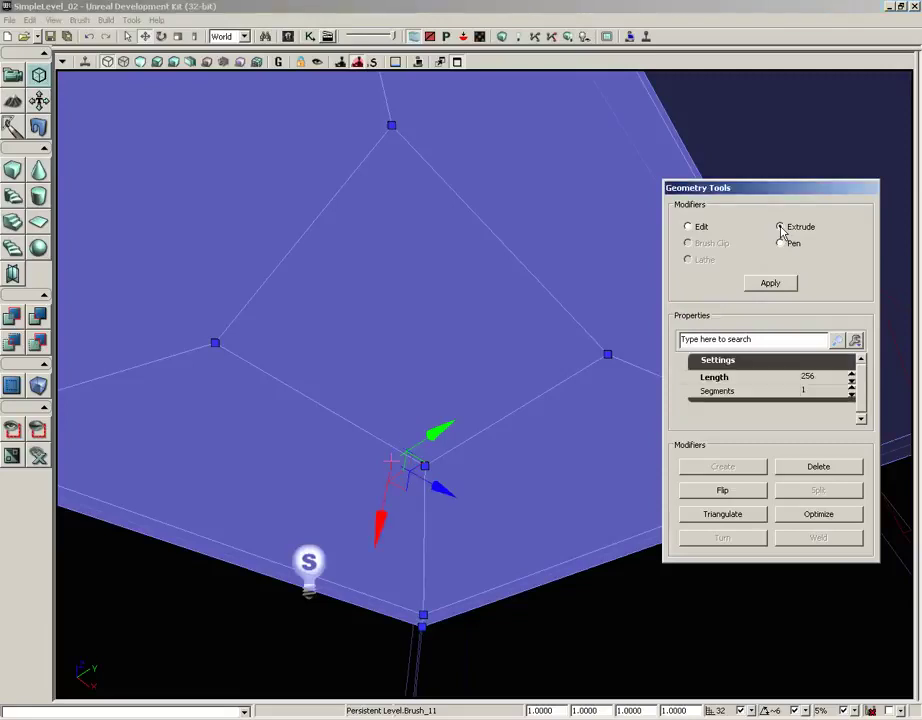
{"action": "left_click", "coordinate": [806, 377]}
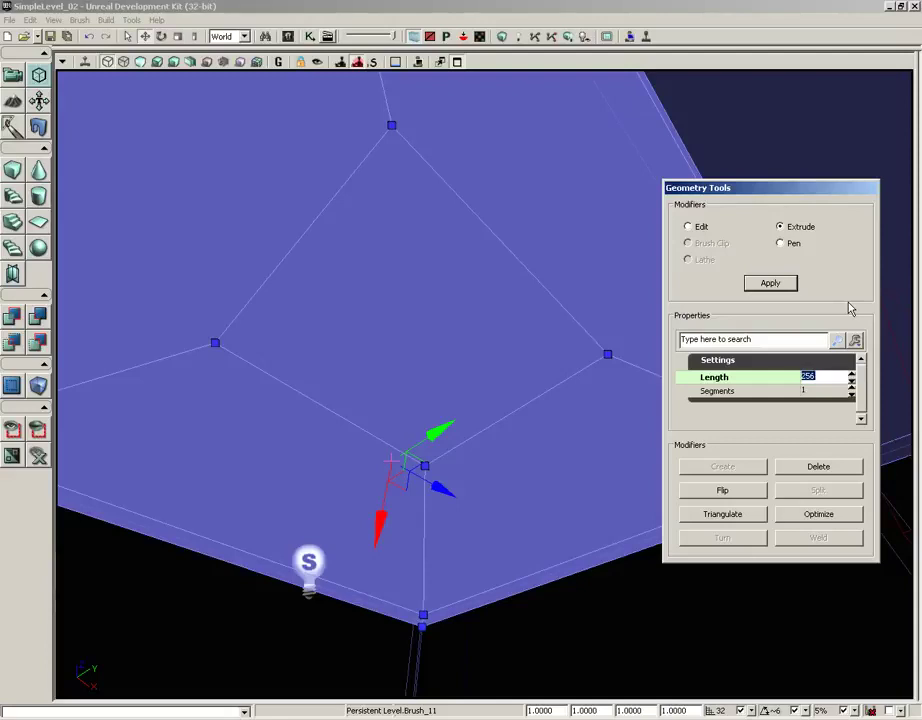
{"action": "type", "text": "32"}
{"action": "left_click", "coordinate": [770, 283]}
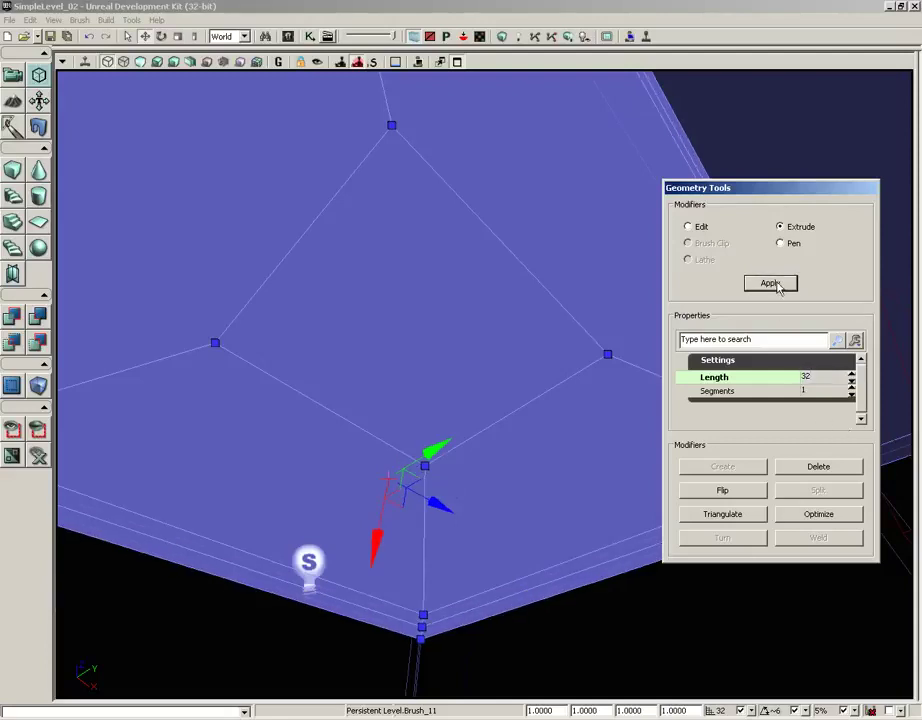
Switch to the Edit modifier with the scaling widget and scale the extruded underside face inward by 20%
{"action": "mouse_move", "coordinate": [474, 536]}
{"action": "left_mouse_down"}
{"action": "mouse_move", "coordinate": [477, 523]}
{"action": "mouse_move", "coordinate": [514, 555]}
{"action": "mouse_move", "coordinate": [496, 697]}
{"action": "left_mouse_up"}
{"action": "mouse_move", "coordinate": [496, 697]}
{"action": "right_mouse_down"}
{"action": "mouse_move", "coordinate": [484, 669]}
{"action": "mouse_move", "coordinate": [480, 531]}
{"action": "mouse_move", "coordinate": [488, 570]}
{"action": "right_mouse_up"}
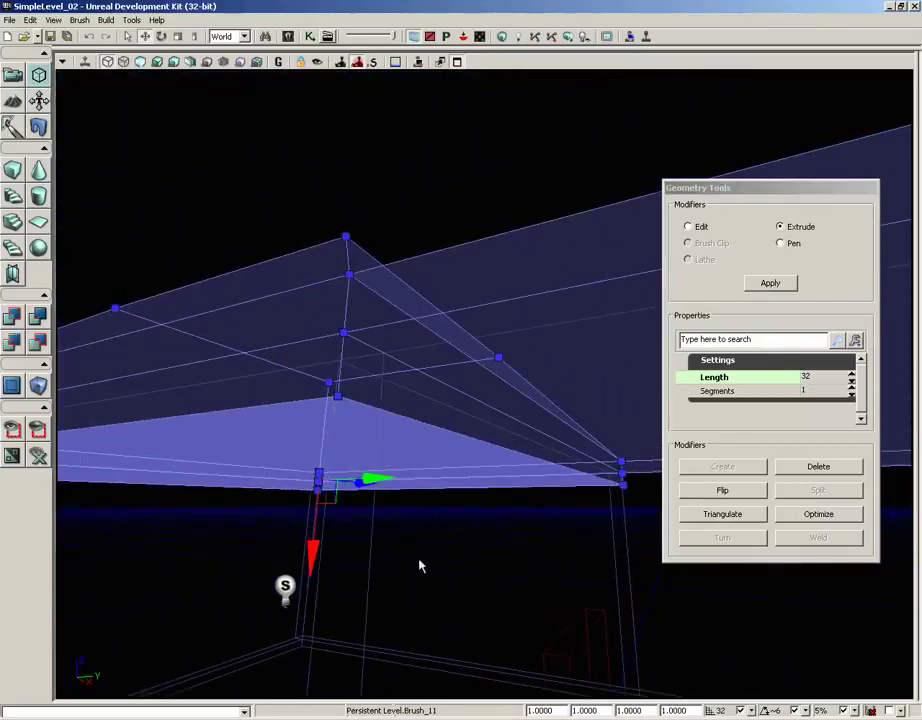
{"action": "left_click_drag", "start_coordinate": [419, 565], "coordinate": [428, 560]}
{"action": "right_click_drag", "start_coordinate": [428, 560], "coordinate": [420, 521]}
{"action": "middle_click_drag", "start_coordinate": [420, 521], "coordinate": [336, 594]}
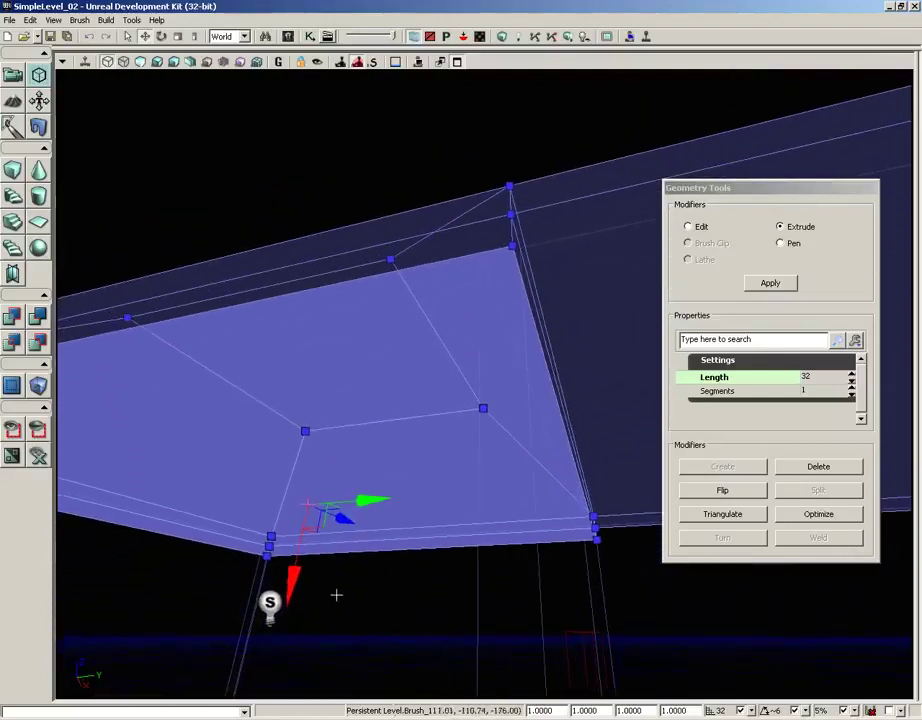
{"action": "left_click", "coordinate": [688, 228]}
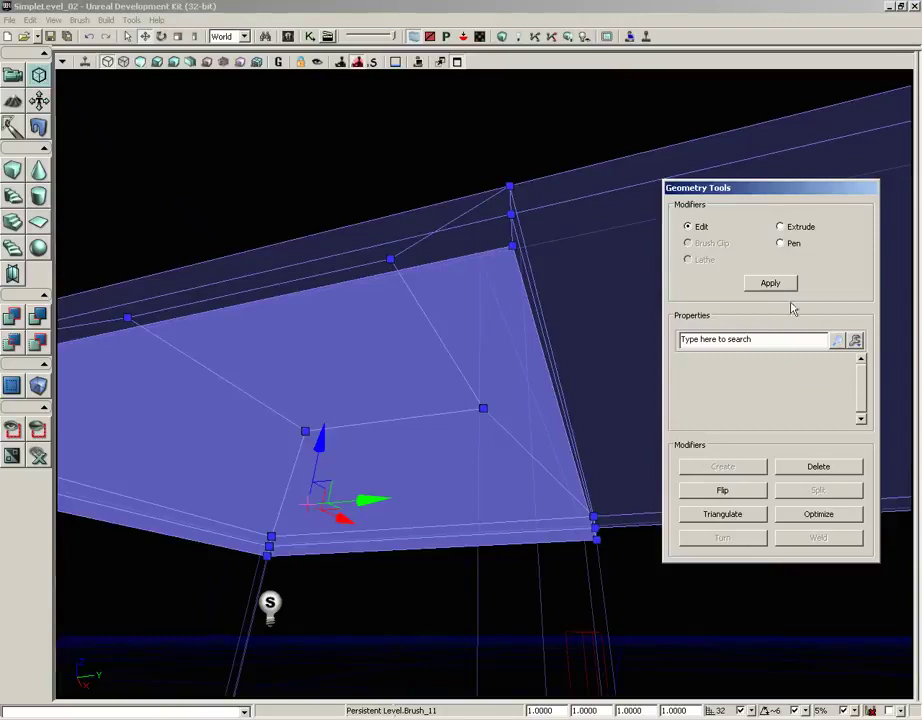
{"action": "left_click_drag", "start_coordinate": [384, 451], "coordinate": [361, 448]}
{"action": "key", "text": "space"}
{"action": "key", "text": "space"}
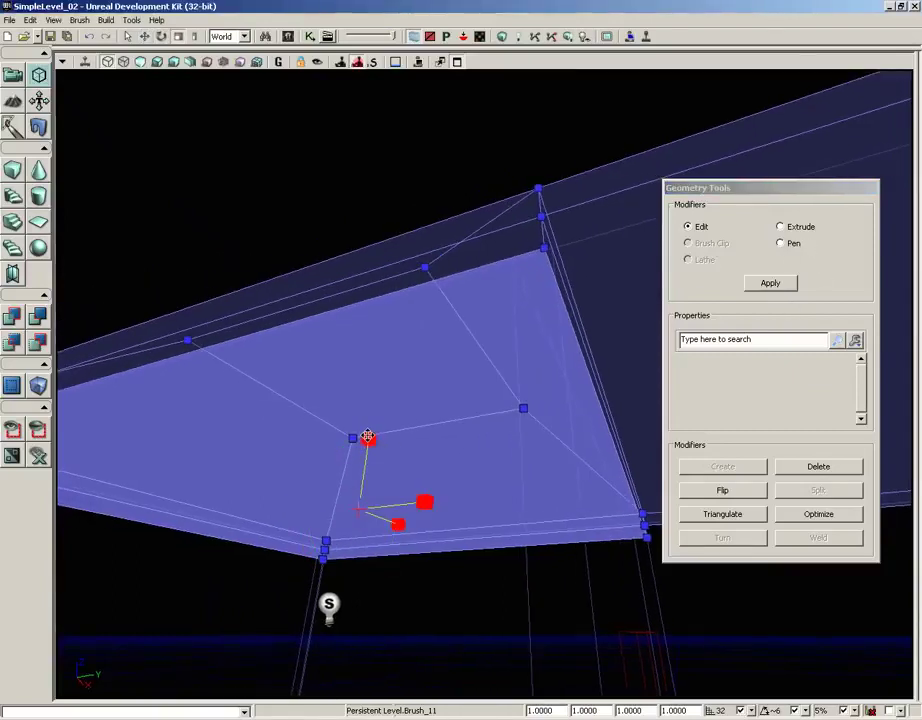
{"action": "mouse_move", "coordinate": [426, 447]}
{"action": "left_mouse_down"}
{"action": "mouse_move", "coordinate": [380, 375]}
{"action": "mouse_move", "coordinate": [508, 344]}
{"action": "mouse_move", "coordinate": [454, 284]}
{"action": "mouse_move", "coordinate": [628, 92]}
{"action": "mouse_move", "coordinate": [580, 66]}
{"action": "left_mouse_up"}
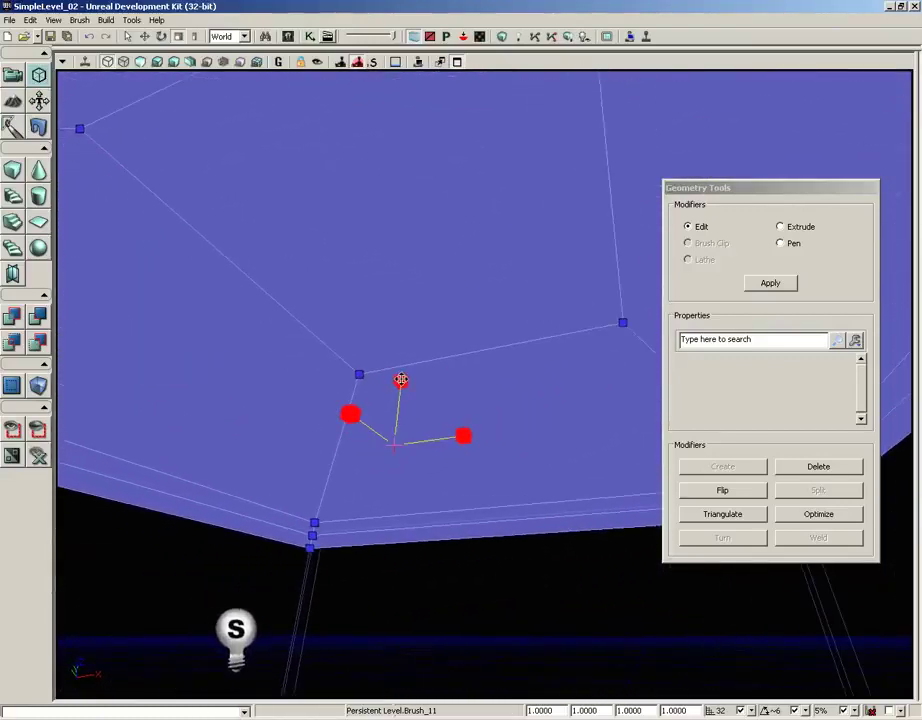
{"action": "left_click_drag", "start_coordinate": [401, 380], "coordinate": [397, 318]}
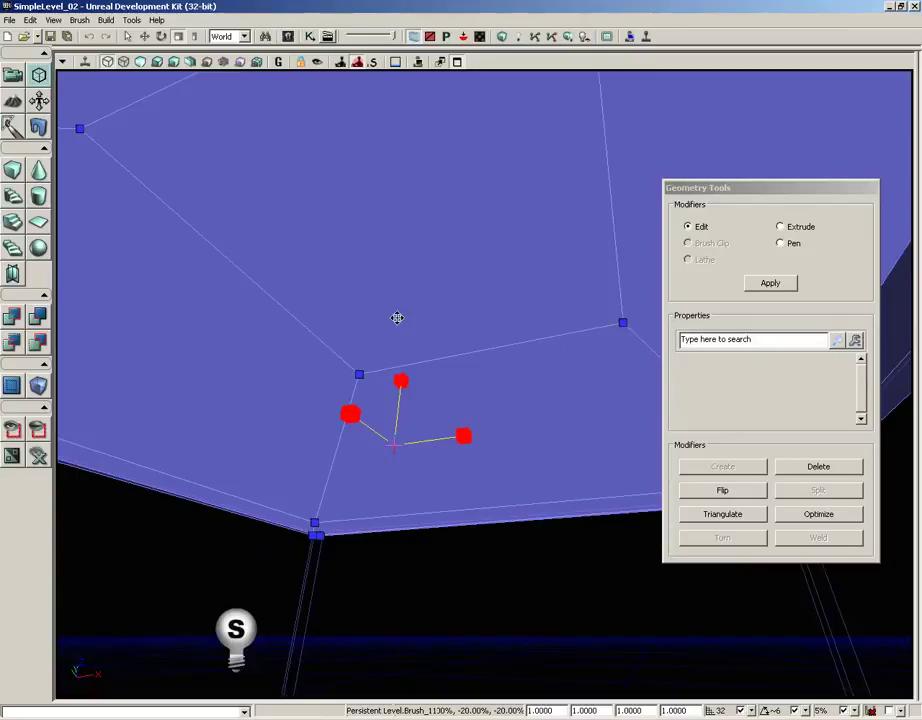
Scale the extruded underside face outward until its corners line up with the inner edges of the room's walls
{"action": "right_click_drag", "start_coordinate": [424, 346], "coordinate": [395, 269]}
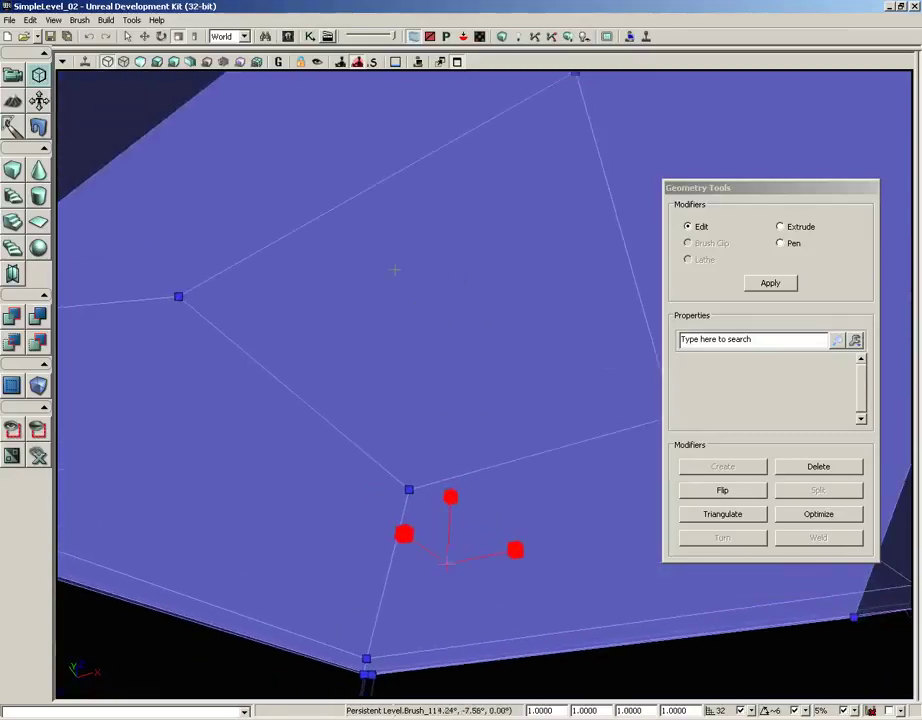
{"action": "mouse_move", "coordinate": [395, 269]}
{"action": "left_mouse_down"}
{"action": "mouse_move", "coordinate": [418, 376]}
{"action": "mouse_move", "coordinate": [417, 444]}
{"action": "mouse_move", "coordinate": [453, 333]}
{"action": "left_mouse_up"}
{"action": "right_click_drag", "start_coordinate": [453, 333], "coordinate": [465, 376]}
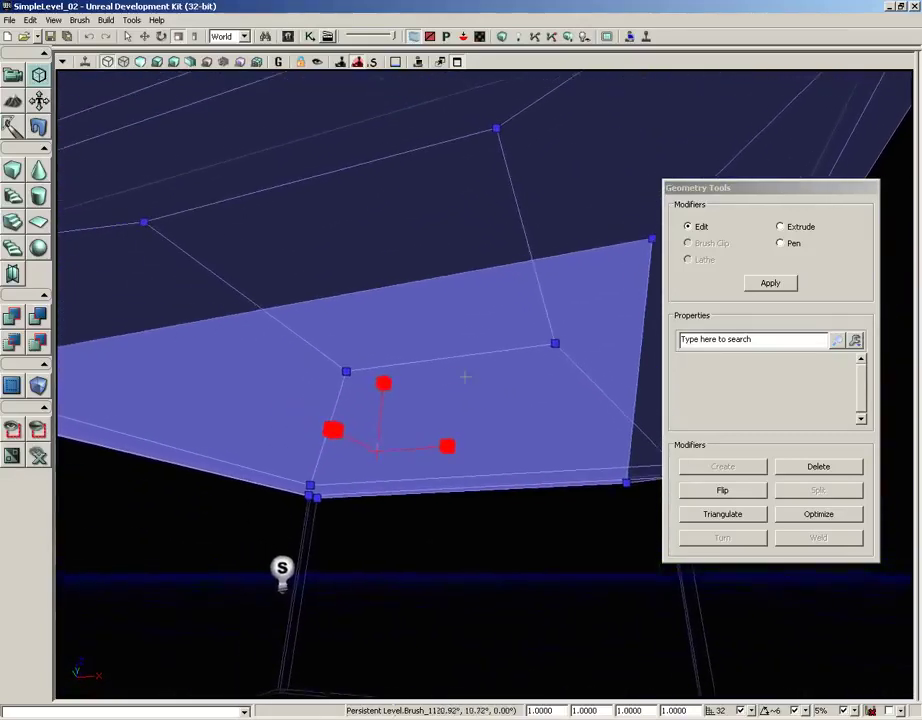
{"action": "mouse_move", "coordinate": [465, 376]}
{"action": "left_mouse_down"}
{"action": "mouse_move", "coordinate": [442, 350]}
{"action": "mouse_move", "coordinate": [441, 590]}
{"action": "left_mouse_up"}
{"action": "right_click_drag", "start_coordinate": [442, 590], "coordinate": [428, 650]}
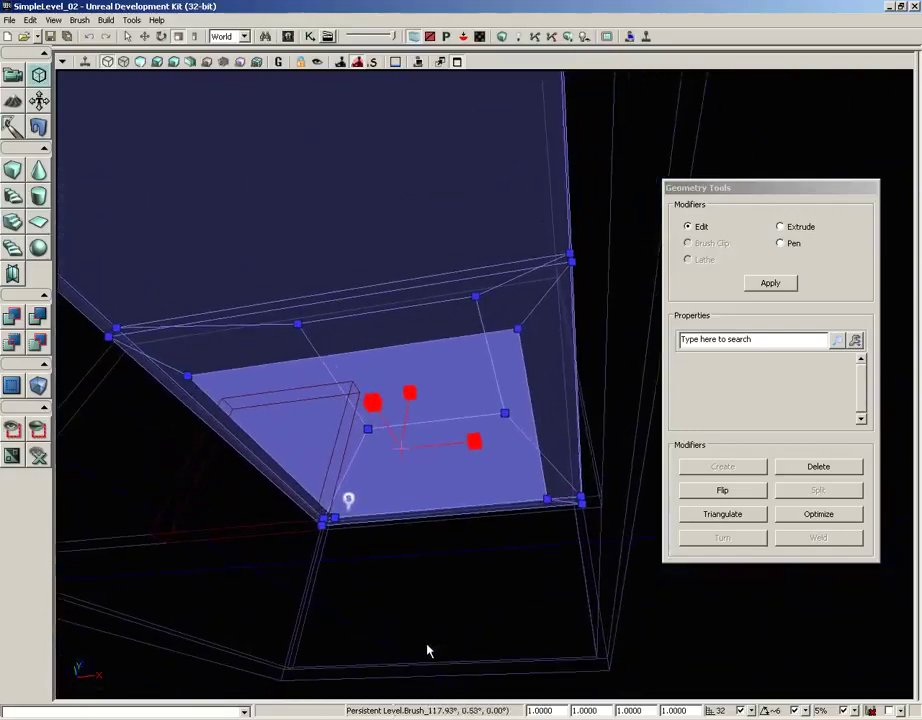
{"action": "mouse_move", "coordinate": [406, 392]}
{"action": "left_mouse_down"}
{"action": "mouse_move", "coordinate": [407, 344]}
{"action": "mouse_move", "coordinate": [408, 388]}
{"action": "left_mouse_up"}
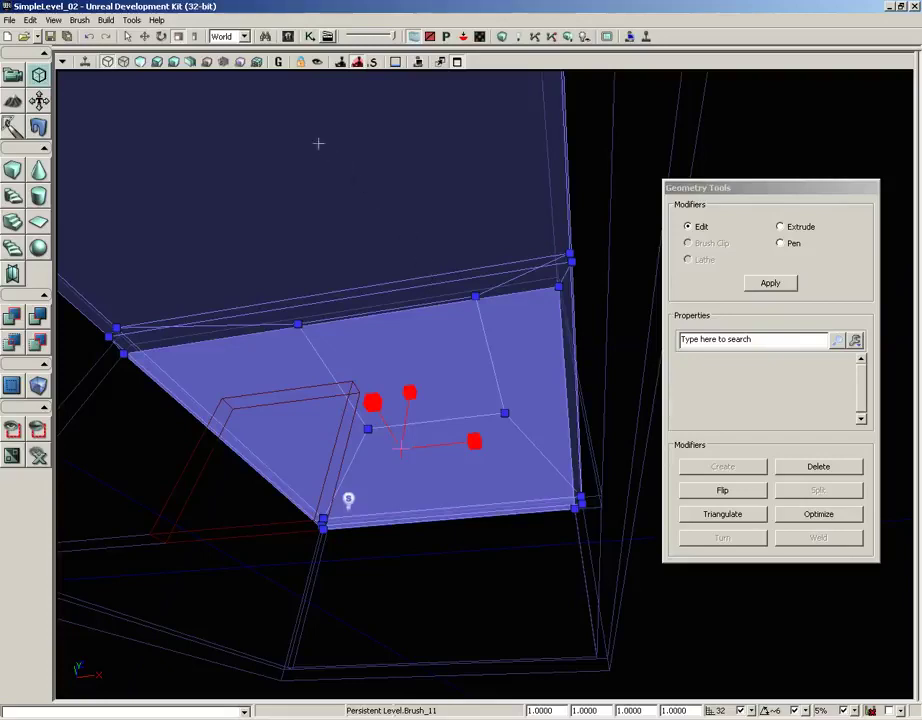
Restore the four viewports and examine a corner of the scaled face against the inner wall edges in the top view
{"action": "left_click", "coordinate": [456, 62]}
{"action": "left_click_drag", "start_coordinate": [382, 174], "coordinate": [520, 244]}
{"action": "scroll", "coordinate": [325, 232], "scroll_direction": "up", "scroll_amount": 3}
{"action": "scroll", "coordinate": [325, 228], "scroll_direction": "up", "scroll_amount": 5}
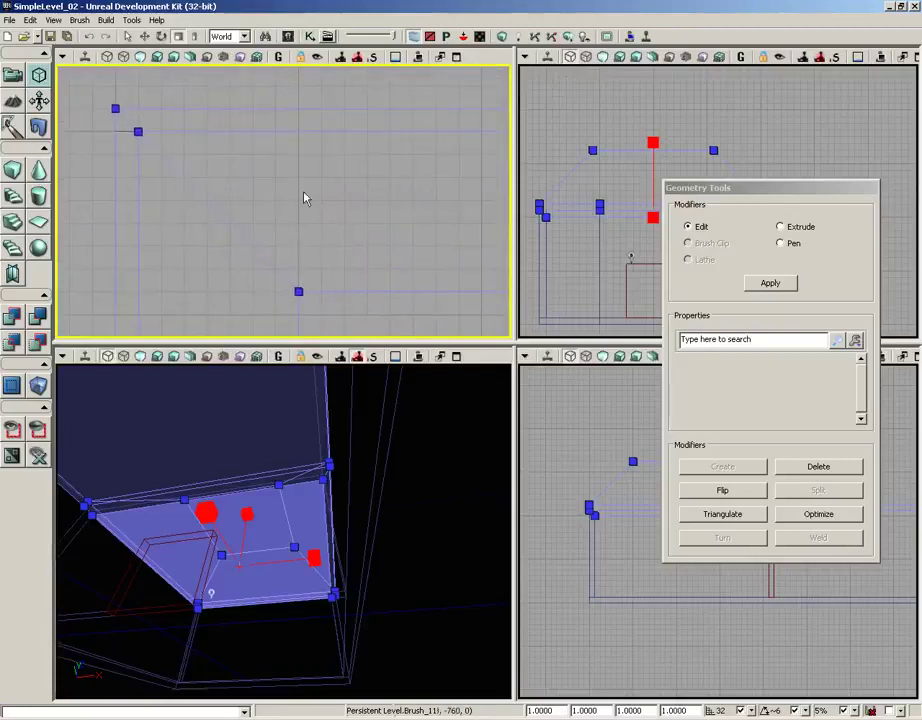
{"action": "left_click_drag", "start_coordinate": [230, 160], "coordinate": [349, 231]}
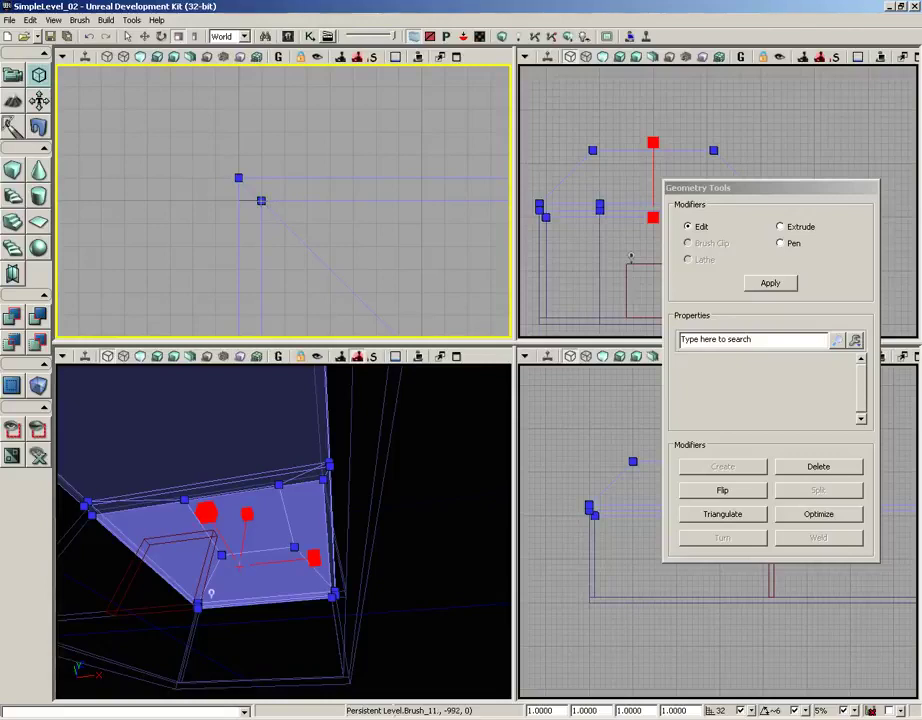
{"action": "scroll", "coordinate": [261, 201], "scroll_direction": "down", "scroll_amount": 9}
{"action": "mouse_move", "coordinate": [340, 212]}
{"action": "left_mouse_down"}
{"action": "mouse_move", "coordinate": [309, 160]}
{"action": "mouse_move", "coordinate": [385, 208]}
{"action": "mouse_move", "coordinate": [254, 90]}
{"action": "left_mouse_up"}
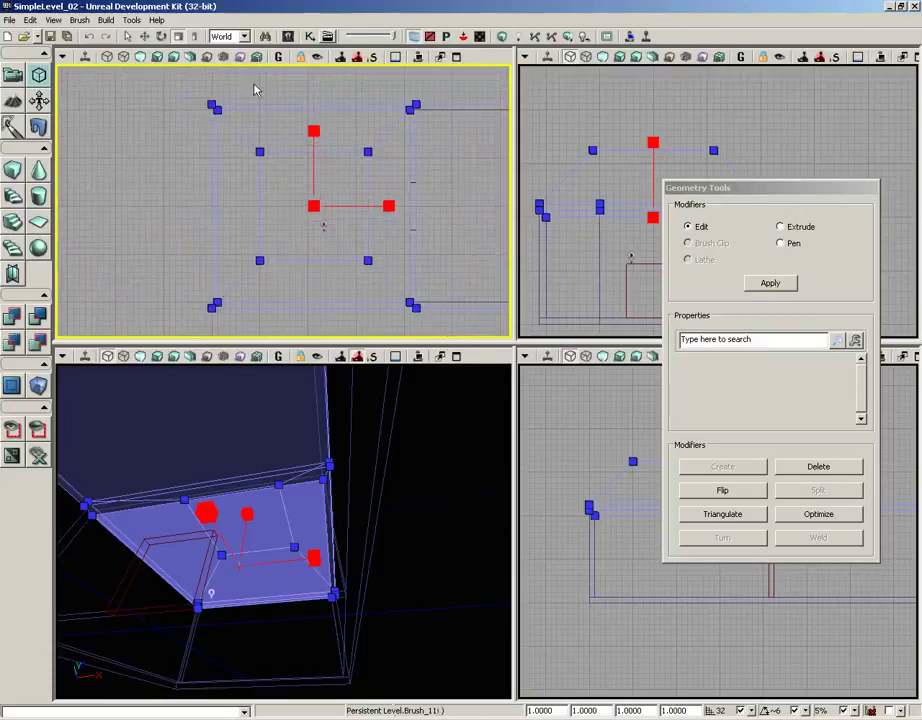
Maximize the top view, select the scaled face's four corner vertices and check their alignment with the inner wall edges
{"action": "left_click", "coordinate": [456, 57]}
{"action": "left_click_drag", "start_coordinate": [430, 263], "coordinate": [266, 240]}
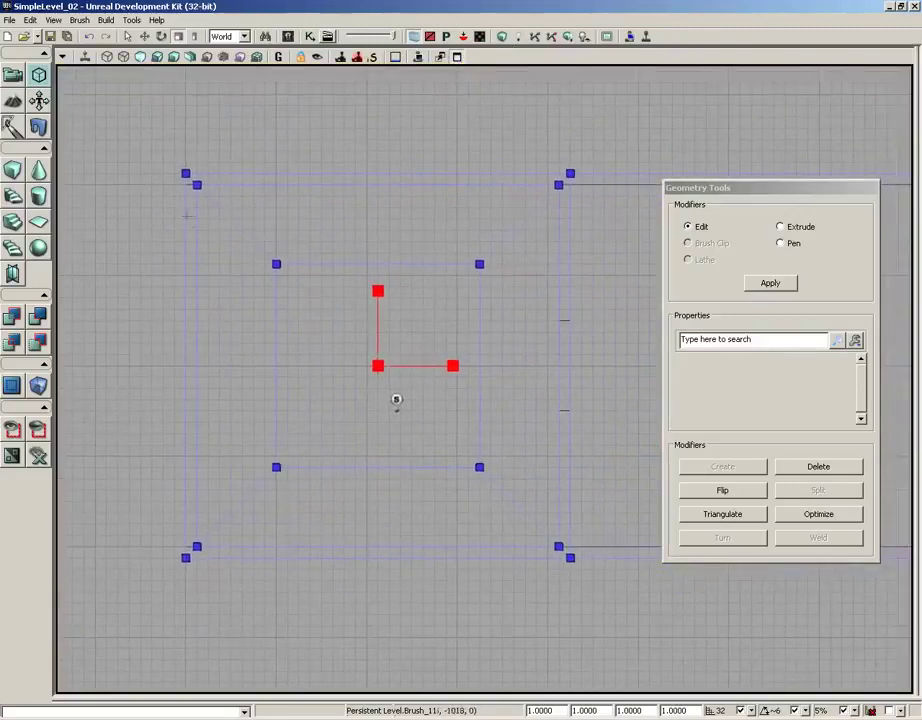
{"action": "left_click", "coordinate": [197, 184]}
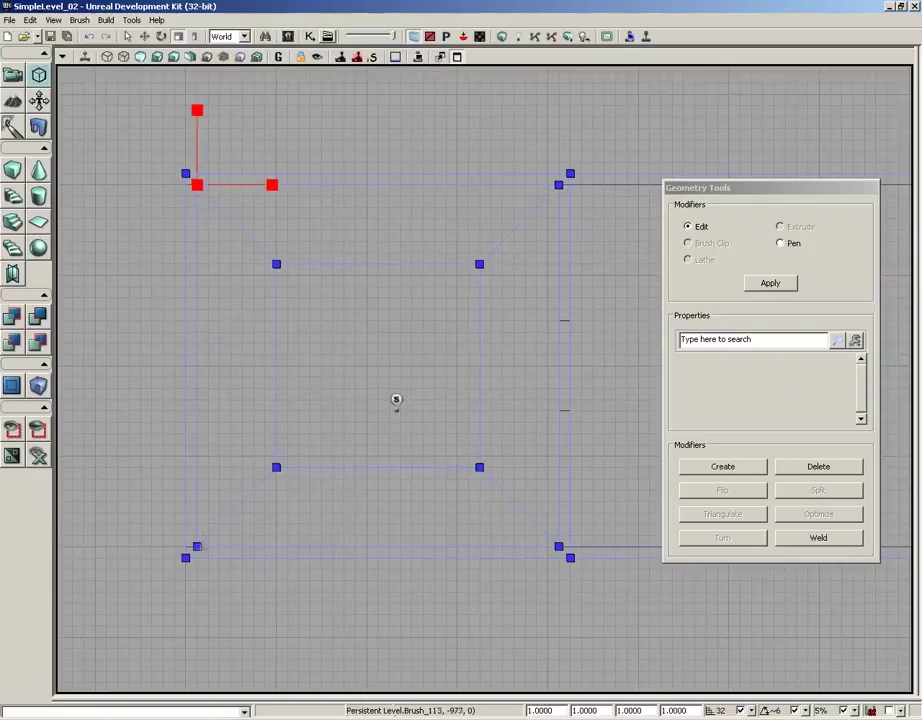
{"action": "left_click", "coordinate": [197, 546], "text": "ctrl"}
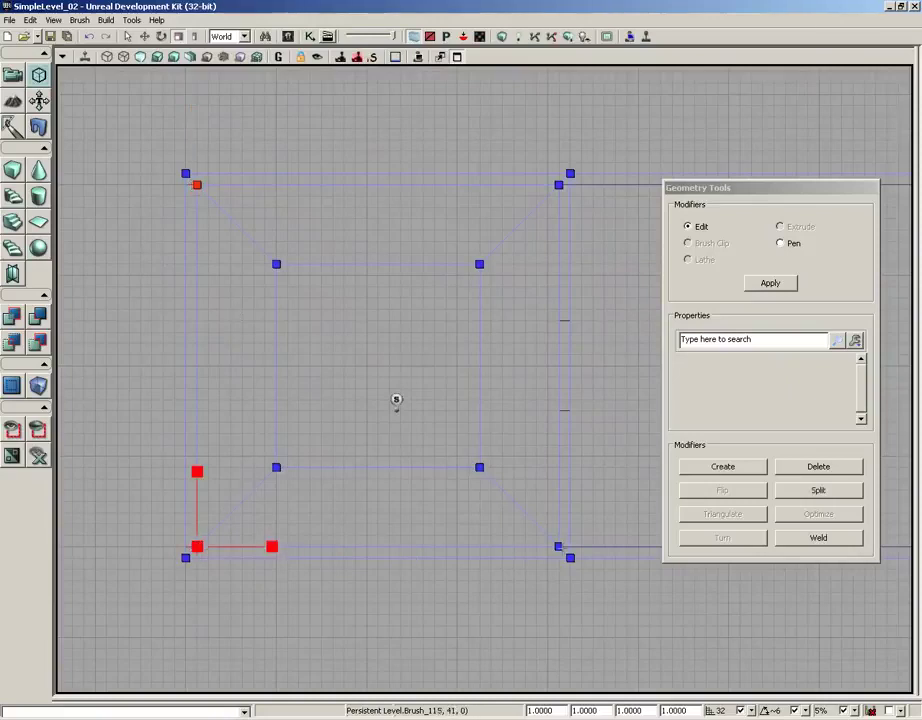
{"action": "left_click", "coordinate": [558, 546], "text": "ctrl"}
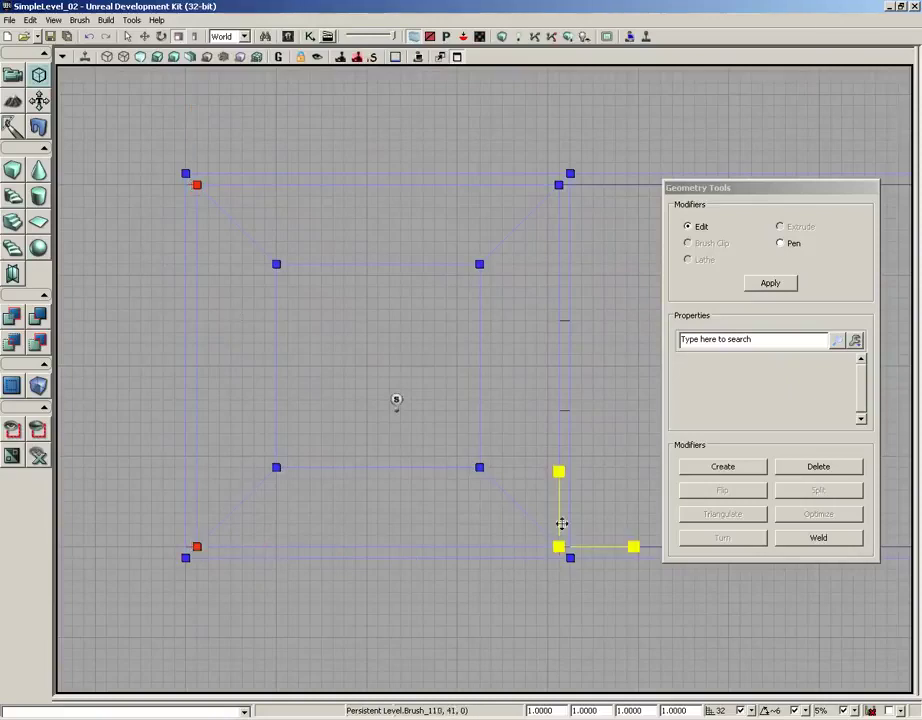
{"action": "left_click", "coordinate": [558, 184], "text": "ctrl"}
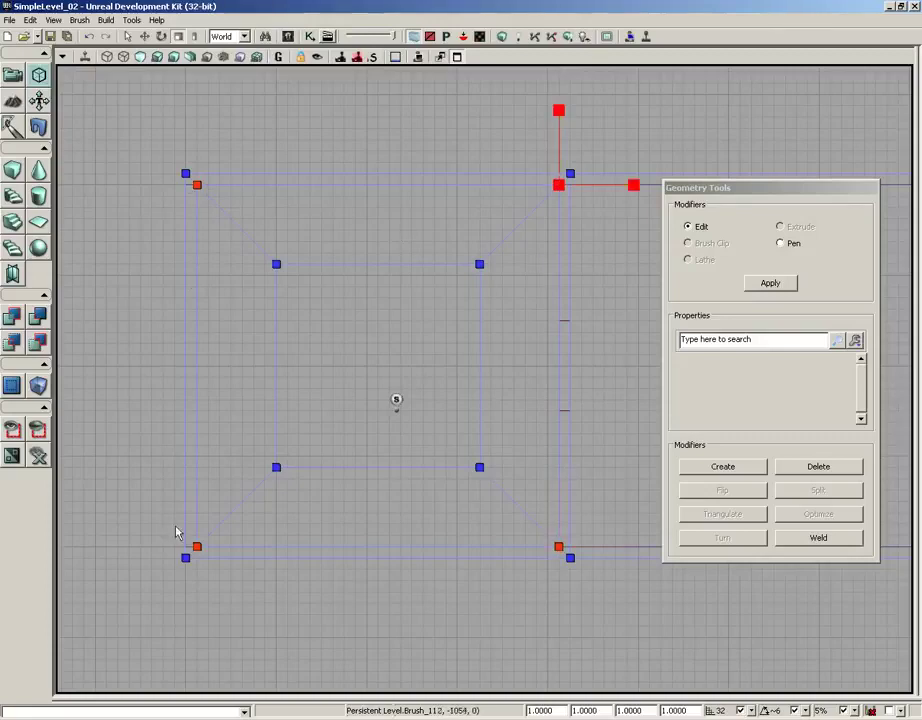
{"action": "left_click_drag", "start_coordinate": [220, 255], "coordinate": [437, 397]}
{"action": "scroll", "coordinate": [338, 286], "scroll_direction": "up", "scroll_amount": 4}
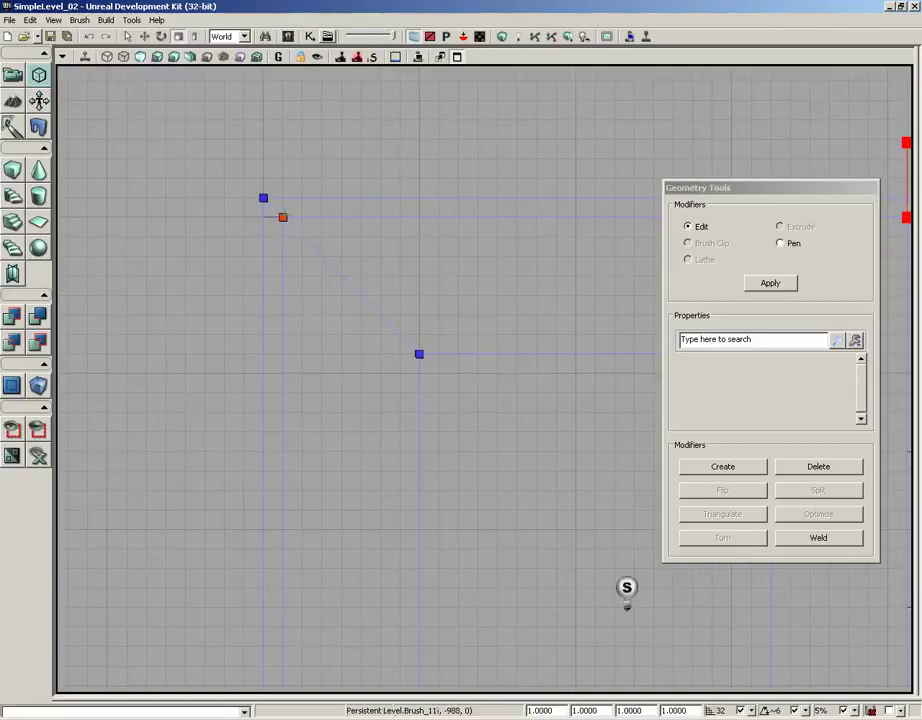
{"action": "scroll", "coordinate": [457, 280], "scroll_direction": "down", "scroll_amount": 4}
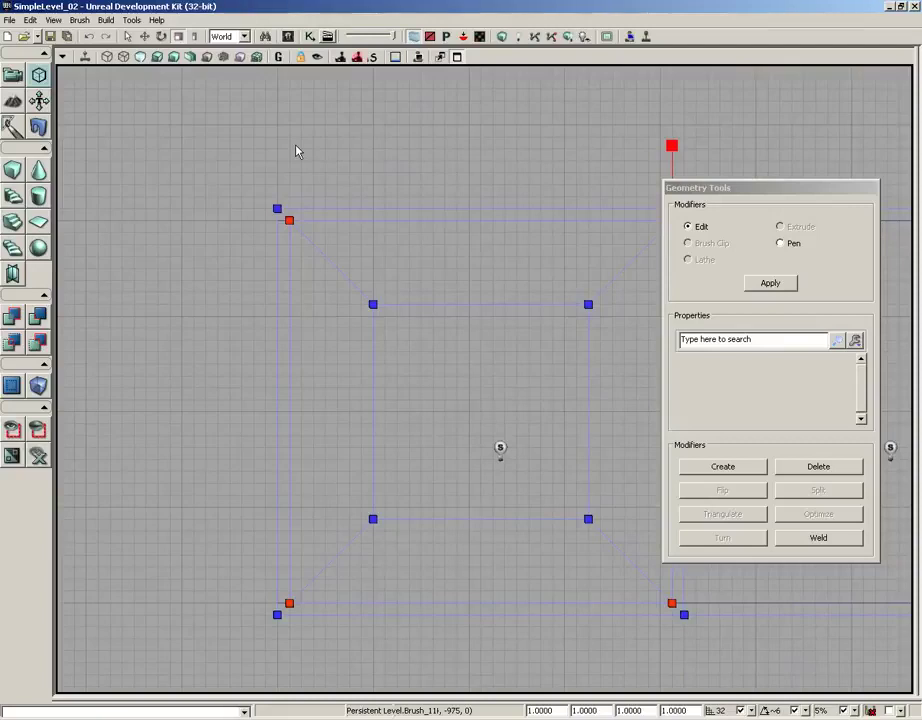
Restore the four viewports, reselect the extruded underside face and scale it inward, between the walls and the raised section's top outline
{"action": "left_click", "coordinate": [457, 56]}
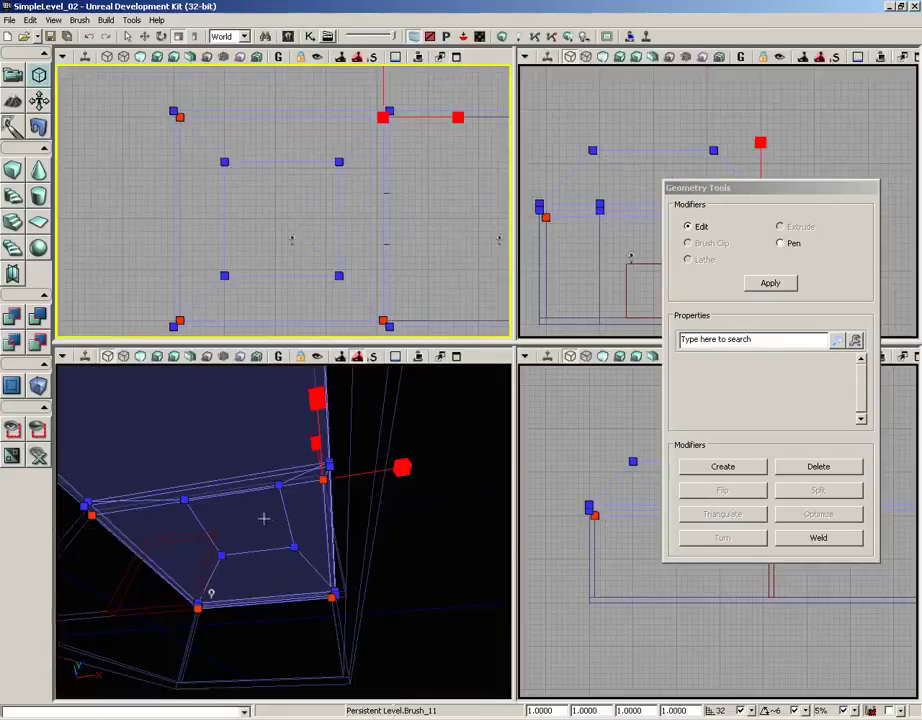
{"action": "left_click", "coordinate": [287, 535]}
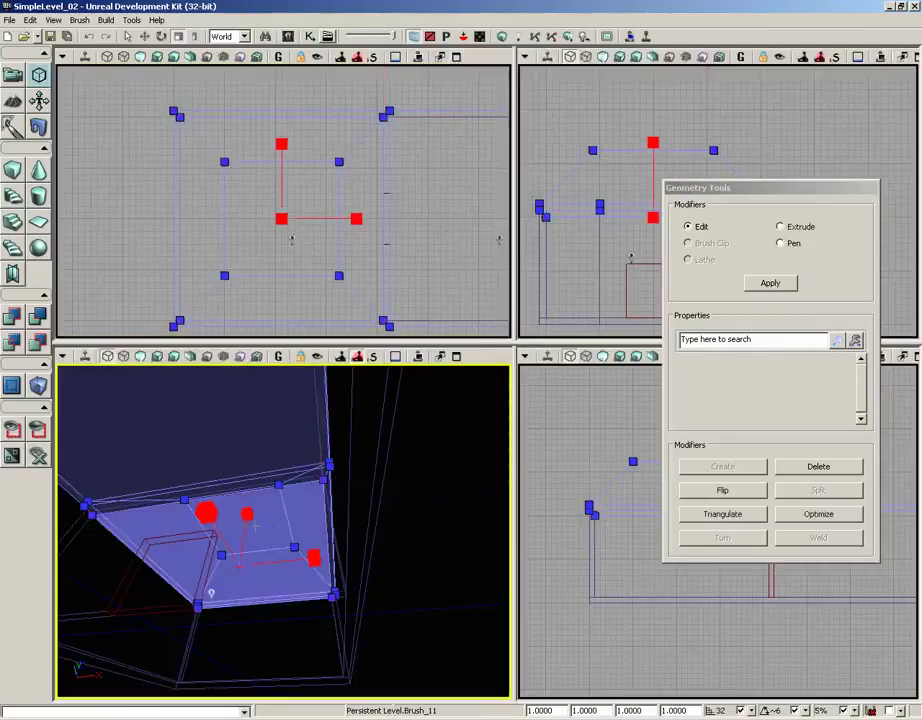
{"action": "mouse_move", "coordinate": [245, 521]}
{"action": "left_mouse_down"}
{"action": "mouse_move", "coordinate": [243, 453]}
{"action": "mouse_move", "coordinate": [221, 438]}
{"action": "left_mouse_up"}
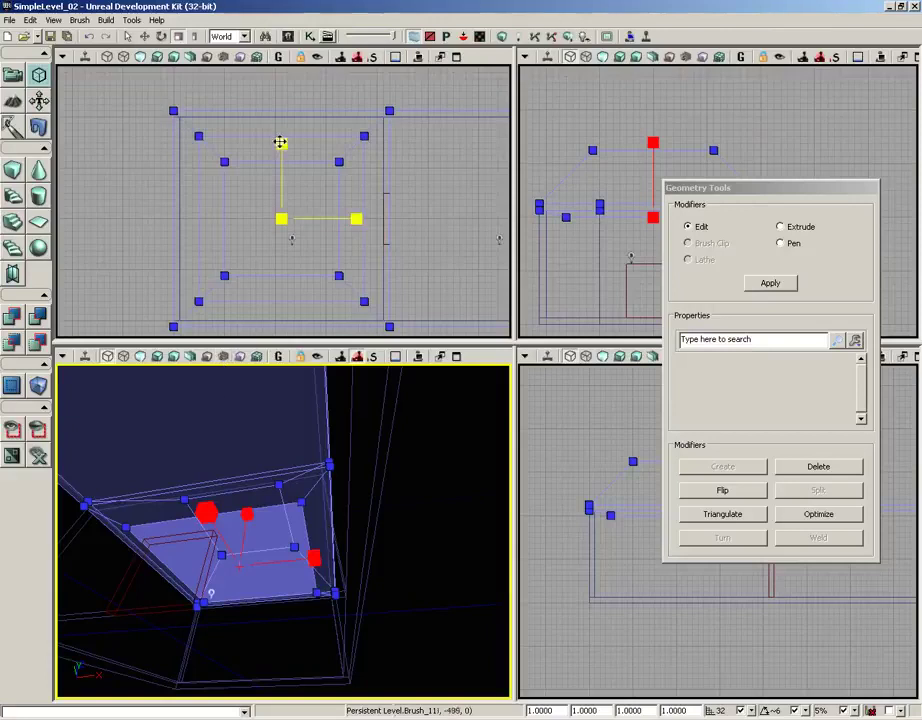
In the maximized top view, move the extruded face's upper-left vertex onto the inner corner of the room's walls
{"action": "left_click", "coordinate": [457, 57]}
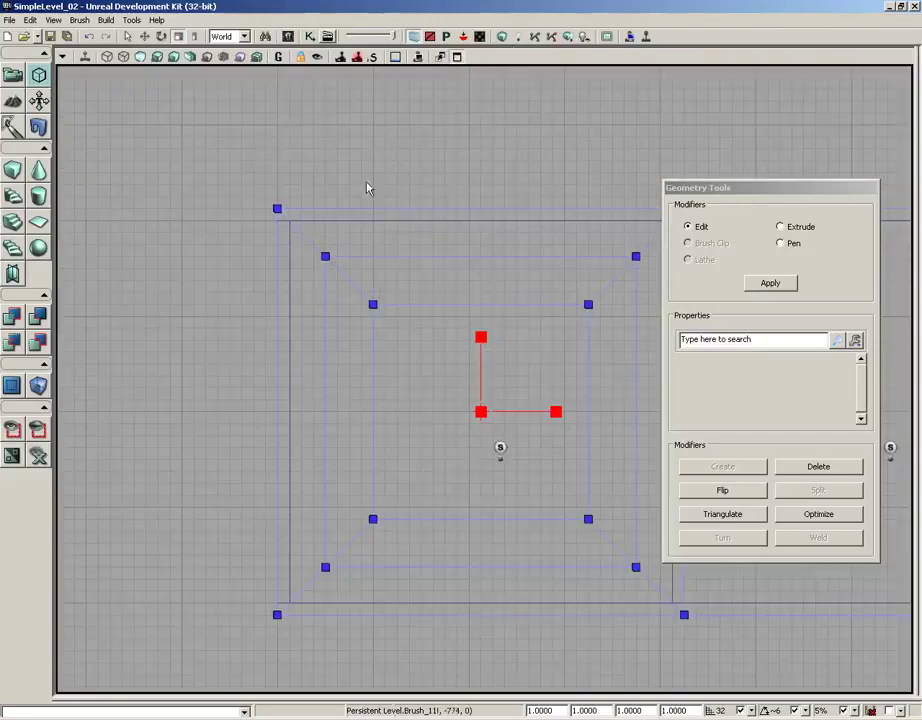
{"action": "left_click", "coordinate": [325, 256]}
{"action": "mouse_move", "coordinate": [342, 329]}
{"action": "left_mouse_down"}
{"action": "mouse_move", "coordinate": [383, 274]}
{"action": "mouse_move", "coordinate": [422, 340]}
{"action": "left_mouse_up"}
{"action": "scroll", "coordinate": [383, 290], "scroll_direction": "up", "scroll_amount": 2}
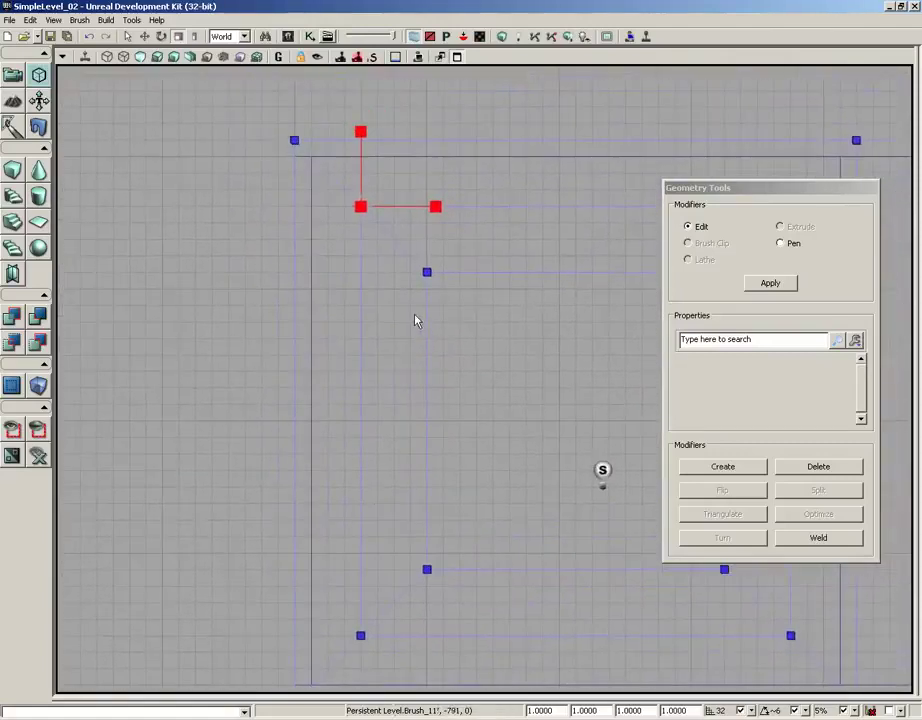
{"action": "key", "text": "space"}
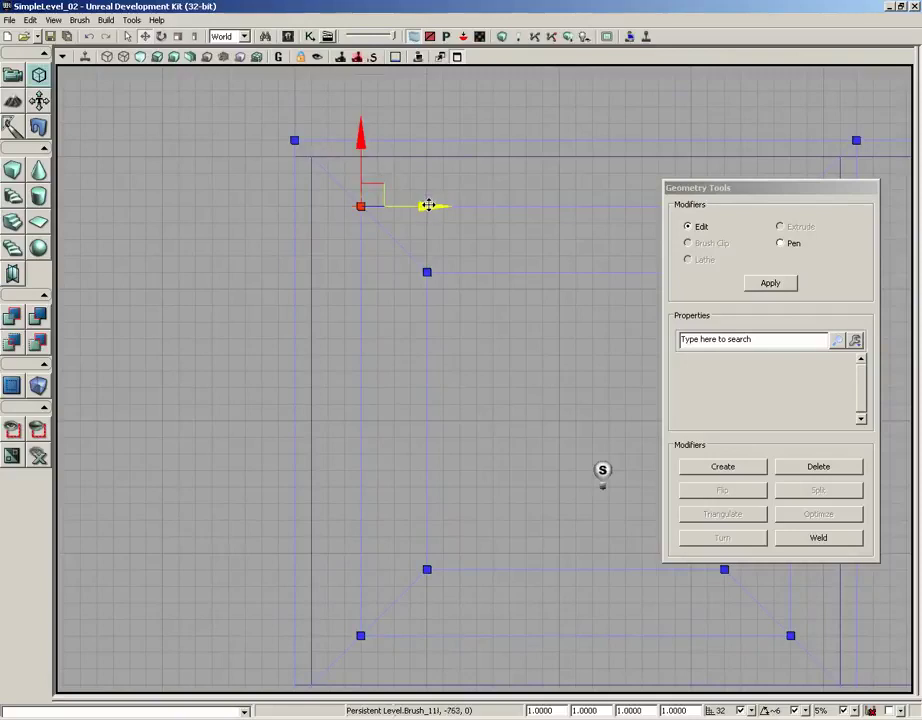
{"action": "left_click_drag", "start_coordinate": [426, 206], "coordinate": [373, 209]}
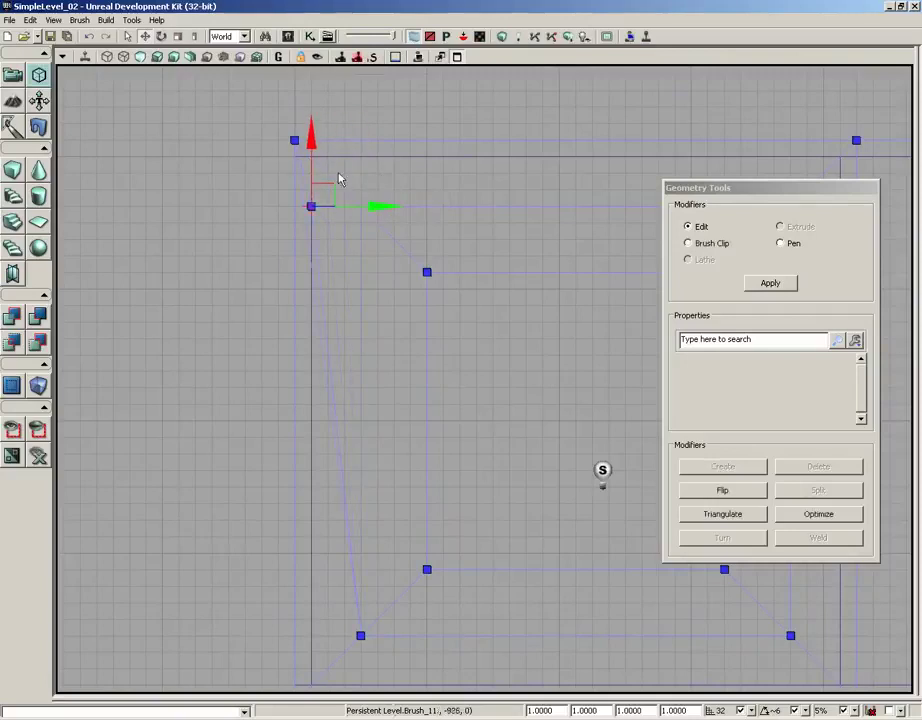
{"action": "mouse_move", "coordinate": [311, 140]}
{"action": "left_mouse_down"}
{"action": "mouse_move", "coordinate": [313, 114]}
{"action": "mouse_move", "coordinate": [313, 165]}
{"action": "mouse_move", "coordinate": [321, 148]}
{"action": "mouse_move", "coordinate": [323, 163]}
{"action": "left_mouse_up"}
{"action": "left_click", "coordinate": [311, 205]}
{"action": "left_click_drag", "start_coordinate": [313, 140], "coordinate": [318, 115]}
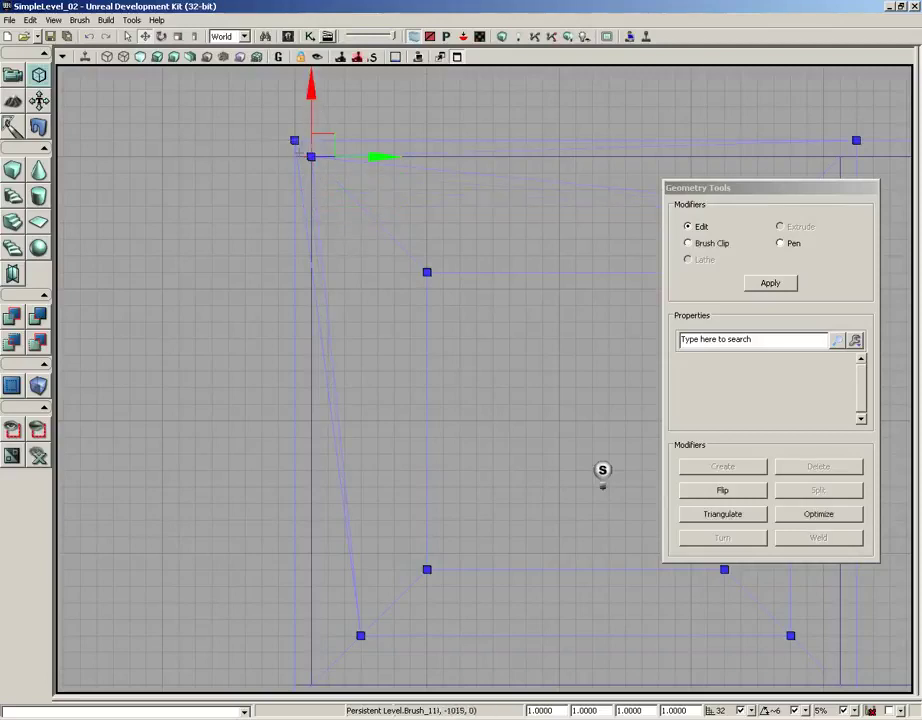
Move the extruded face's upper-right vertex onto the matching inner wall corner in the top view
{"action": "right_click_drag", "start_coordinate": [516, 239], "coordinate": [240, 245]}
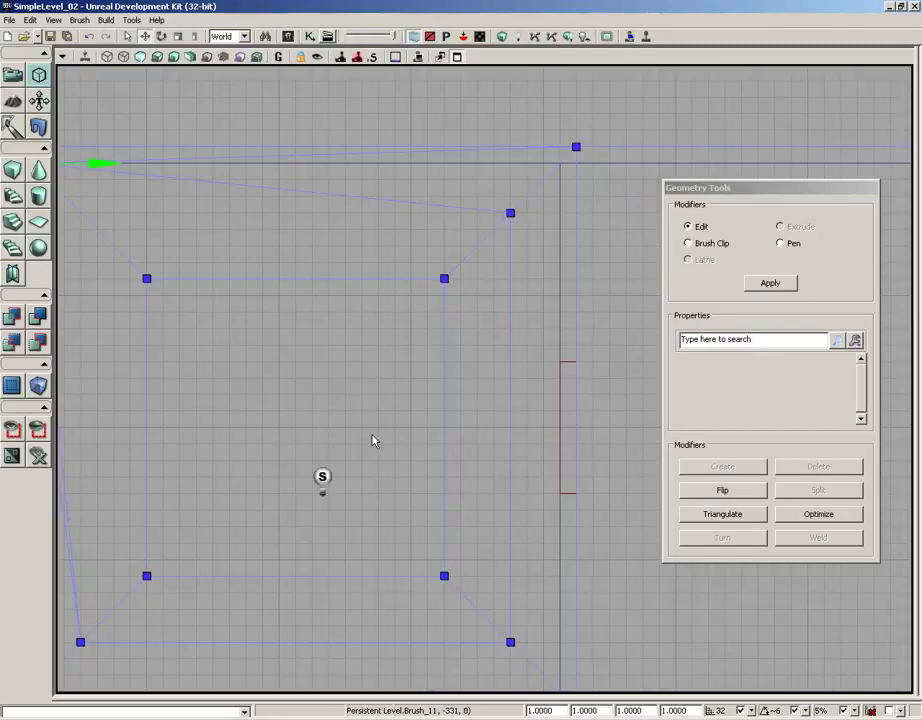
{"action": "left_click_drag", "start_coordinate": [386, 283], "coordinate": [316, 333]}
{"action": "left_click", "coordinate": [369, 293]}
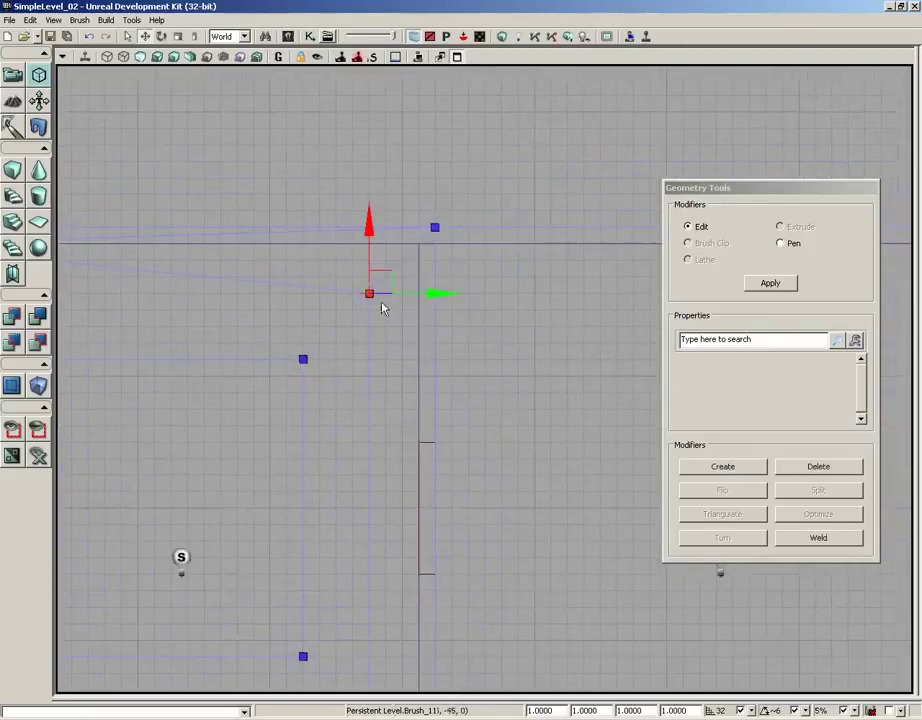
{"action": "left_click_drag", "start_coordinate": [436, 293], "coordinate": [469, 300]}
{"action": "left_click", "coordinate": [448, 308]}
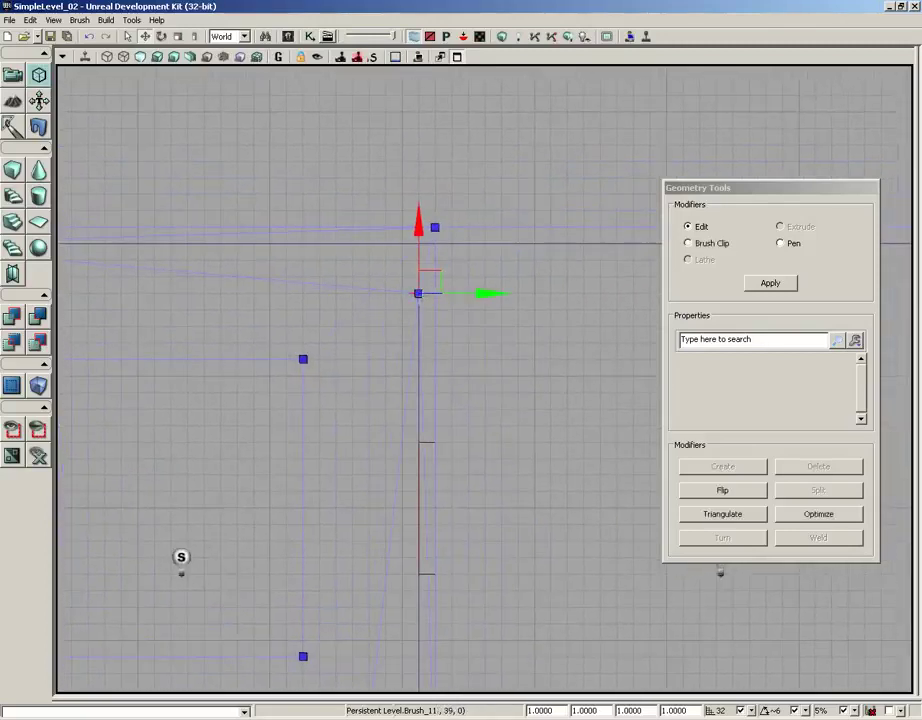
{"action": "left_click", "coordinate": [418, 293]}
{"action": "left_click_drag", "start_coordinate": [418, 226], "coordinate": [421, 197]}
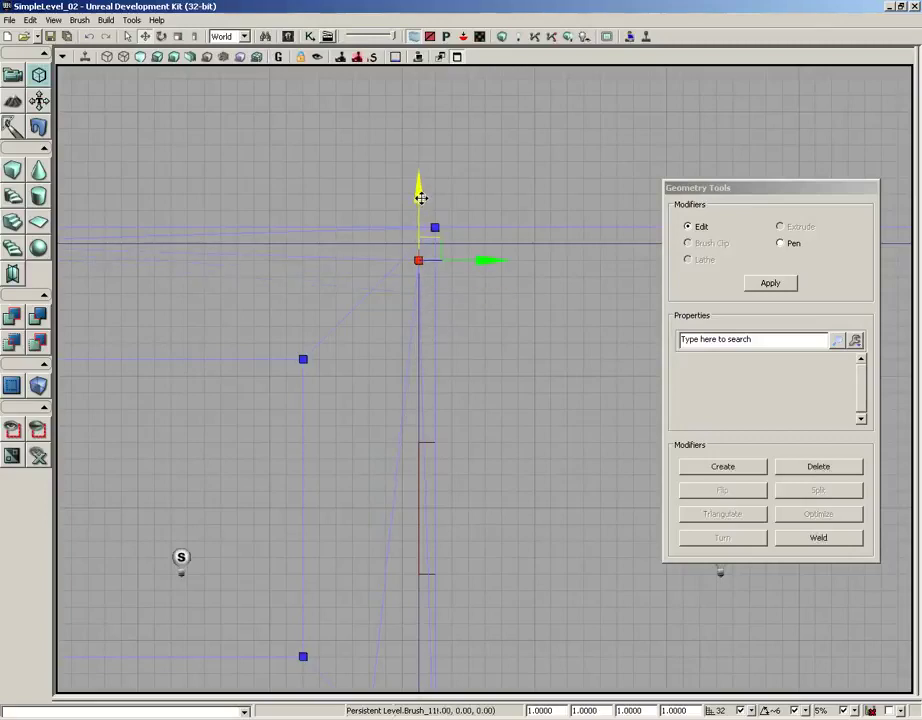
Move the extruded face's lower-right vertex outward onto the inner wall corner in the top view
{"action": "mouse_move", "coordinate": [370, 457]}
{"action": "left_mouse_down"}
{"action": "mouse_move", "coordinate": [363, 329]}
{"action": "mouse_move", "coordinate": [385, 208]}
{"action": "left_mouse_up"}
{"action": "left_click", "coordinate": [323, 352]}
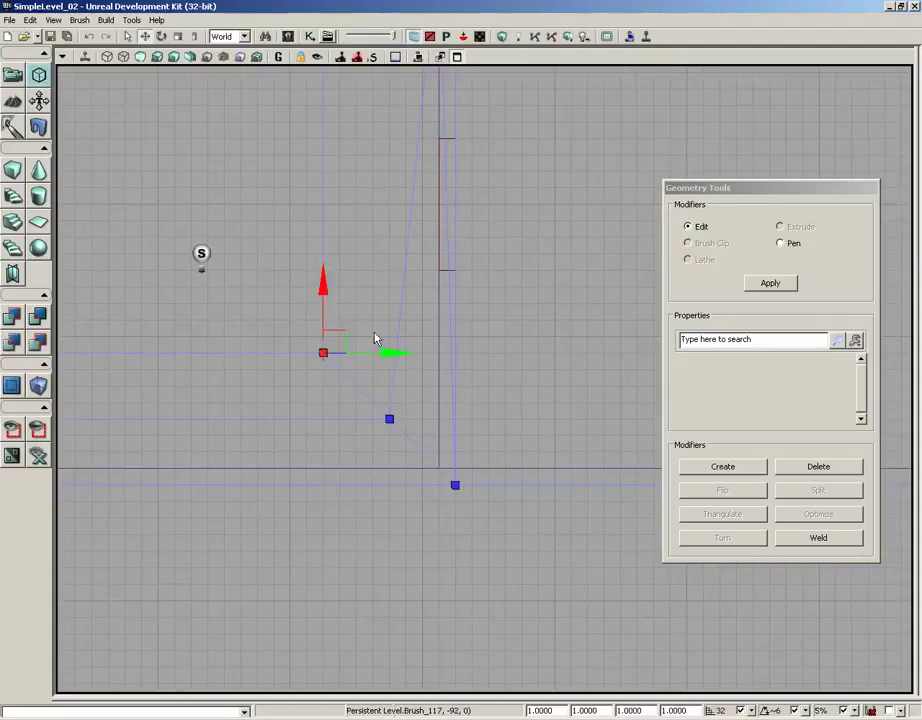
{"action": "left_click_drag", "start_coordinate": [378, 350], "coordinate": [378, 317]}
{"action": "left_click", "coordinate": [388, 385]}
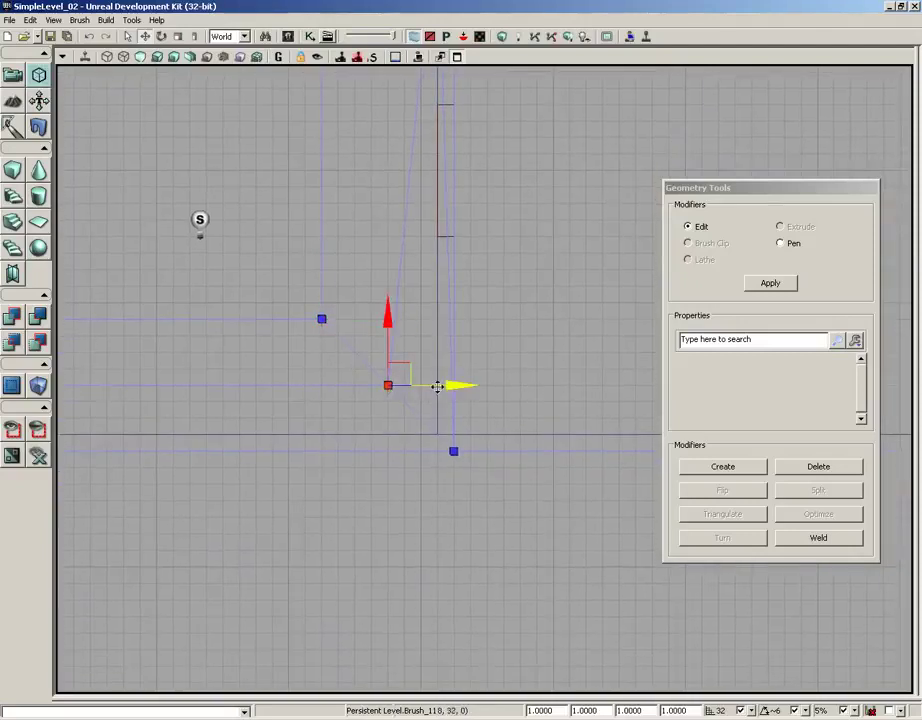
{"action": "left_click_drag", "start_coordinate": [437, 386], "coordinate": [486, 395]}
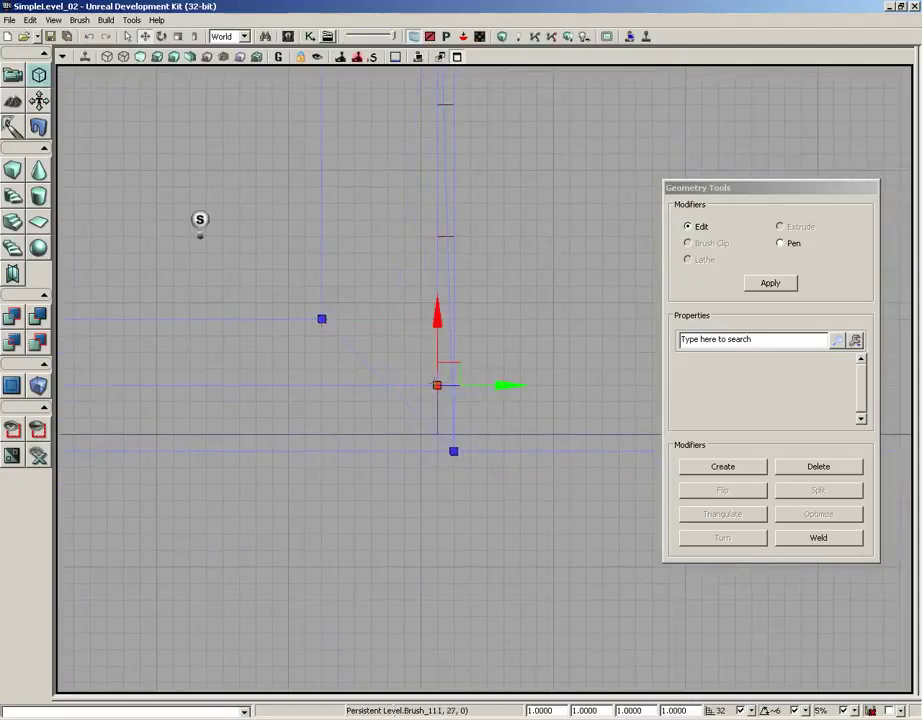
{"action": "left_click_drag", "start_coordinate": [436, 315], "coordinate": [440, 370]}
Move the extruded face's lower-left vertex diagonally onto the last inner wall corner in the top view
{"action": "left_click_drag", "start_coordinate": [255, 418], "coordinate": [640, 403]}
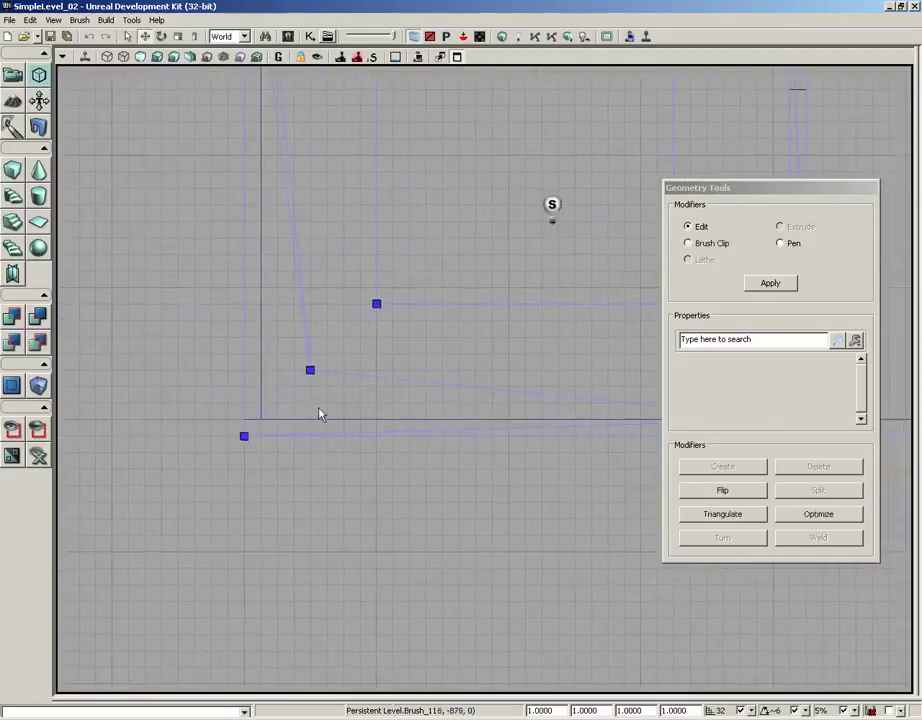
{"action": "left_click_drag", "start_coordinate": [319, 414], "coordinate": [404, 354]}
{"action": "left_click", "coordinate": [393, 349]}
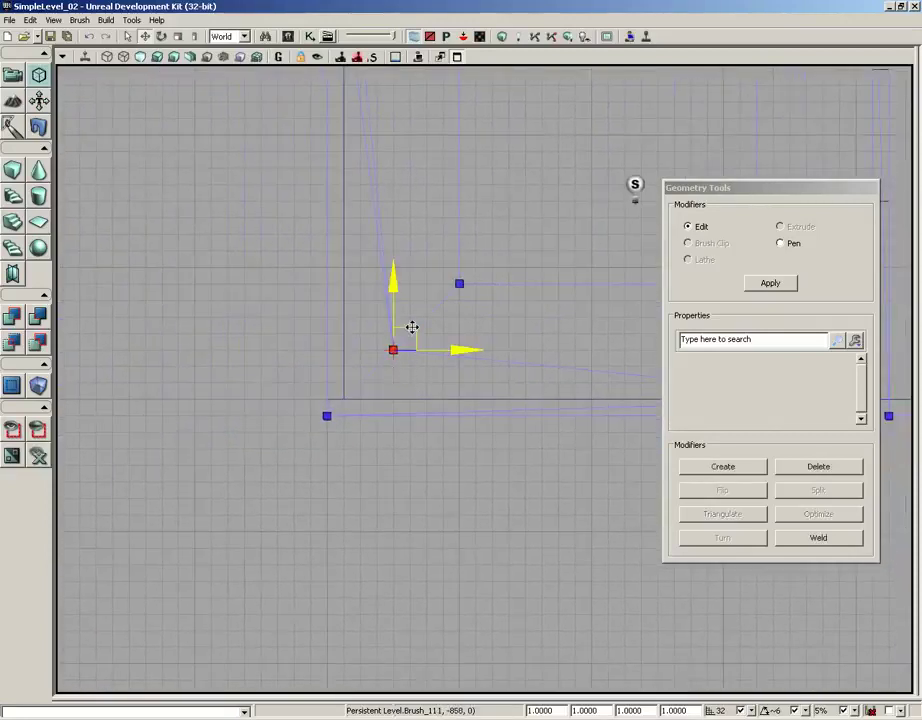
{"action": "left_click_drag", "start_coordinate": [415, 327], "coordinate": [375, 385]}
{"action": "left_click_drag", "start_coordinate": [410, 245], "coordinate": [297, 485]}
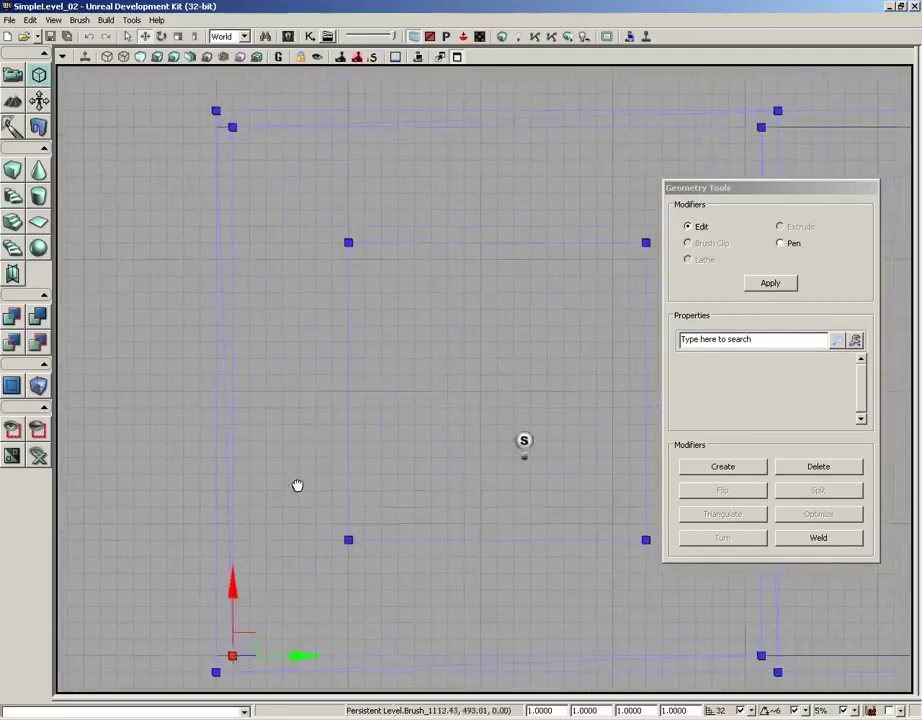
{"action": "scroll", "coordinate": [295, 465], "scroll_direction": "down", "scroll_amount": 2}
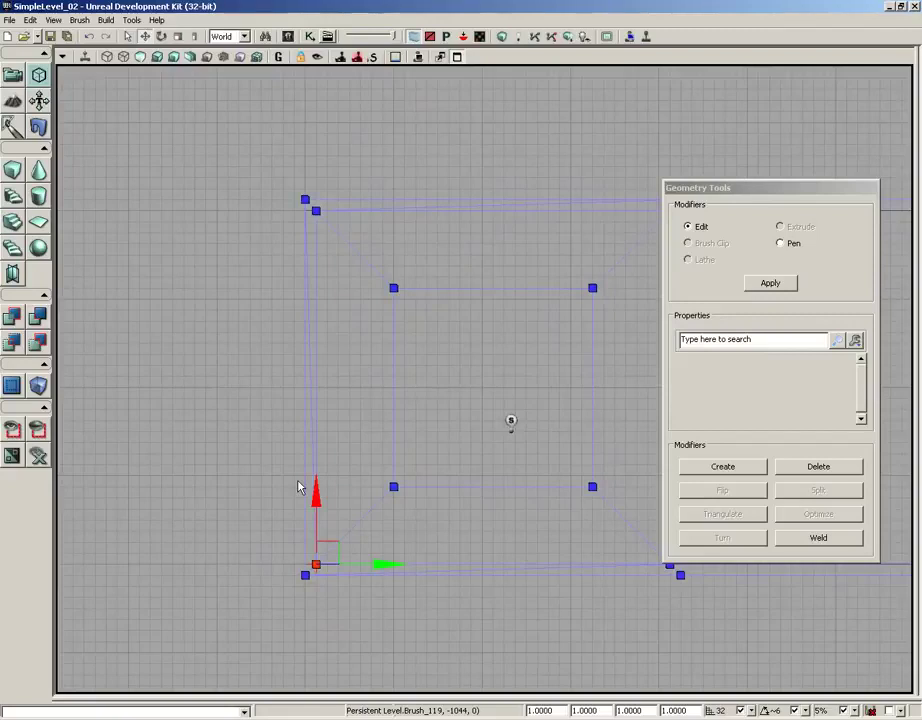
In a maximized side view, select the extruded face's four corner vertices and raise them level with the underside of the ceiling slab
{"action": "left_click", "coordinate": [457, 57]}
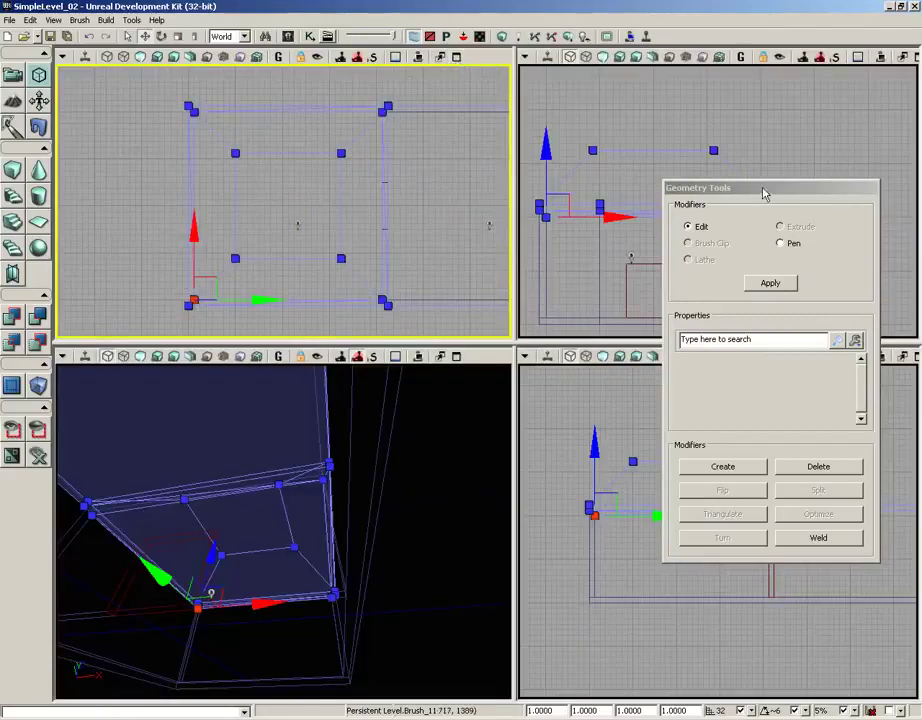
{"action": "left_click_drag", "start_coordinate": [706, 193], "coordinate": [483, 133]}
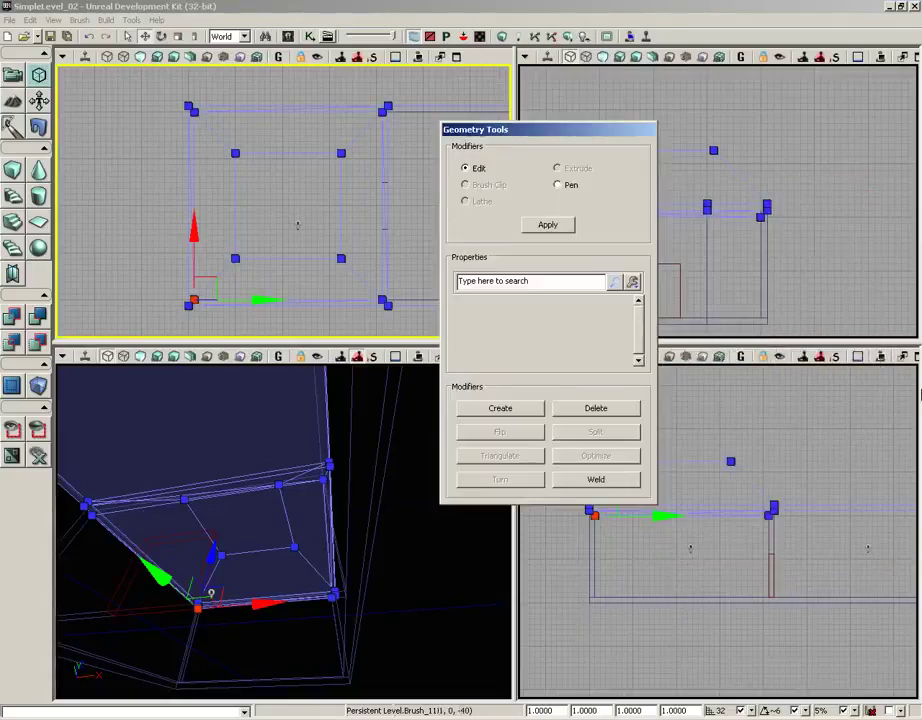
{"action": "left_click", "coordinate": [916, 358]}
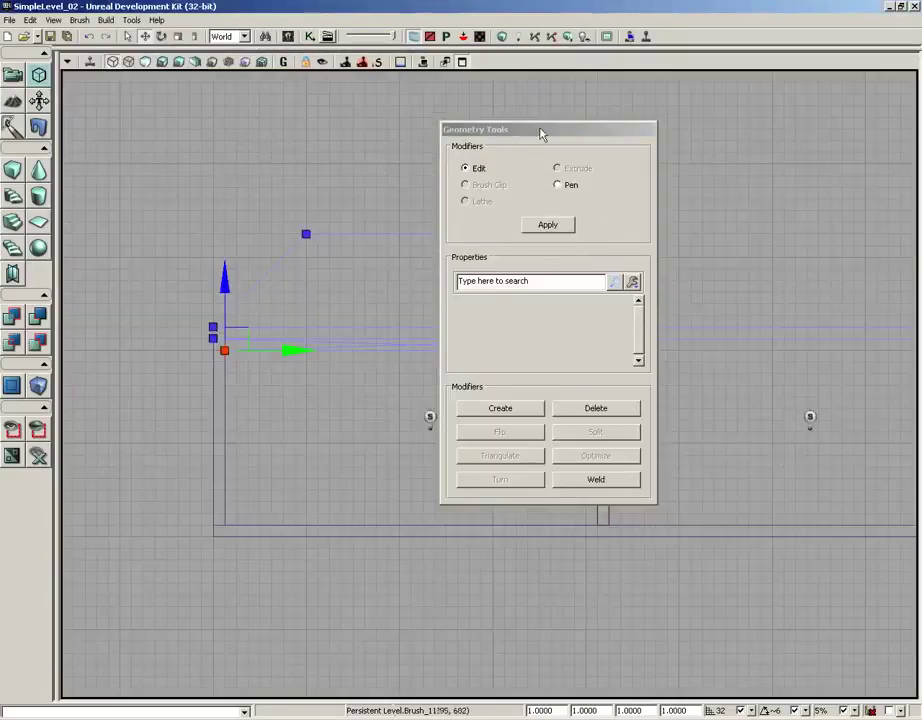
{"action": "left_click_drag", "start_coordinate": [541, 134], "coordinate": [749, 218]}
{"action": "scroll", "coordinate": [452, 428], "scroll_direction": "down", "scroll_amount": 3}
{"action": "right_click_drag", "start_coordinate": [450, 412], "coordinate": [642, 422]}
{"action": "scroll", "coordinate": [352, 422], "scroll_direction": "up", "scroll_amount": 6}
{"action": "left_click_drag", "start_coordinate": [642, 422], "coordinate": [745, 416]}
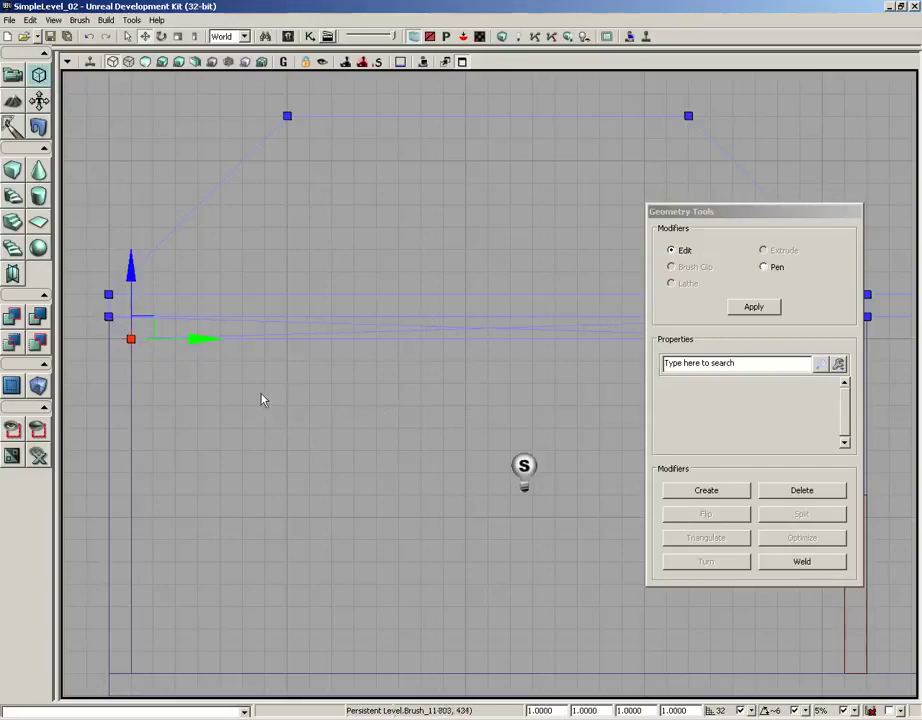
{"action": "scroll", "coordinate": [350, 380], "scroll_direction": "down", "scroll_amount": 10}
{"action": "left_click_drag", "start_coordinate": [374, 416], "coordinate": [307, 427]}
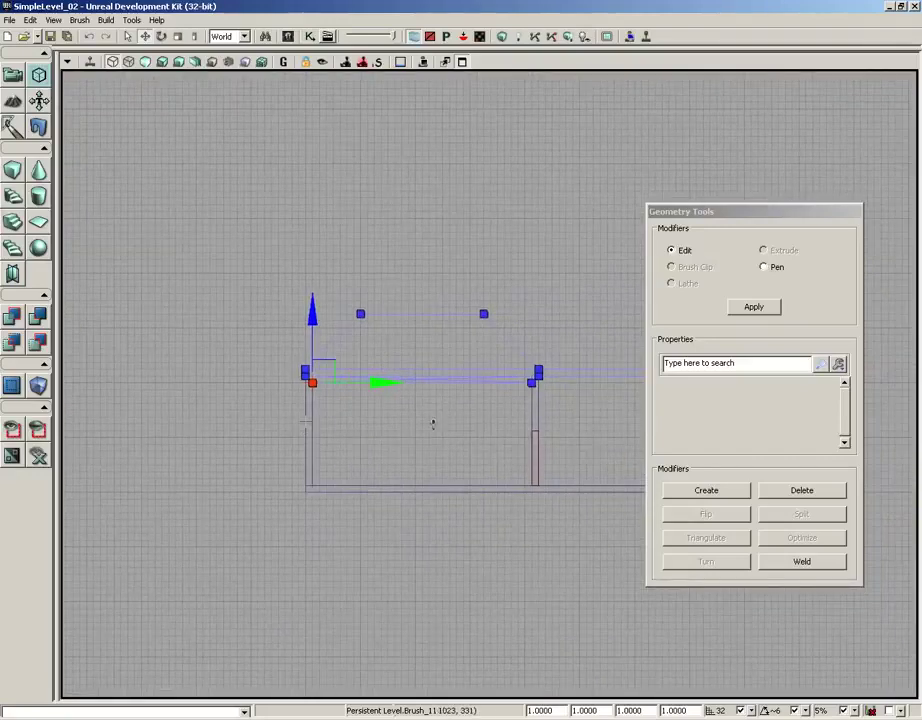
{"action": "mouse_move", "coordinate": [239, 436]}
{"action": "left_mouse_down", "text": "ctrl+alt"}
{"action": "mouse_move", "coordinate": [465, 434]}
{"action": "mouse_move", "coordinate": [530, 389]}
{"action": "left_mouse_up", "text": "ctrl+alt"}
{"action": "scroll", "coordinate": [250, 450], "scroll_direction": "up", "scroll_amount": 2}
{"action": "scroll", "coordinate": [248, 474], "scroll_direction": "up", "scroll_amount": 1}
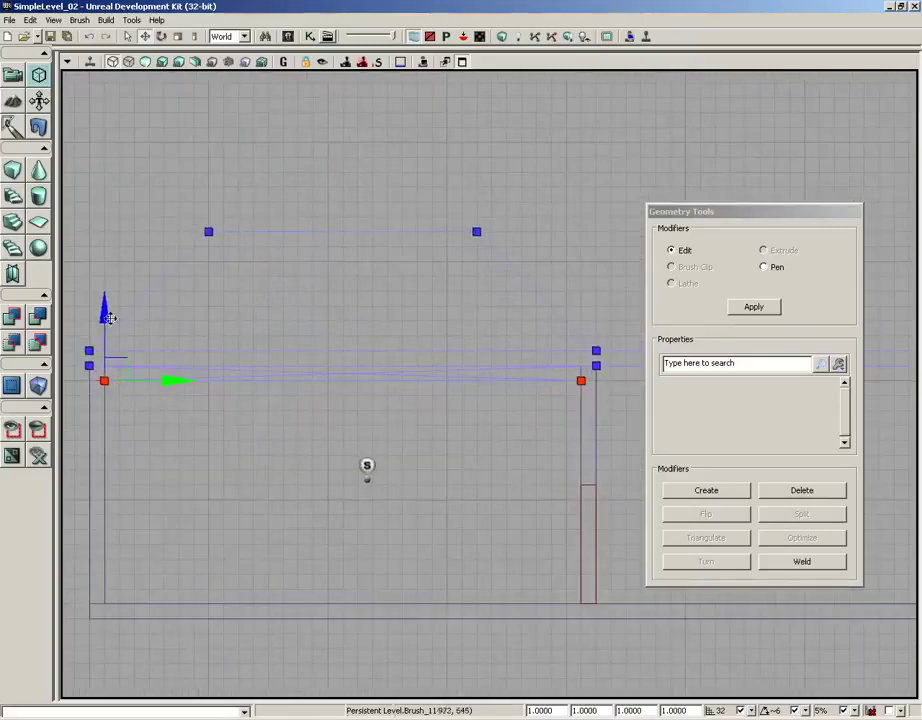
{"action": "left_click_drag", "start_coordinate": [106, 312], "coordinate": [108, 304]}
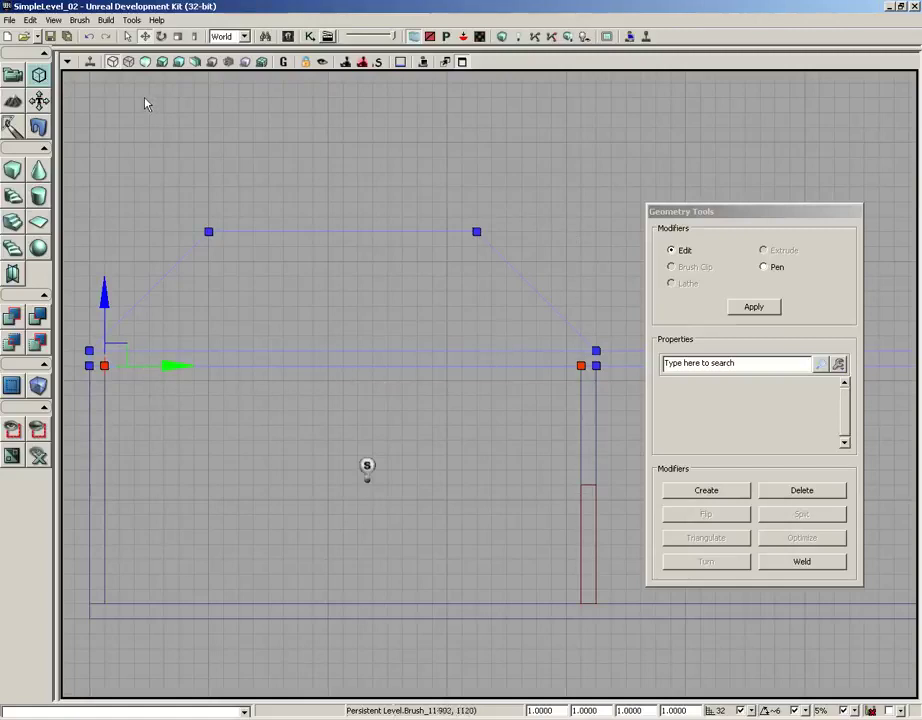
Maximize the perspective view, select the ceiling's underside face and examine how it fits between the walls
{"action": "left_click", "coordinate": [462, 62]}
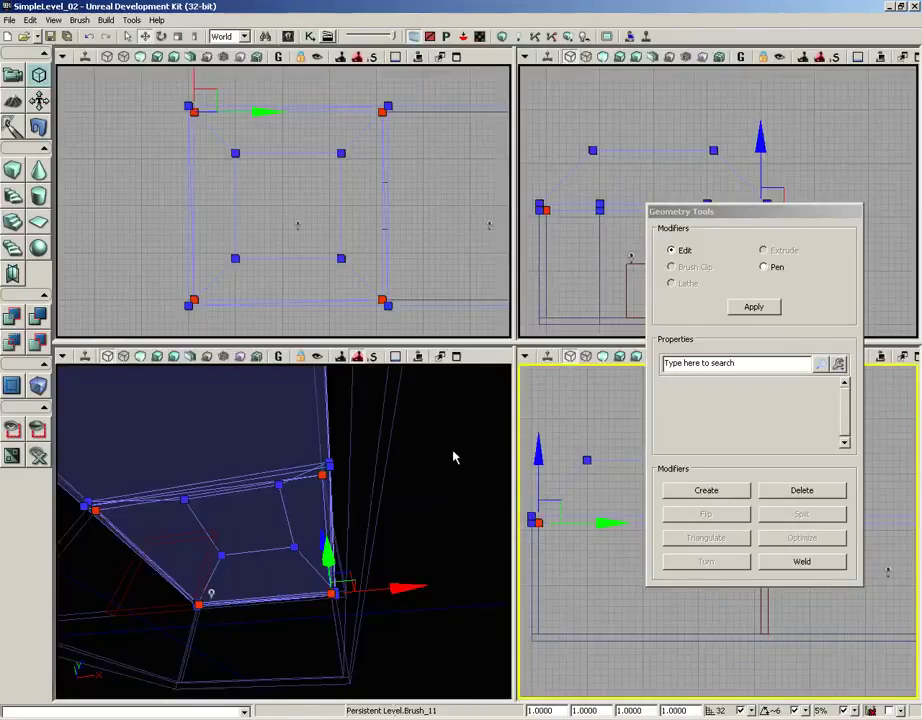
{"action": "left_click_drag", "start_coordinate": [422, 512], "coordinate": [350, 364]}
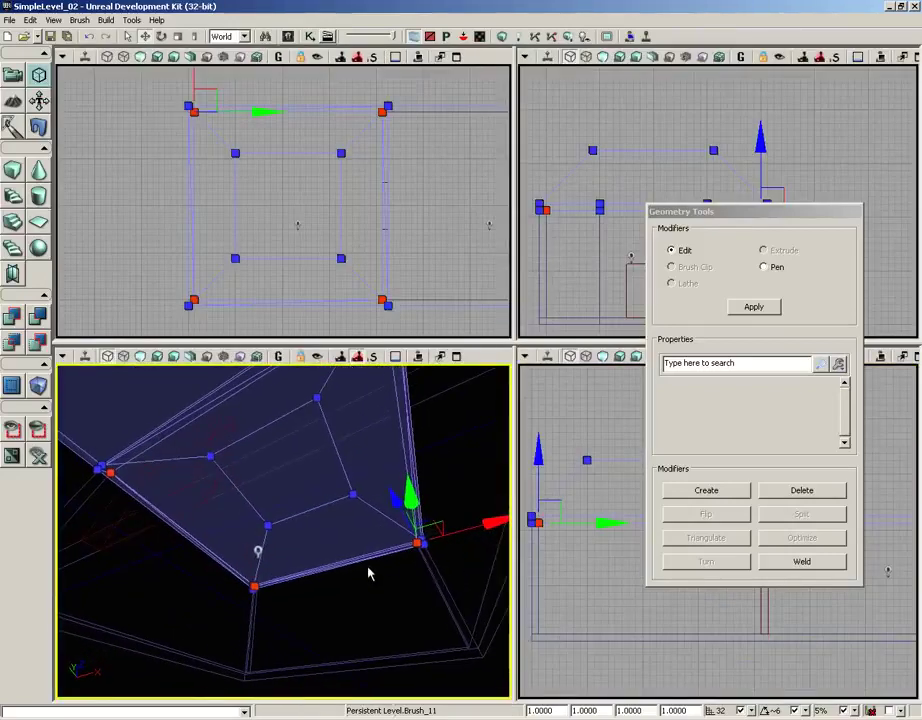
{"action": "left_click_drag", "start_coordinate": [368, 572], "coordinate": [453, 442]}
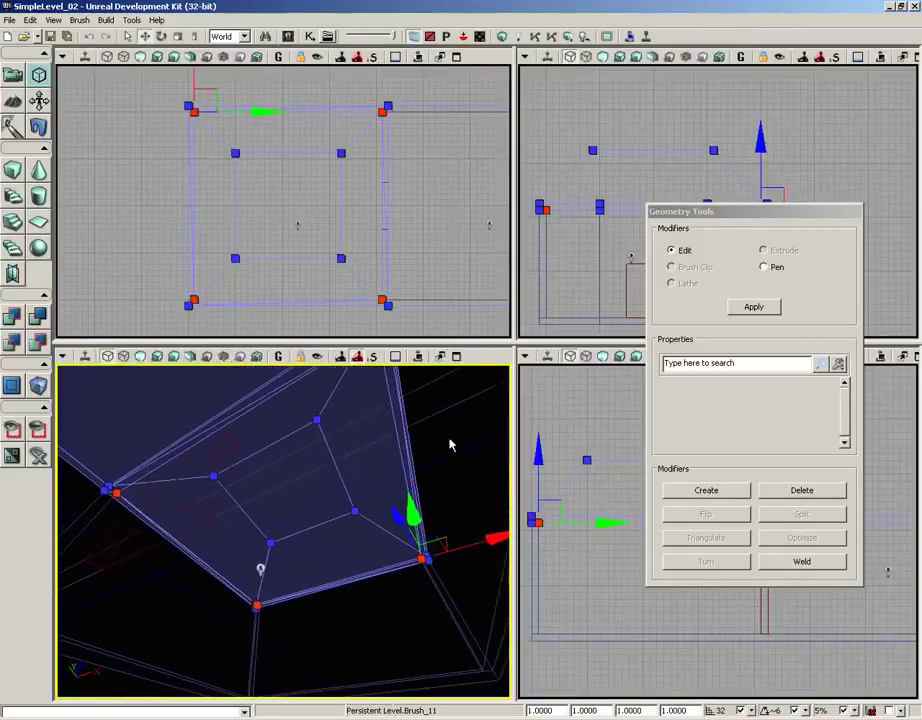
{"action": "left_click", "coordinate": [456, 358]}
{"action": "mouse_move", "coordinate": [355, 545]}
{"action": "left_mouse_down"}
{"action": "mouse_move", "coordinate": [428, 549]}
{"action": "mouse_move", "coordinate": [461, 628]}
{"action": "mouse_move", "coordinate": [350, 508]}
{"action": "left_mouse_up"}
{"action": "left_click", "coordinate": [371, 407]}
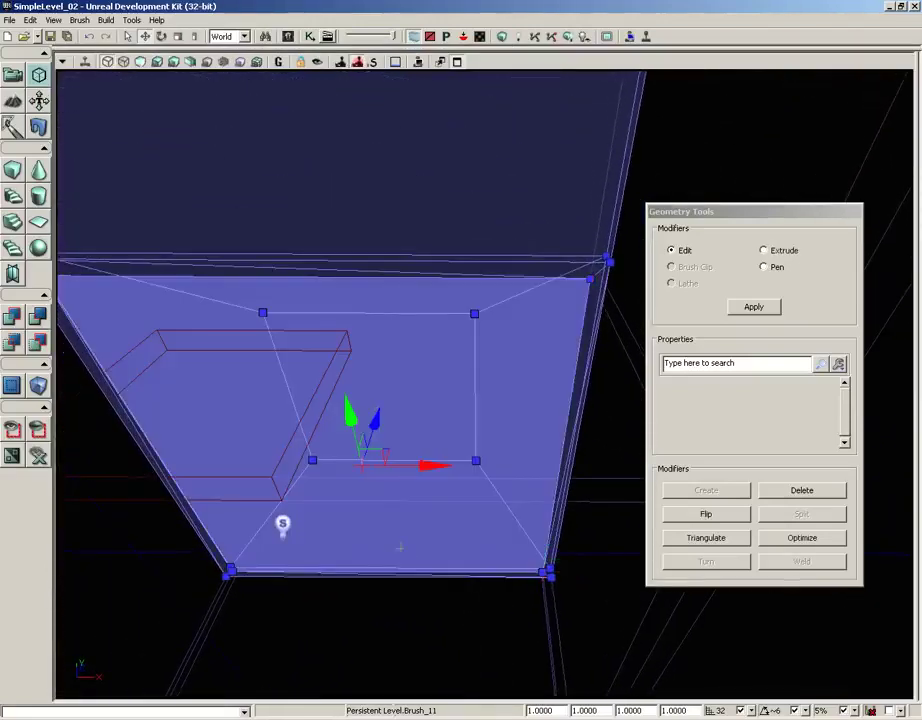
{"action": "middle_click_drag", "start_coordinate": [408, 608], "coordinate": [508, 607]}
{"action": "mouse_move", "coordinate": [508, 607]}
{"action": "left_mouse_down"}
{"action": "mouse_move", "coordinate": [393, 595]}
{"action": "mouse_move", "coordinate": [403, 600]}
{"action": "mouse_move", "coordinate": [399, 697]}
{"action": "mouse_move", "coordinate": [406, 608]}
{"action": "left_mouse_up"}
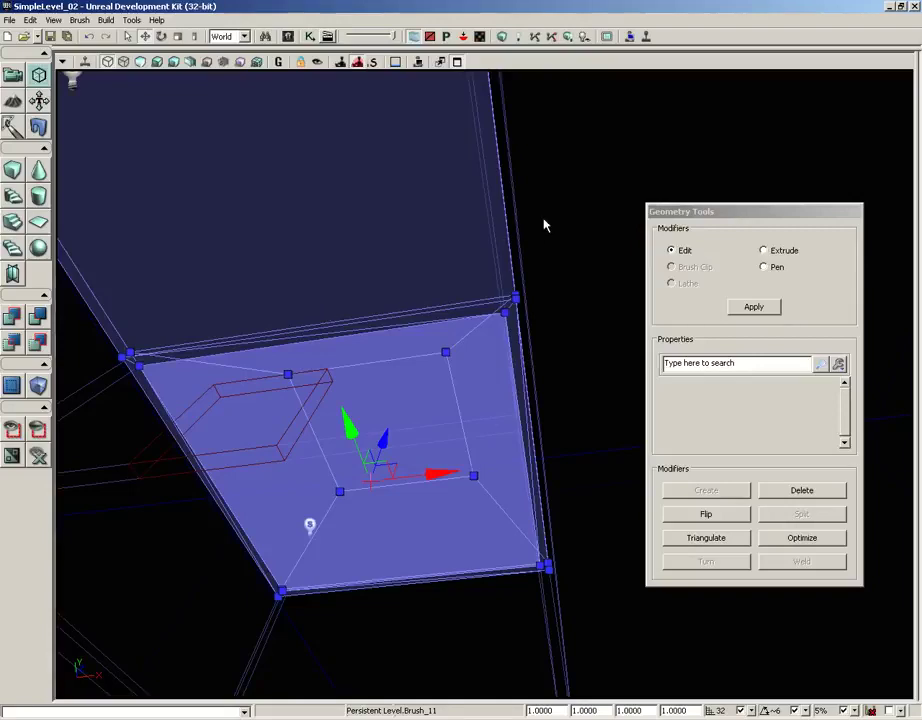
Deselect the underside face and optimize the ceiling brush's geometry
{"action": "mouse_move", "coordinate": [547, 224]}
{"action": "middle_mouse_down"}
{"action": "mouse_move", "coordinate": [566, 88]}
{"action": "mouse_move", "coordinate": [560, 237]}
{"action": "middle_mouse_up"}
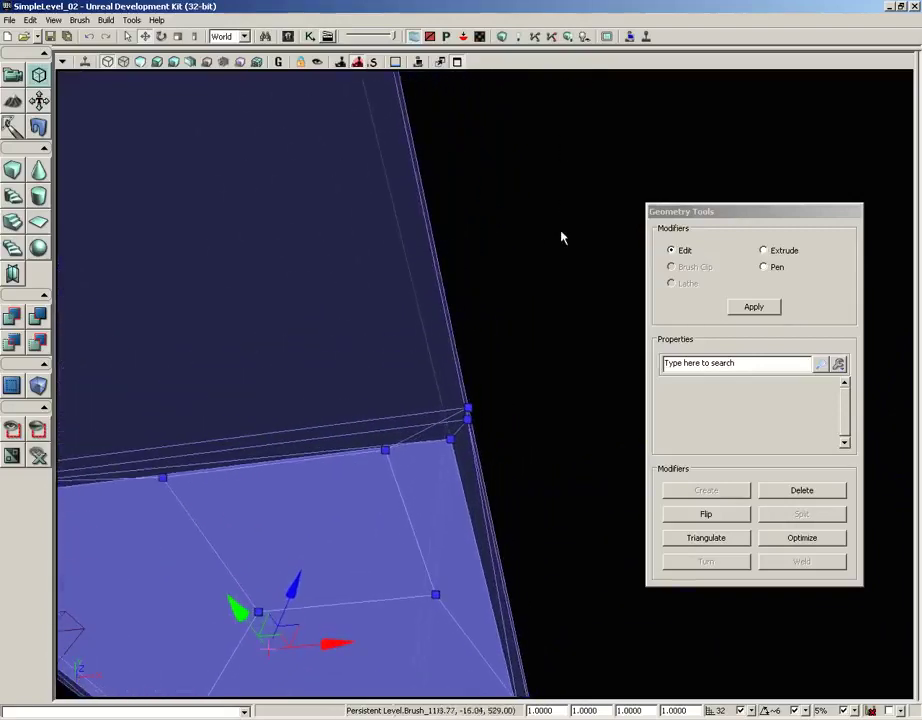
{"action": "mouse_move", "coordinate": [560, 237]}
{"action": "right_mouse_down"}
{"action": "mouse_move", "coordinate": [543, 288]}
{"action": "mouse_move", "coordinate": [545, 233]}
{"action": "right_mouse_up"}
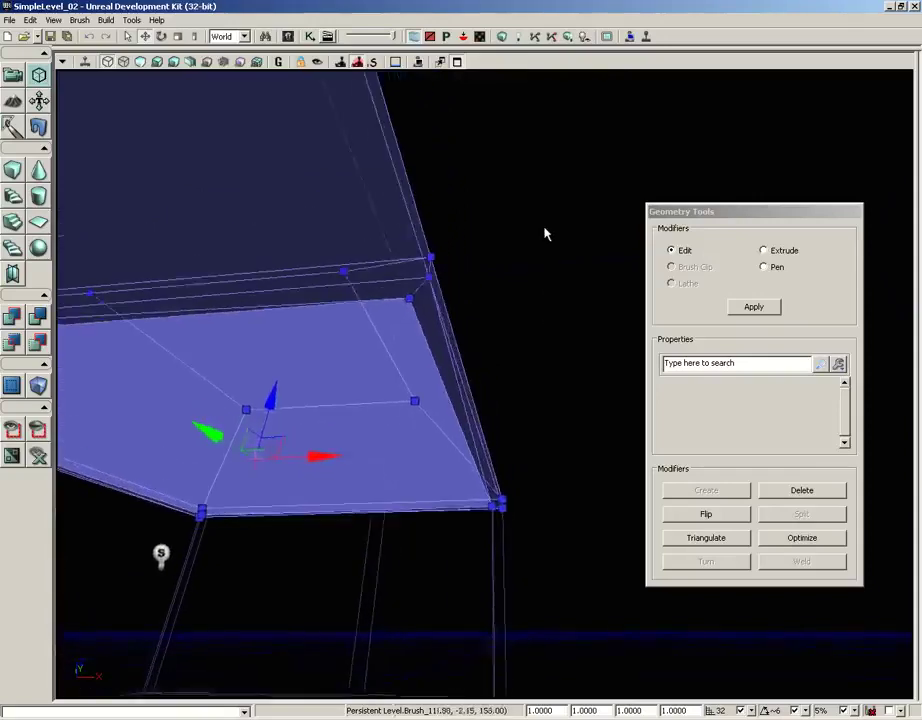
{"action": "left_click_drag", "start_coordinate": [545, 234], "coordinate": [542, 249]}
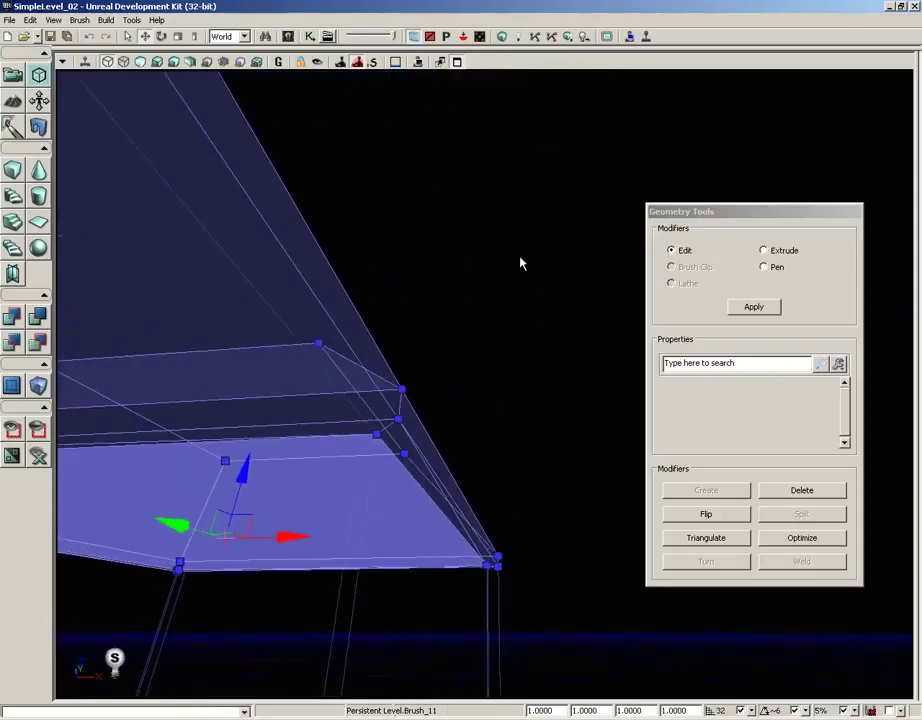
{"action": "left_click", "coordinate": [520, 263]}
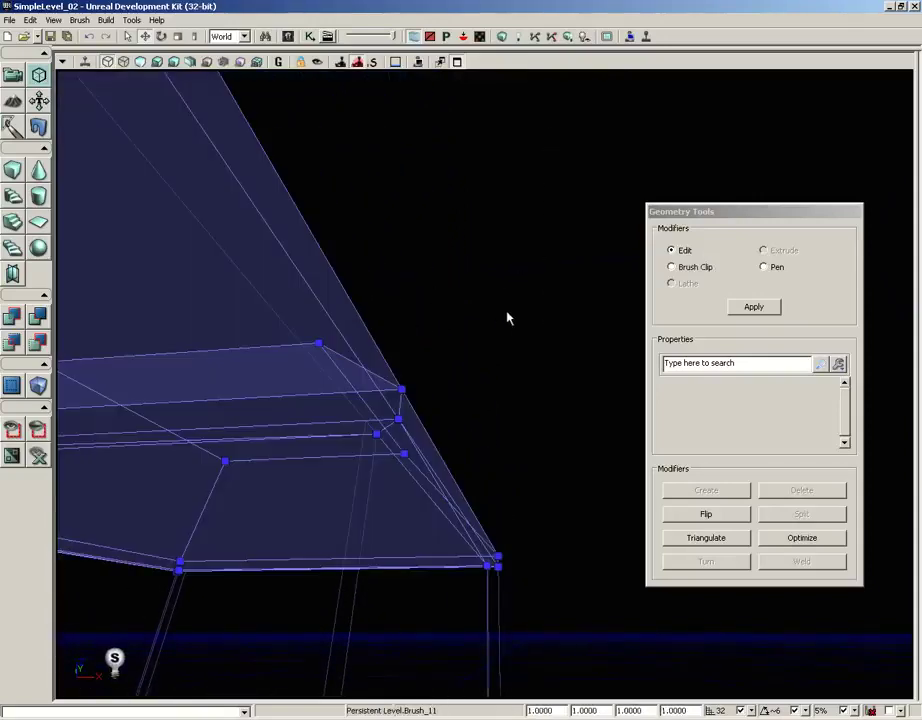
{"action": "left_click", "coordinate": [787, 541]}
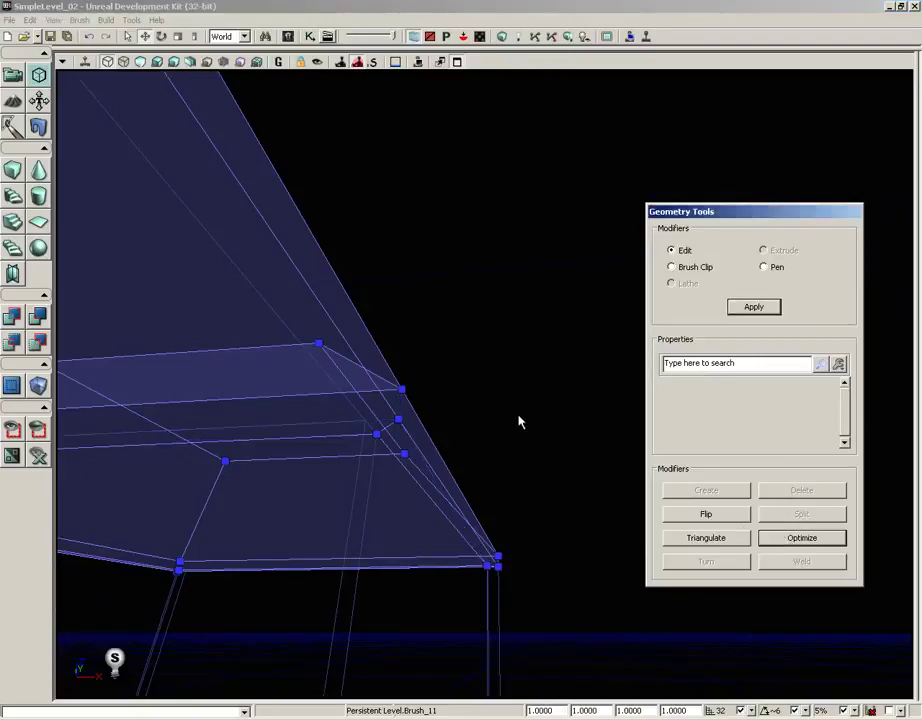
Move the whole ceiling brush horizontally along its green axis, out of alignment with the room's walls
{"action": "right_click_drag", "start_coordinate": [520, 422], "coordinate": [517, 362]}
{"action": "middle_click_drag", "start_coordinate": [517, 362], "coordinate": [480, 492]}
{"action": "right_click_drag", "start_coordinate": [480, 492], "coordinate": [355, 488]}
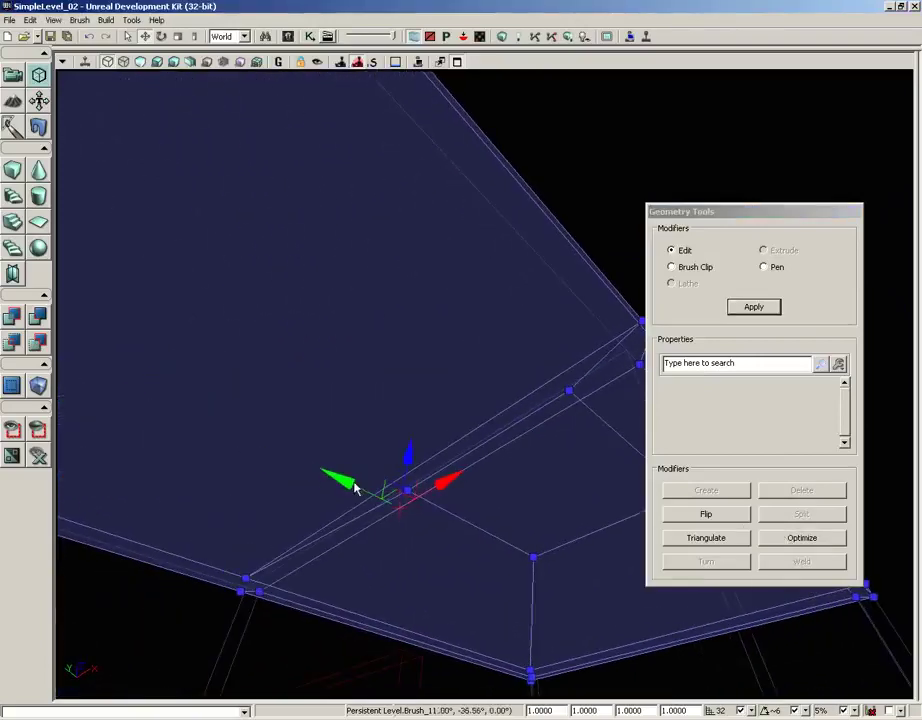
{"action": "mouse_move", "coordinate": [355, 488]}
{"action": "left_mouse_down"}
{"action": "mouse_move", "coordinate": [547, 479]}
{"action": "mouse_move", "coordinate": [482, 479]}
{"action": "left_mouse_up"}
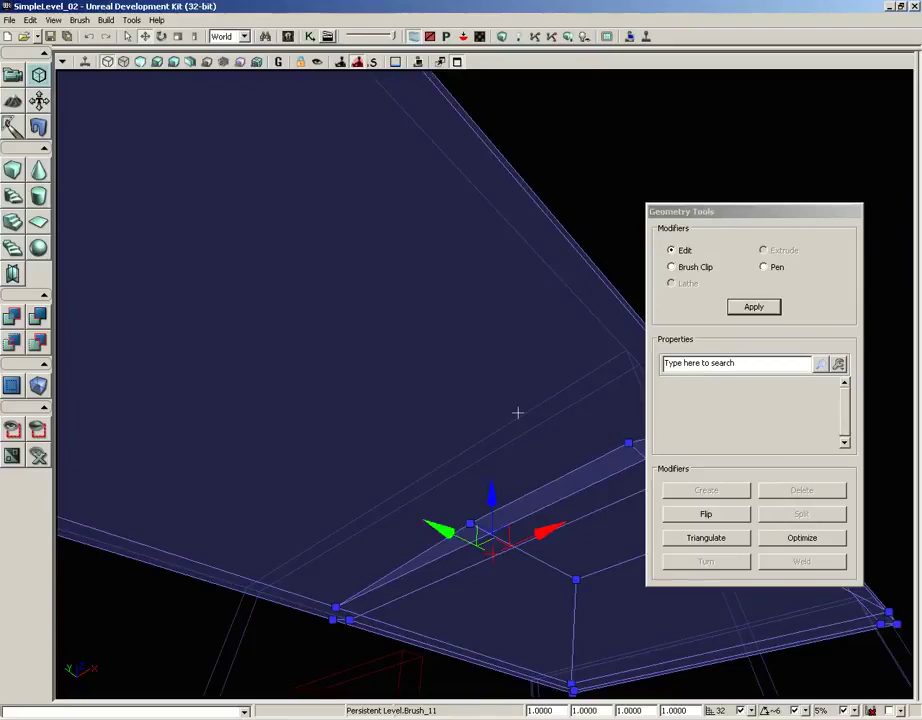
Select the ceiling brush's underside face and frame it from below in the perspective view
{"action": "left_click_drag", "start_coordinate": [379, 383], "coordinate": [366, 428]}
{"action": "middle_click_drag", "start_coordinate": [366, 428], "coordinate": [615, 453]}
{"action": "mouse_move", "coordinate": [615, 453]}
{"action": "left_mouse_down"}
{"action": "mouse_move", "coordinate": [469, 589]}
{"action": "mouse_move", "coordinate": [466, 462]}
{"action": "left_mouse_up"}
{"action": "left_click_drag", "start_coordinate": [558, 604], "coordinate": [400, 607]}
{"action": "mouse_move", "coordinate": [440, 385]}
{"action": "left_mouse_down"}
{"action": "mouse_move", "coordinate": [451, 344]}
{"action": "mouse_move", "coordinate": [451, 216]}
{"action": "mouse_move", "coordinate": [397, 132]}
{"action": "mouse_move", "coordinate": [599, 117]}
{"action": "mouse_move", "coordinate": [590, 76]}
{"action": "mouse_move", "coordinate": [541, 142]}
{"action": "left_mouse_up"}
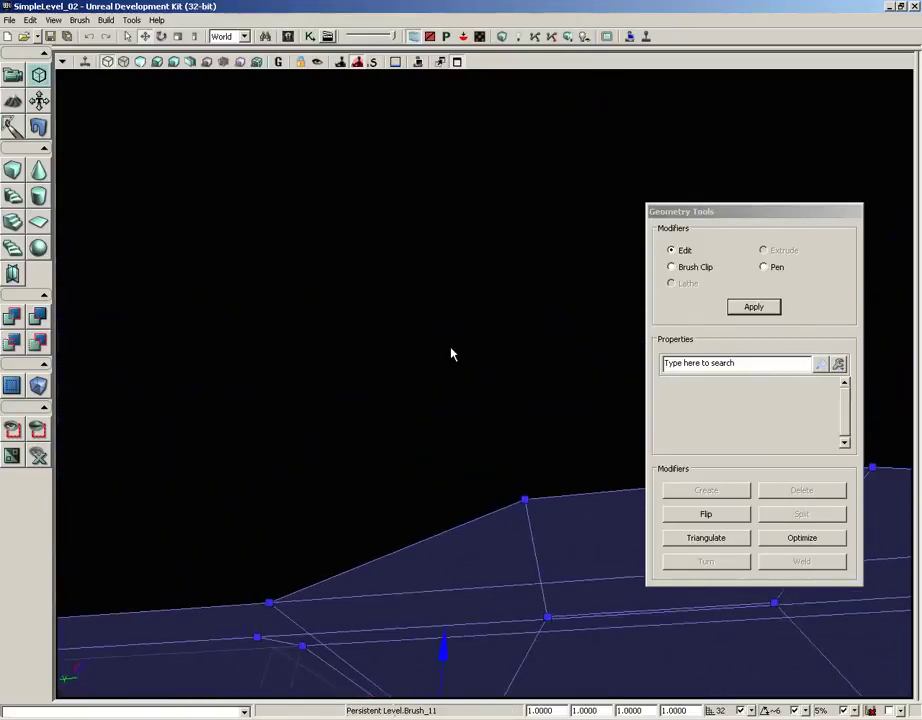
{"action": "right_click_drag", "start_coordinate": [451, 354], "coordinate": [450, 347]}
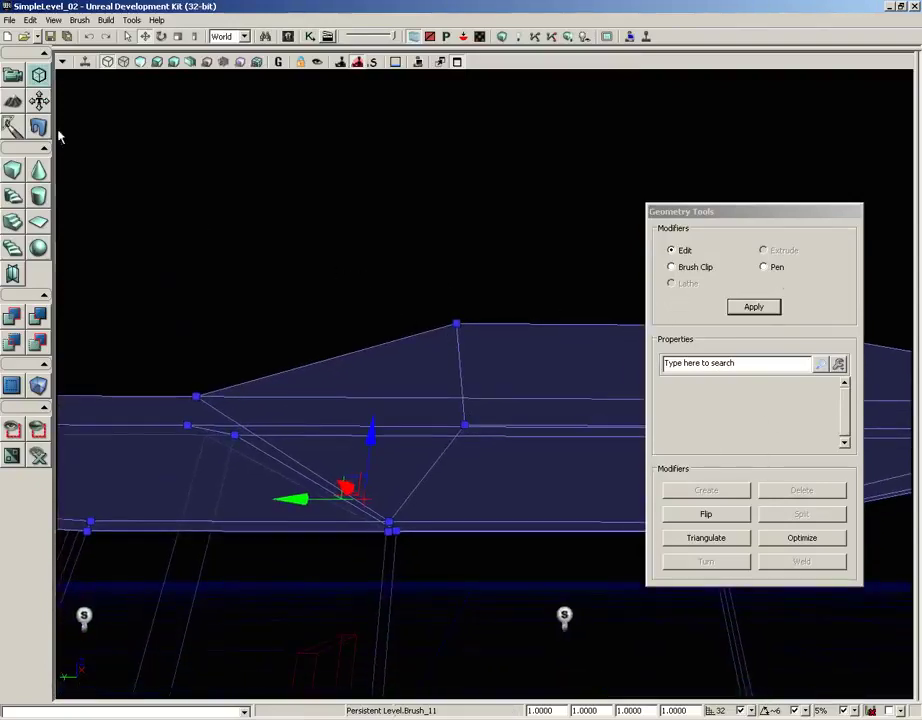
{"action": "mouse_move", "coordinate": [160, 100]}
{"action": "left_mouse_down"}
{"action": "mouse_move", "coordinate": [186, 70]}
{"action": "mouse_move", "coordinate": [177, 149]}
{"action": "mouse_move", "coordinate": [205, 119]}
{"action": "mouse_move", "coordinate": [97, 238]}
{"action": "left_mouse_up"}
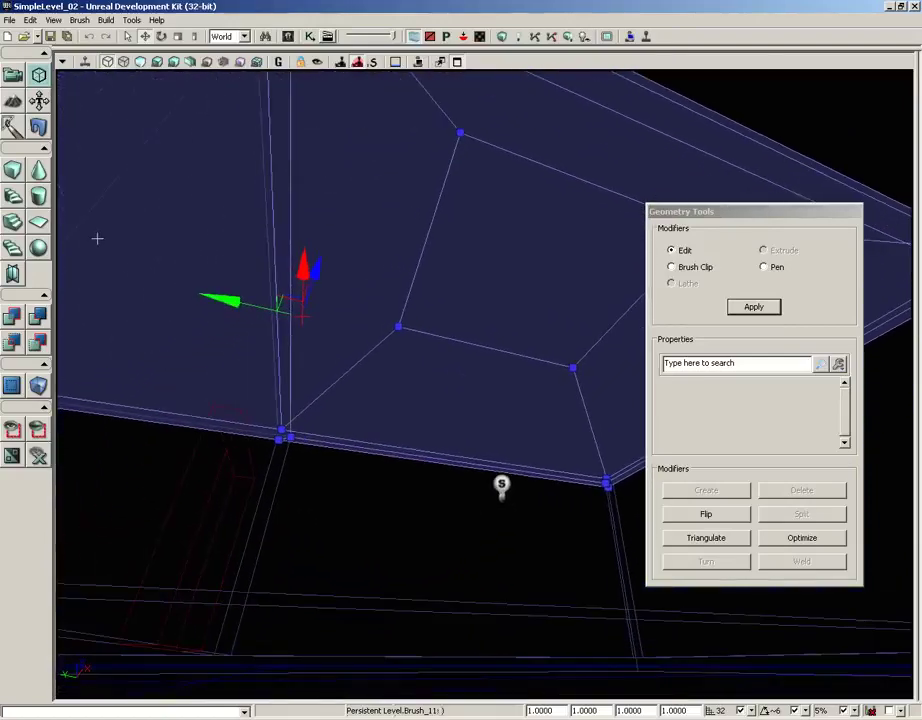
{"action": "left_click", "coordinate": [441, 240]}
{"action": "mouse_move", "coordinate": [356, 409]}
{"action": "left_mouse_down"}
{"action": "mouse_move", "coordinate": [706, 407]}
{"action": "mouse_move", "coordinate": [706, 344]}
{"action": "mouse_move", "coordinate": [690, 298]}
{"action": "left_mouse_up"}
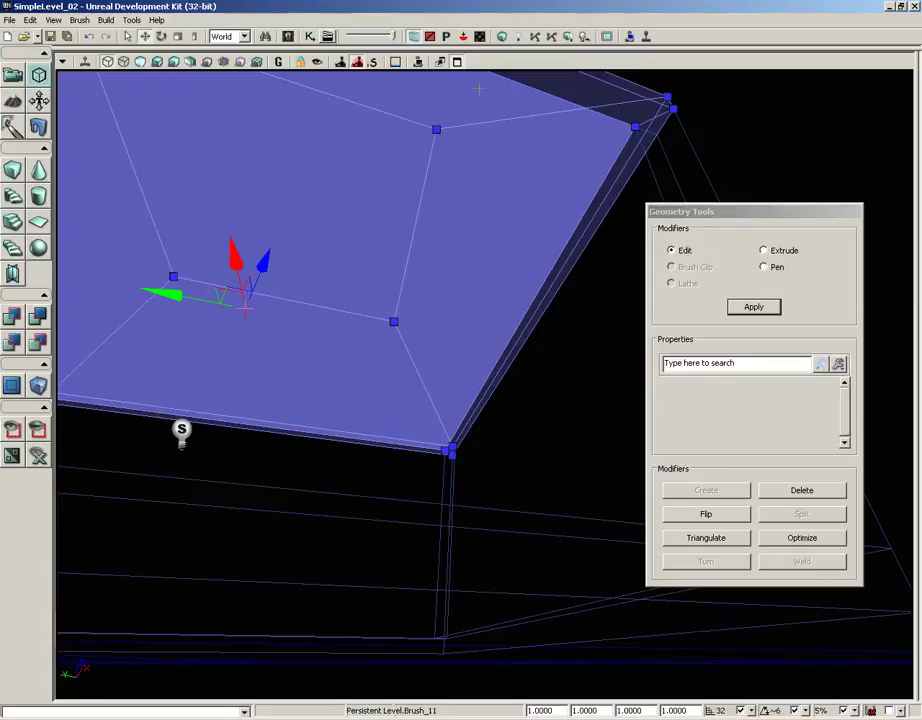
{"action": "left_click_drag", "start_coordinate": [437, 374], "coordinate": [350, 498]}
{"action": "right_click_drag", "start_coordinate": [410, 432], "coordinate": [402, 379]}
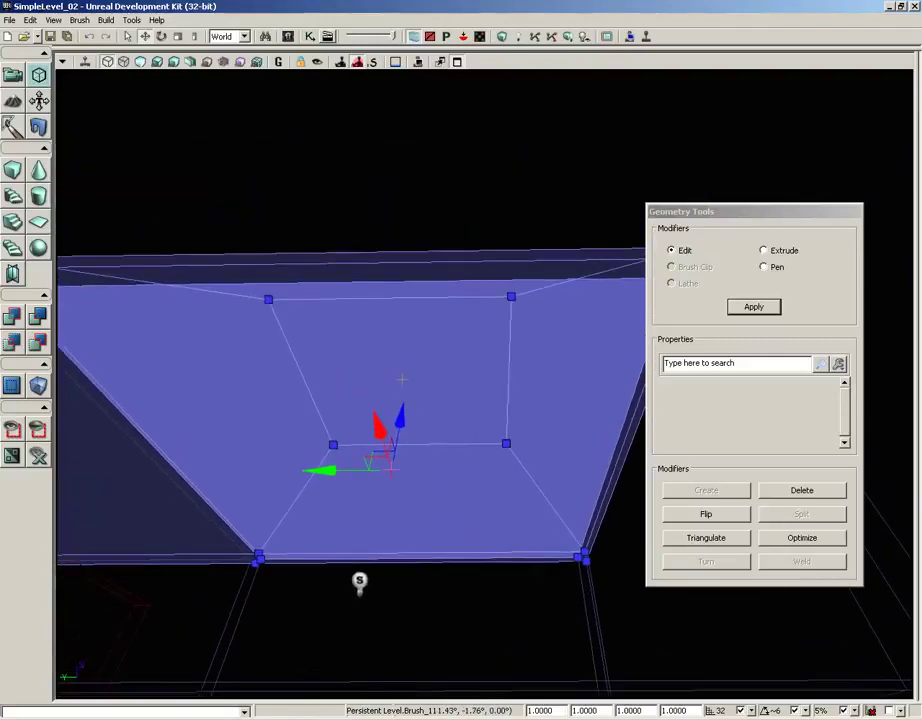
Extrude the underside face while scaling it down uniformly by about 45% to form a smaller inset face
{"action": "left_click", "coordinate": [765, 251]}
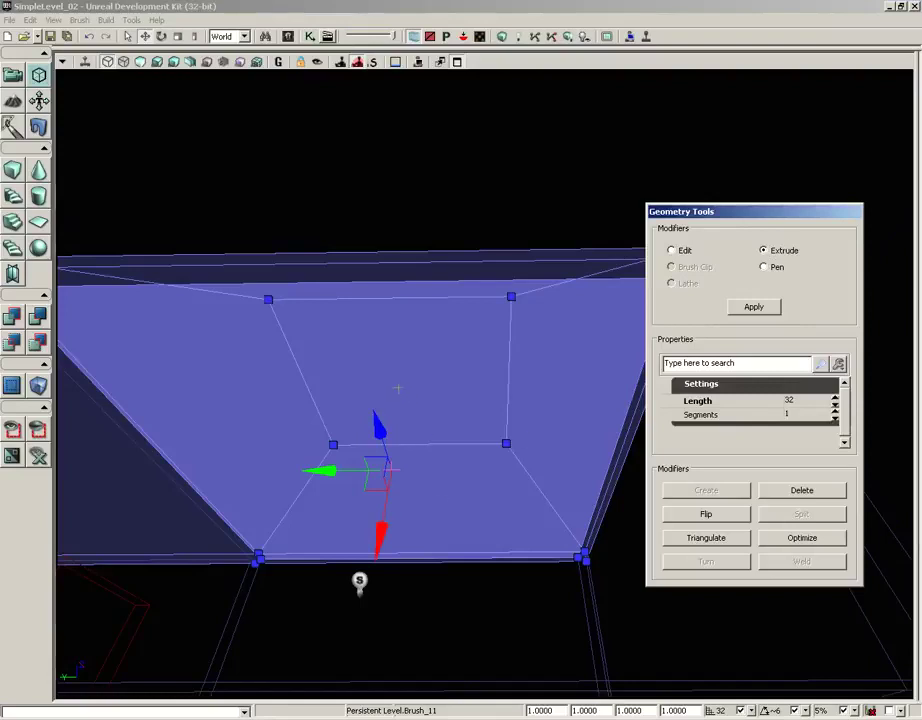
{"action": "key", "text": "space"}
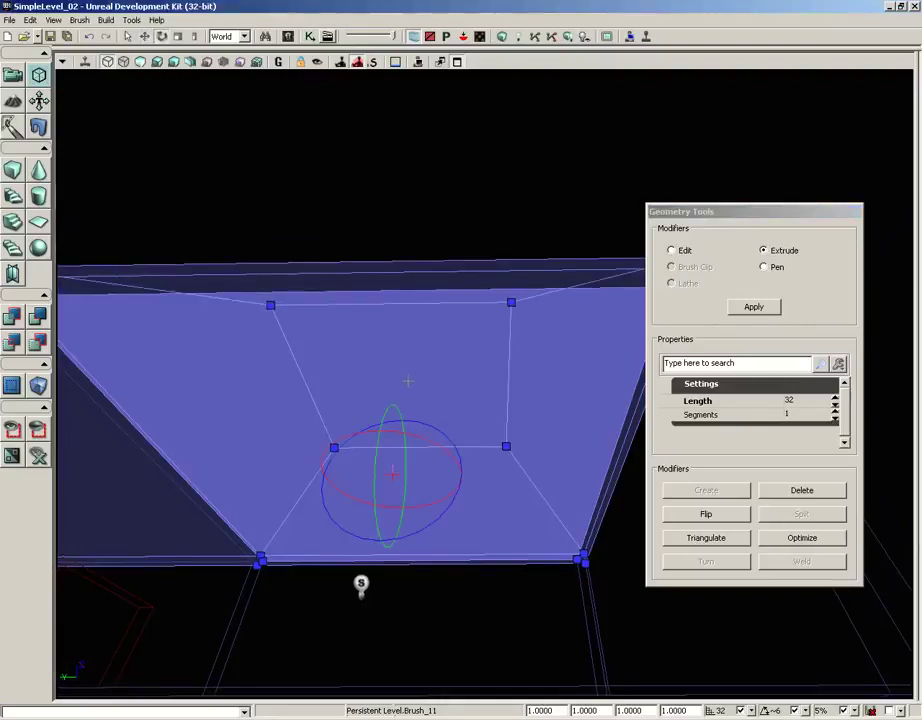
{"action": "key", "text": "space"}
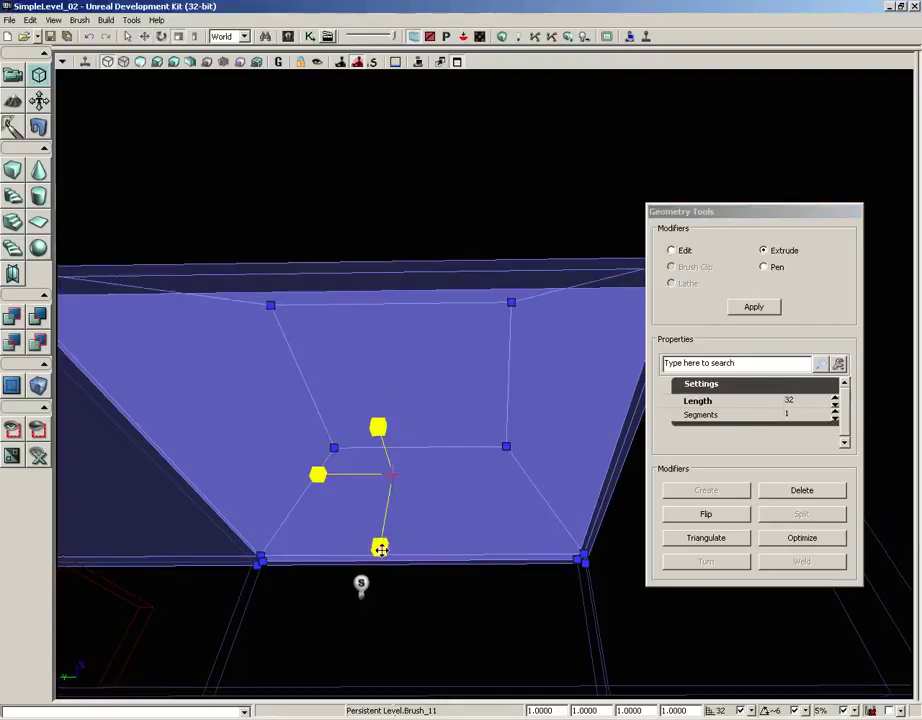
{"action": "left_click_drag", "start_coordinate": [380, 549], "coordinate": [381, 416]}
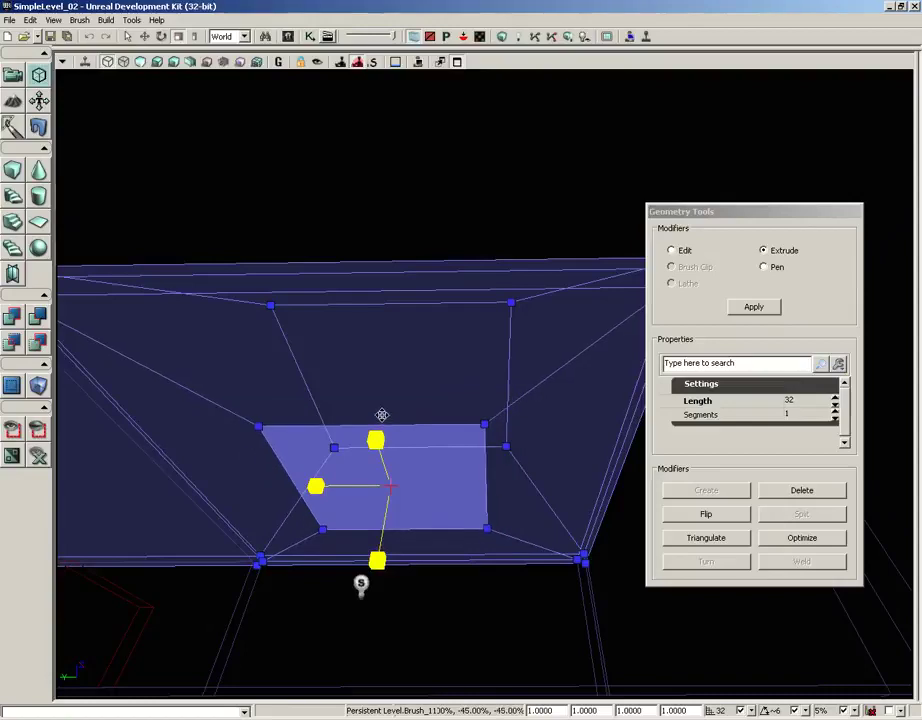
{"action": "mouse_move", "coordinate": [422, 348]}
{"action": "left_mouse_down"}
{"action": "mouse_move", "coordinate": [412, 490]}
{"action": "mouse_move", "coordinate": [422, 348]}
{"action": "left_mouse_up"}
{"action": "right_click_drag", "start_coordinate": [422, 348], "coordinate": [534, 430]}
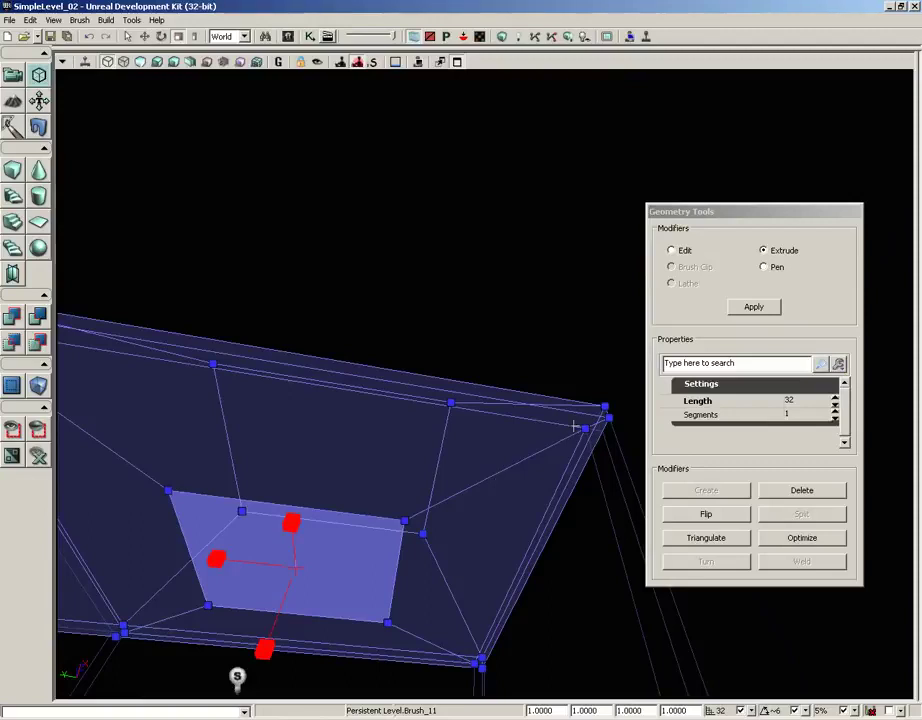
Return to the Edit modifier and raise the inset face vertically into the raised section, just below its top
{"action": "left_click", "coordinate": [671, 251]}
{"action": "left_click_drag", "start_coordinate": [478, 260], "coordinate": [440, 256]}
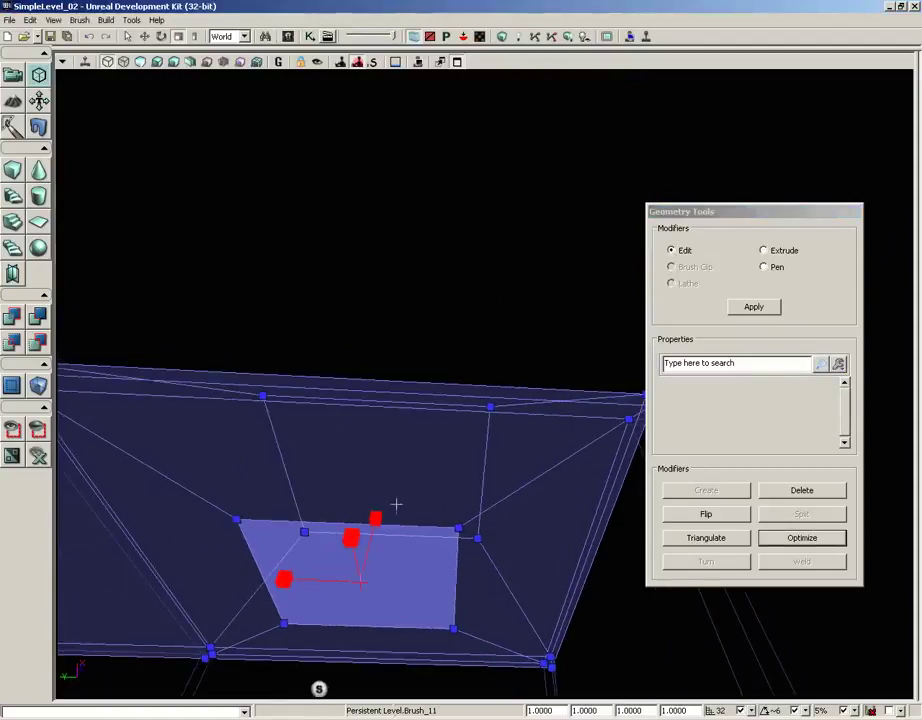
{"action": "key", "text": "space"}
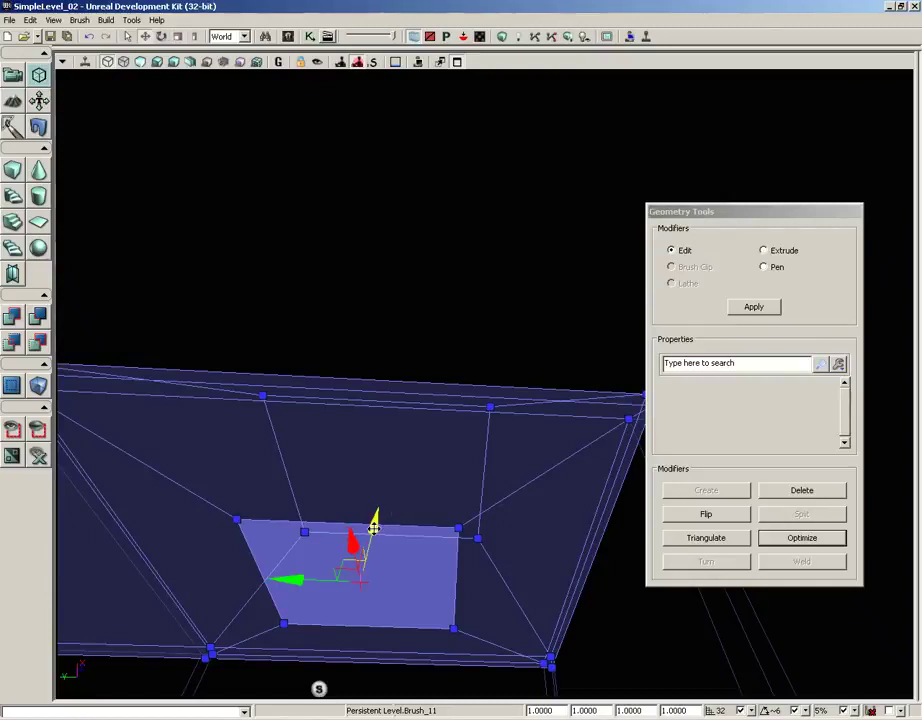
{"action": "left_click_drag", "start_coordinate": [373, 527], "coordinate": [375, 272]}
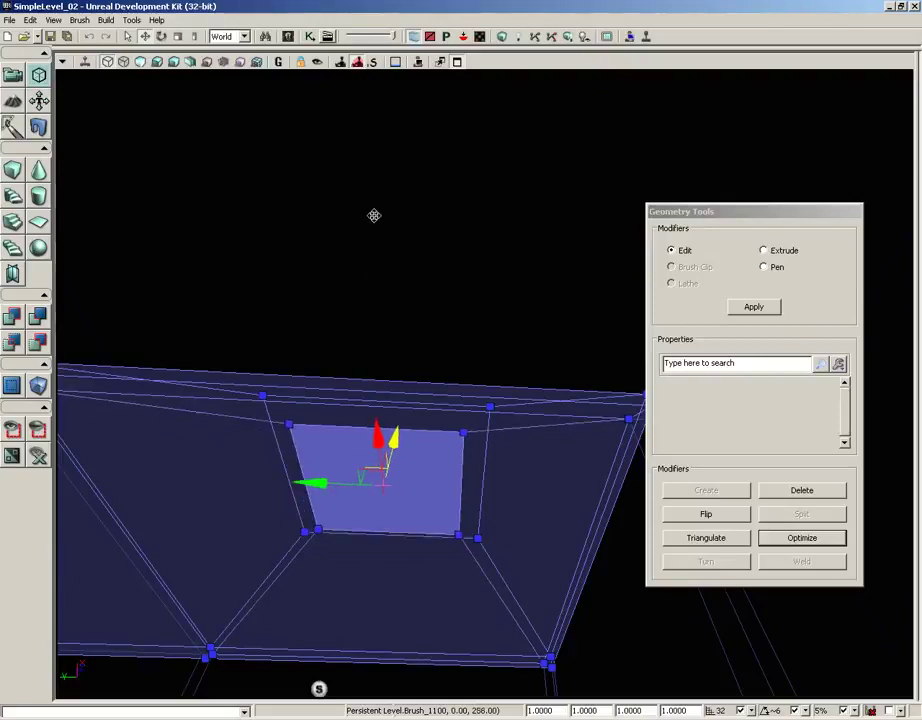
{"action": "left_click_drag", "start_coordinate": [372, 595], "coordinate": [361, 472]}
{"action": "middle_click_drag", "start_coordinate": [361, 472], "coordinate": [365, 408]}
{"action": "right_click_drag", "start_coordinate": [374, 601], "coordinate": [339, 689]}
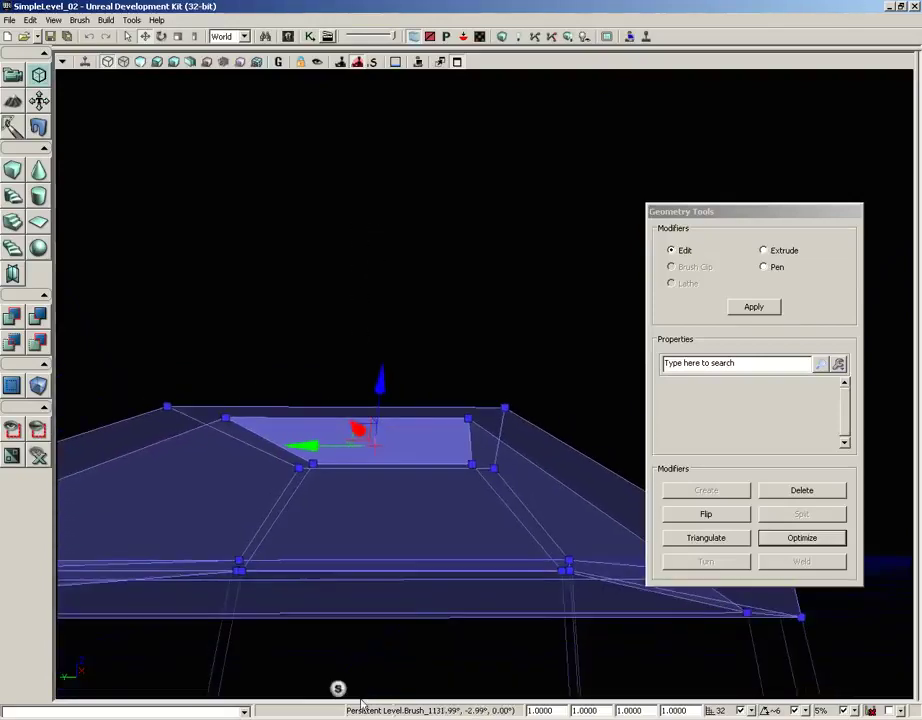
{"action": "middle_click_drag", "start_coordinate": [343, 689], "coordinate": [355, 592]}
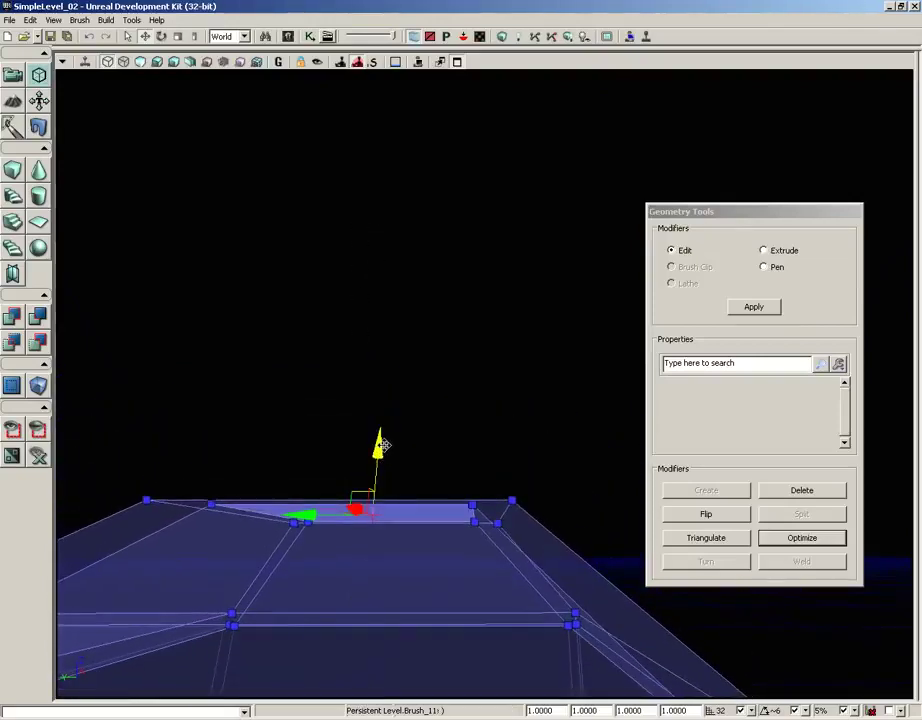
{"action": "left_click_drag", "start_coordinate": [377, 442], "coordinate": [392, 472]}
{"action": "mouse_move", "coordinate": [480, 566]}
{"action": "left_mouse_down"}
{"action": "mouse_move", "coordinate": [440, 657]}
{"action": "mouse_move", "coordinate": [689, 665]}
{"action": "mouse_move", "coordinate": [663, 700]}
{"action": "mouse_move", "coordinate": [329, 700]}
{"action": "mouse_move", "coordinate": [222, 679]}
{"action": "mouse_move", "coordinate": [270, 669]}
{"action": "mouse_move", "coordinate": [480, 572]}
{"action": "mouse_move", "coordinate": [522, 393]}
{"action": "left_mouse_up"}
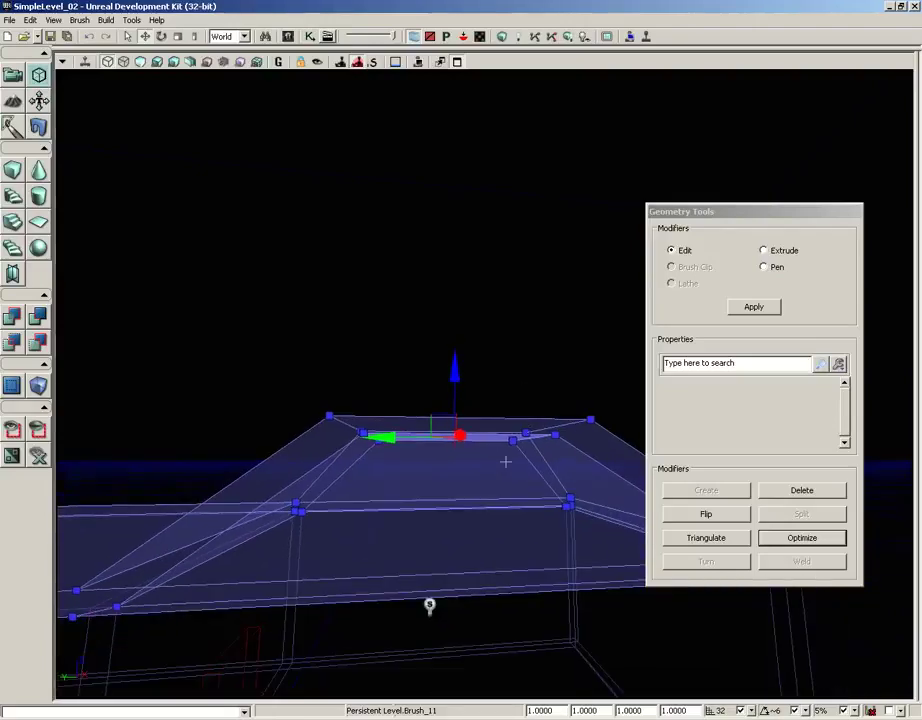
In a maximized side view, move the raised inner face's vertices on both sides outward along the red axis by one grid step
{"action": "left_click", "coordinate": [457, 62]}
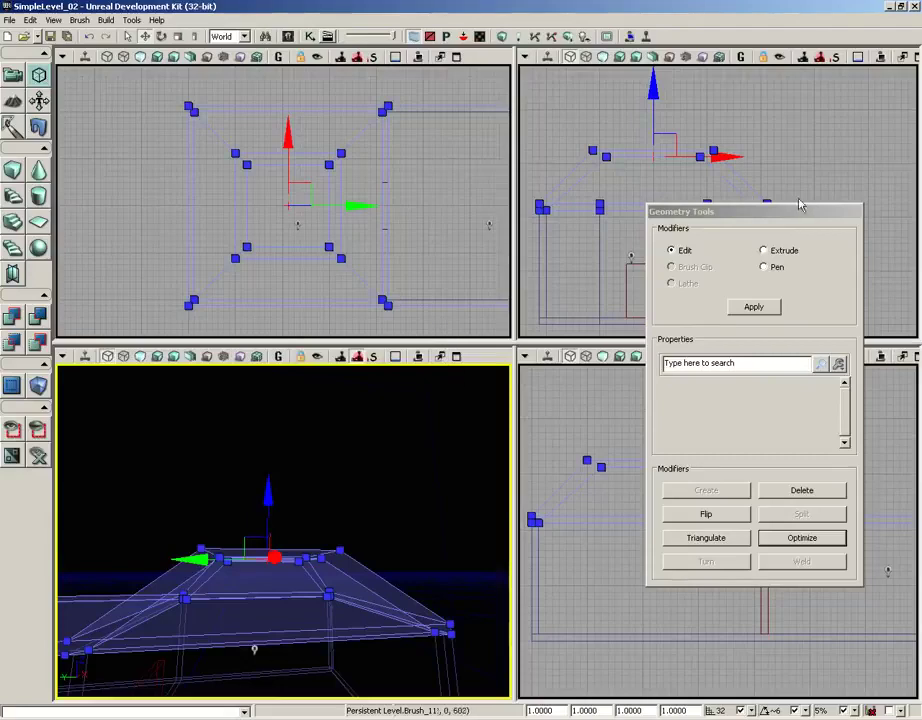
{"action": "left_click_drag", "start_coordinate": [745, 214], "coordinate": [809, 333]}
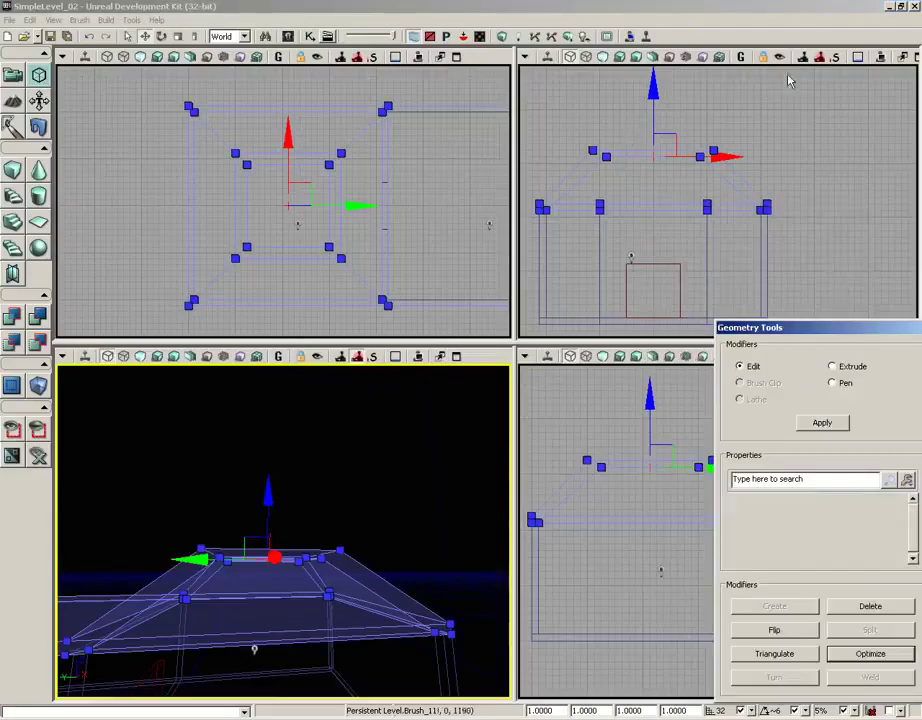
{"action": "left_click", "coordinate": [857, 56]}
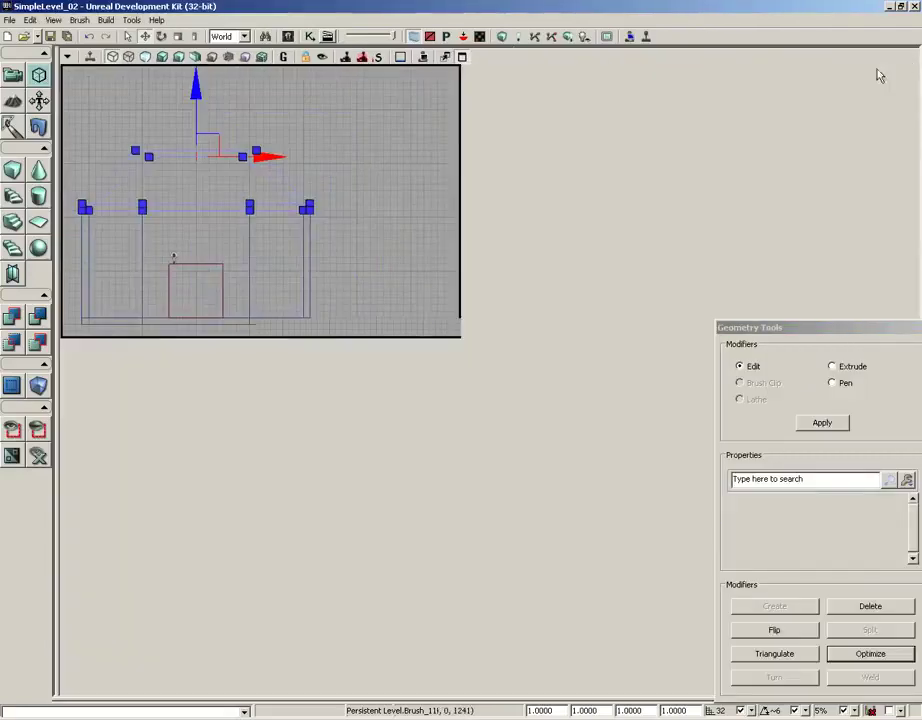
{"action": "mouse_move", "coordinate": [288, 340]}
{"action": "right_mouse_down"}
{"action": "mouse_move", "coordinate": [469, 339]}
{"action": "mouse_move", "coordinate": [297, 388]}
{"action": "right_mouse_up"}
{"action": "scroll", "coordinate": [461, 333], "scroll_direction": "up", "scroll_amount": 5}
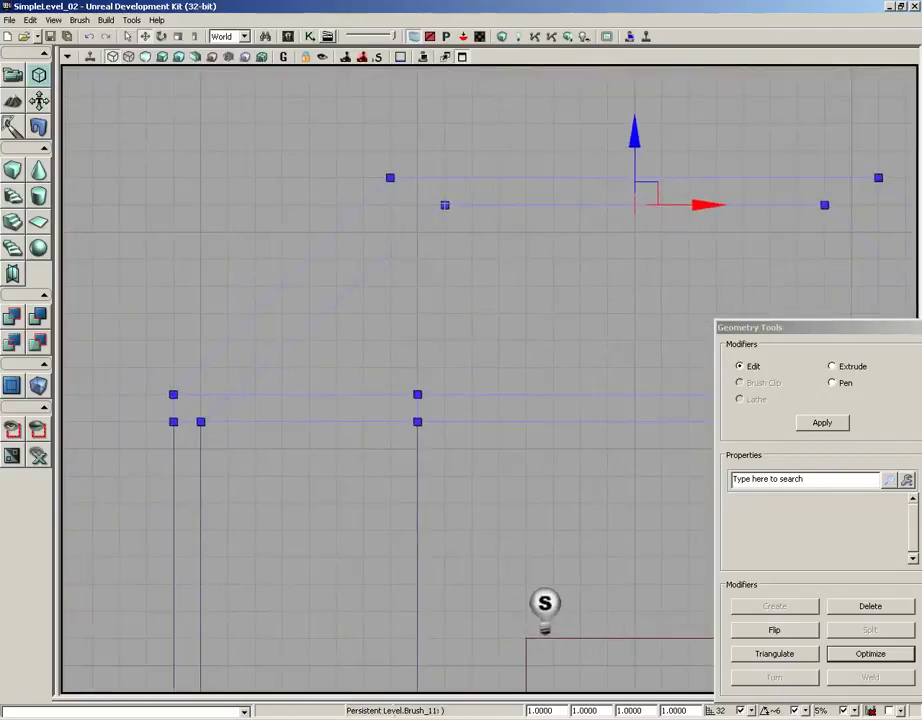
{"action": "left_click", "coordinate": [445, 205]}
{"action": "left_click_drag", "start_coordinate": [506, 204], "coordinate": [479, 207]}
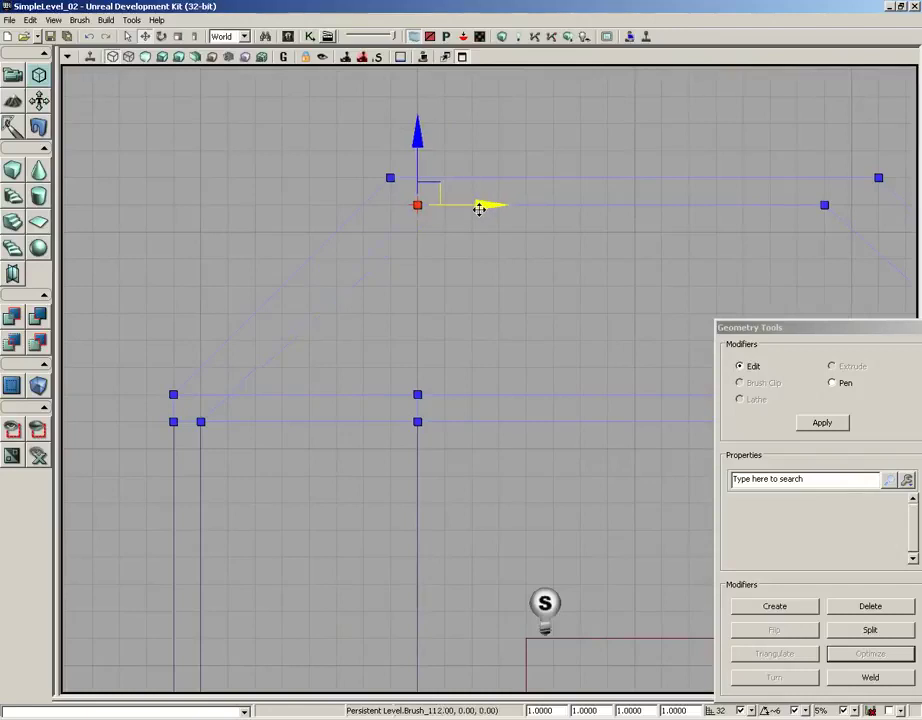
{"action": "left_click_drag", "start_coordinate": [539, 288], "coordinate": [175, 282]}
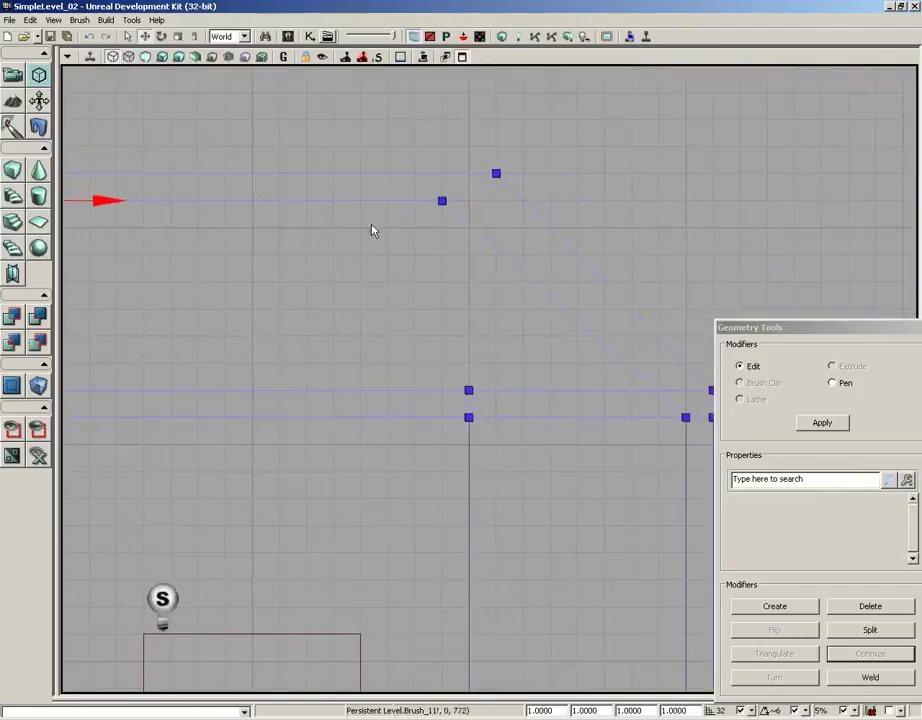
{"action": "left_click", "coordinate": [442, 200]}
{"action": "left_click_drag", "start_coordinate": [508, 200], "coordinate": [525, 200]}
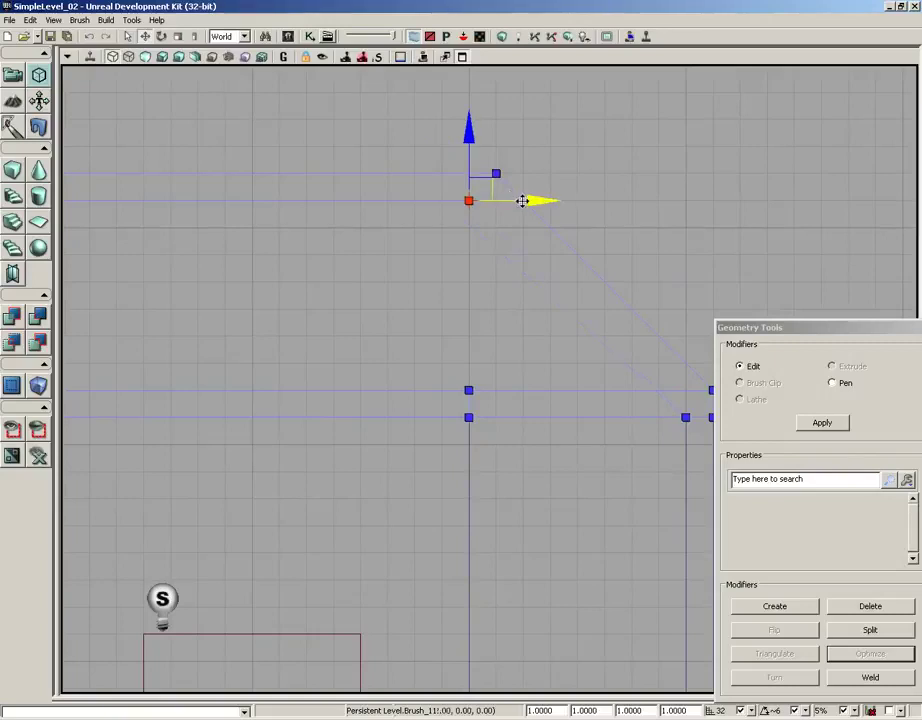
{"action": "scroll", "coordinate": [471, 287], "scroll_direction": "down", "scroll_amount": 4}
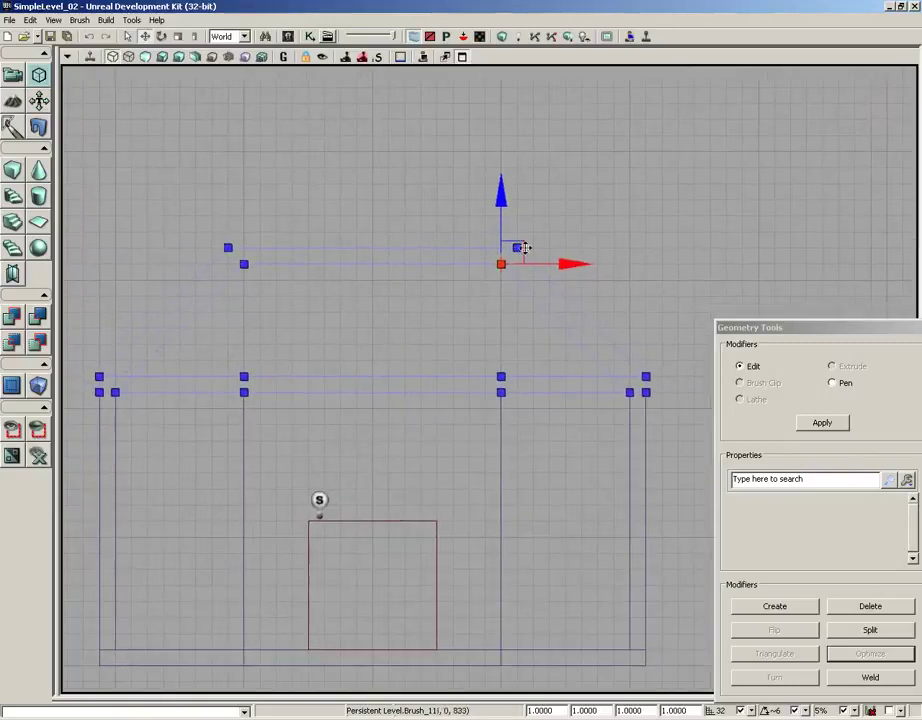
In the other side view, maximized, move the raised inner face's vertices on both sides outward along the green axis by one grid step
{"action": "left_click", "coordinate": [462, 56]}
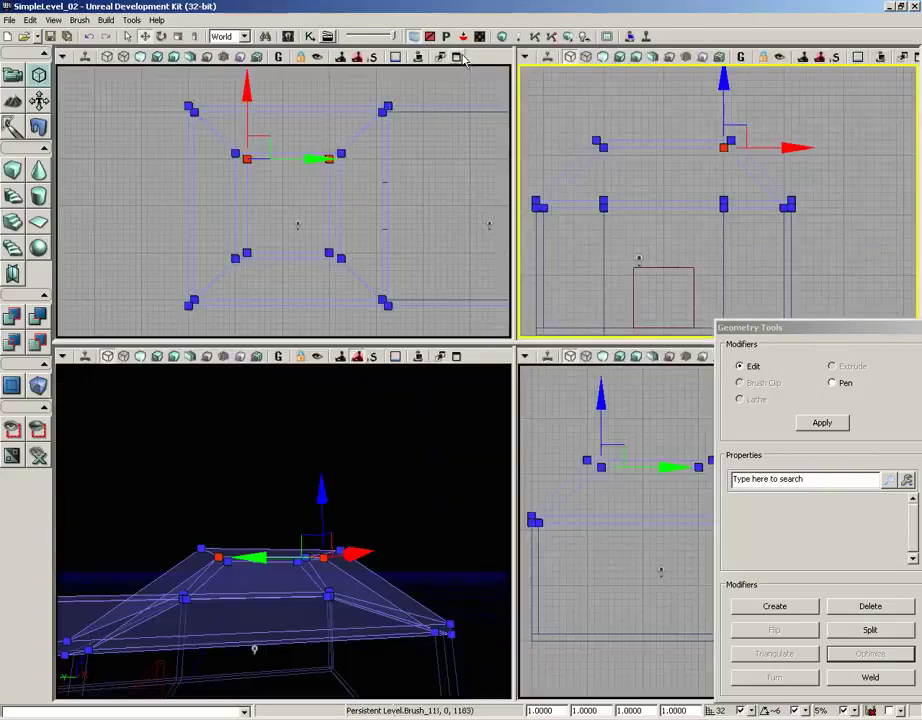
{"action": "scroll", "coordinate": [623, 436], "scroll_direction": "down", "scroll_amount": 3}
{"action": "left_click_drag", "start_coordinate": [626, 436], "coordinate": [541, 419]}
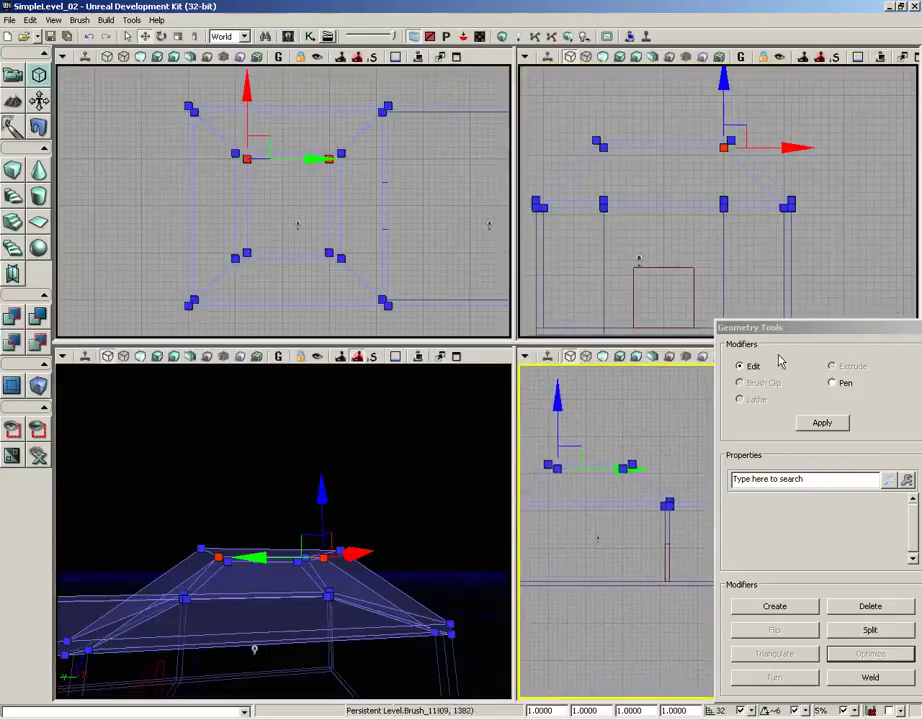
{"action": "left_click", "coordinate": [774, 328]}
{"action": "left_click_drag", "start_coordinate": [702, 321], "coordinate": [702, 275]}
{"action": "left_click_drag", "start_coordinate": [836, 284], "coordinate": [268, 244]}
{"action": "left_click", "coordinate": [916, 358]}
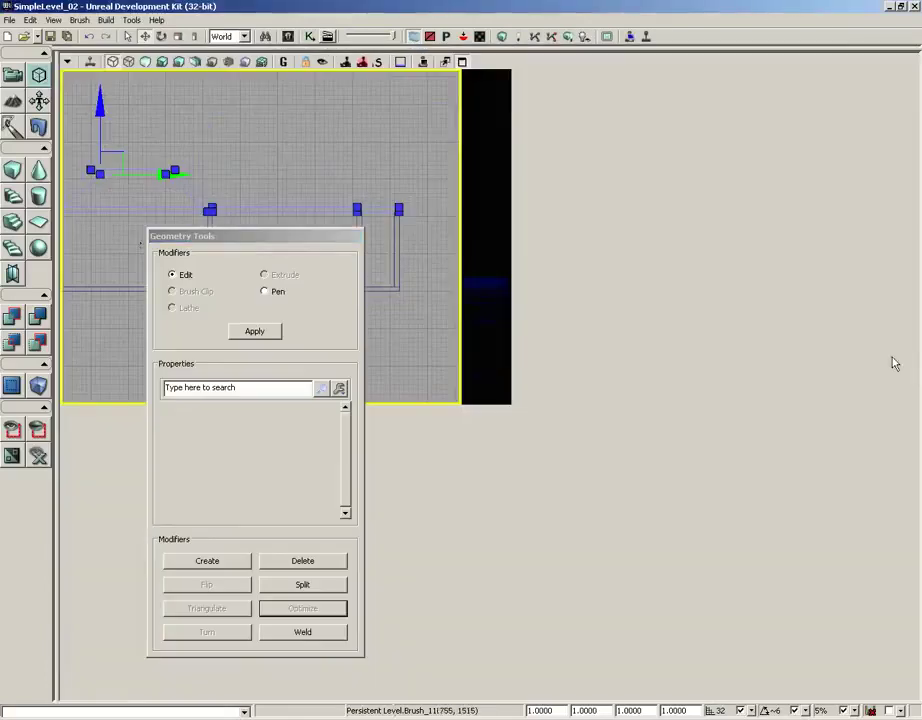
{"action": "left_click_drag", "start_coordinate": [335, 245], "coordinate": [707, 284]}
{"action": "left_click_drag", "start_coordinate": [303, 293], "coordinate": [479, 328]}
{"action": "scroll", "coordinate": [479, 328], "scroll_direction": "up", "scroll_amount": 4}
{"action": "left_click_drag", "start_coordinate": [263, 266], "coordinate": [334, 316]}
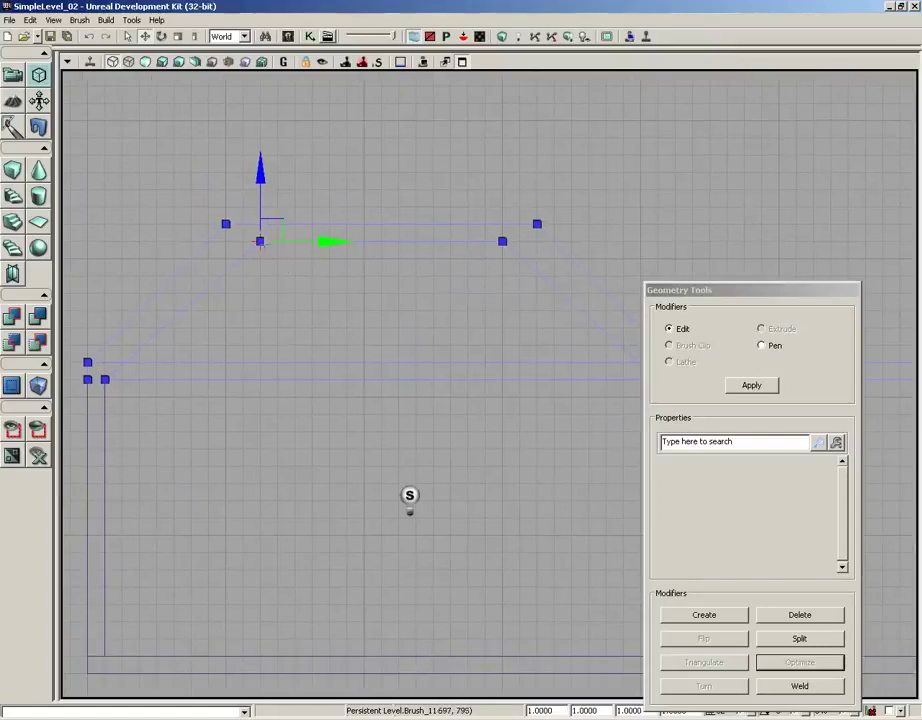
{"action": "left_click_drag", "start_coordinate": [325, 241], "coordinate": [284, 247]}
{"action": "left_click", "coordinate": [502, 241]}
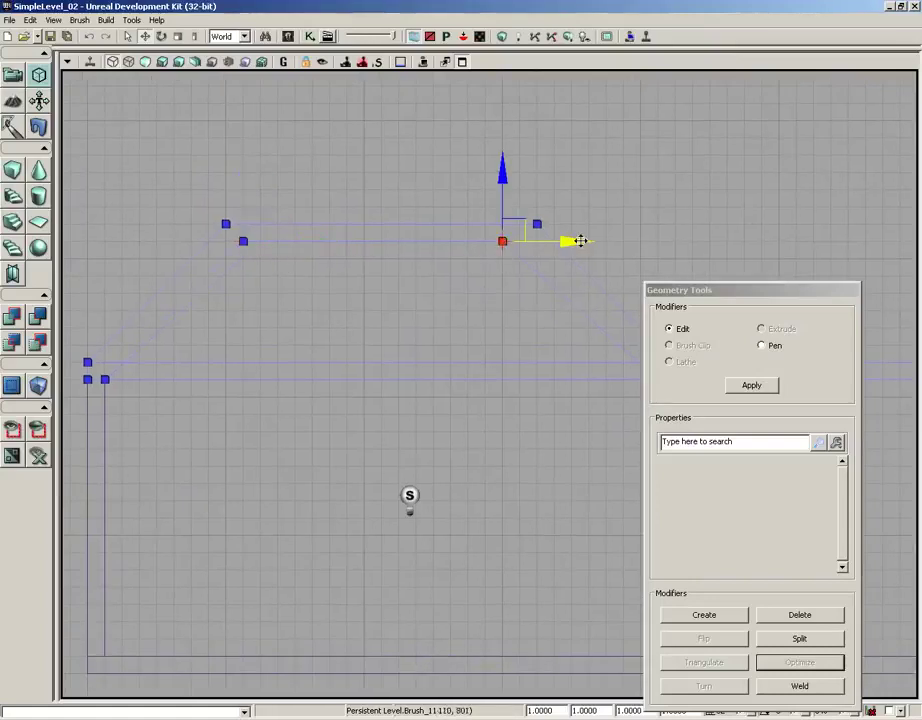
{"action": "left_click_drag", "start_coordinate": [580, 241], "coordinate": [589, 241]}
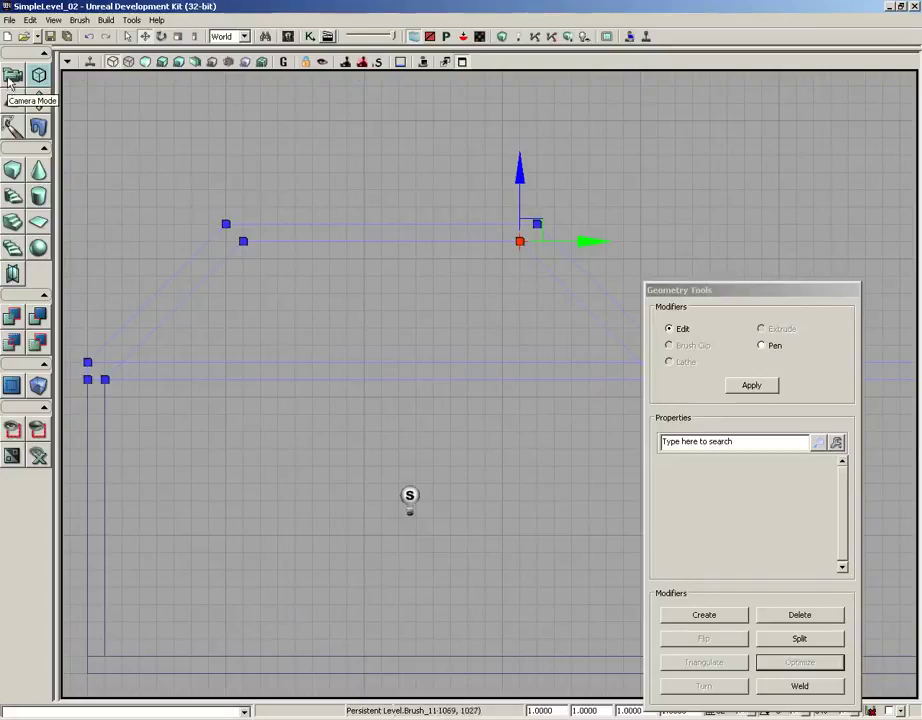
Switch from Geometry Mode to Camera Mode and inspect the hollowed ceiling in the maximized perspective view
{"action": "left_click", "coordinate": [11, 77]}
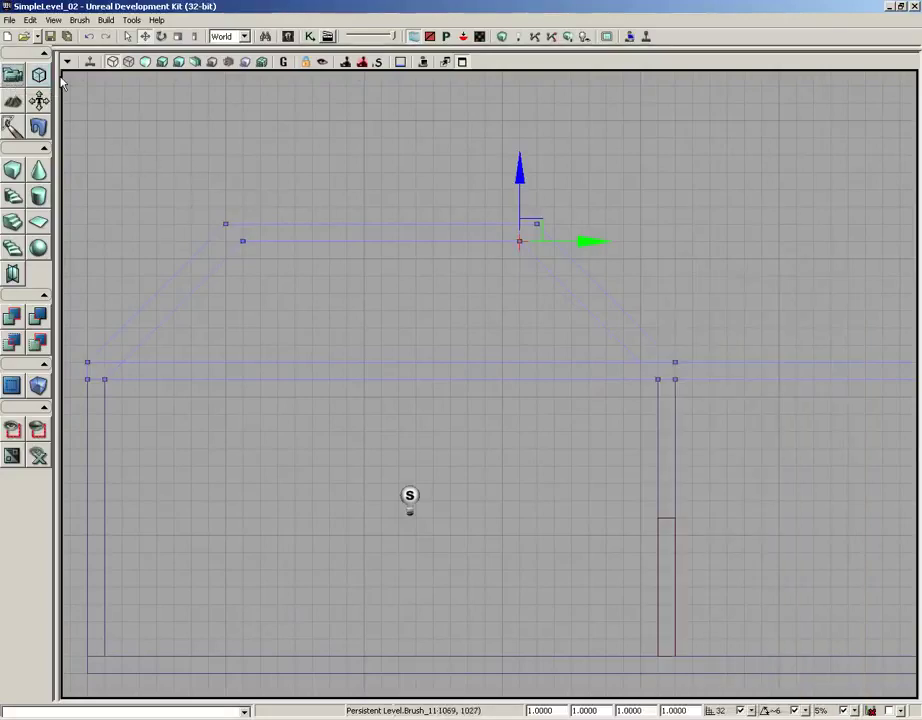
{"action": "left_click", "coordinate": [461, 62]}
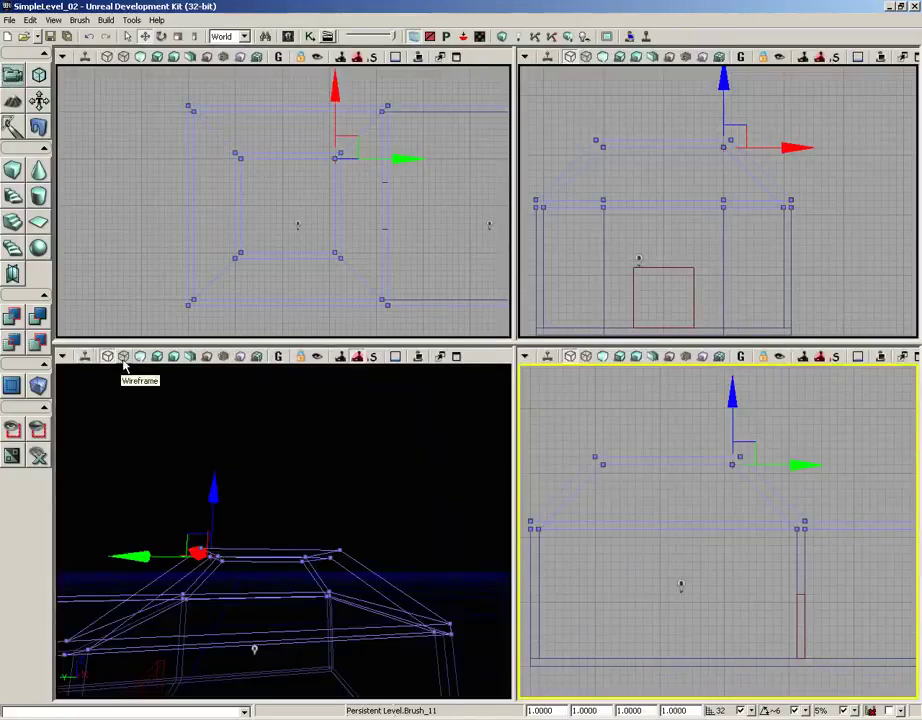
{"action": "left_click", "coordinate": [456, 357]}
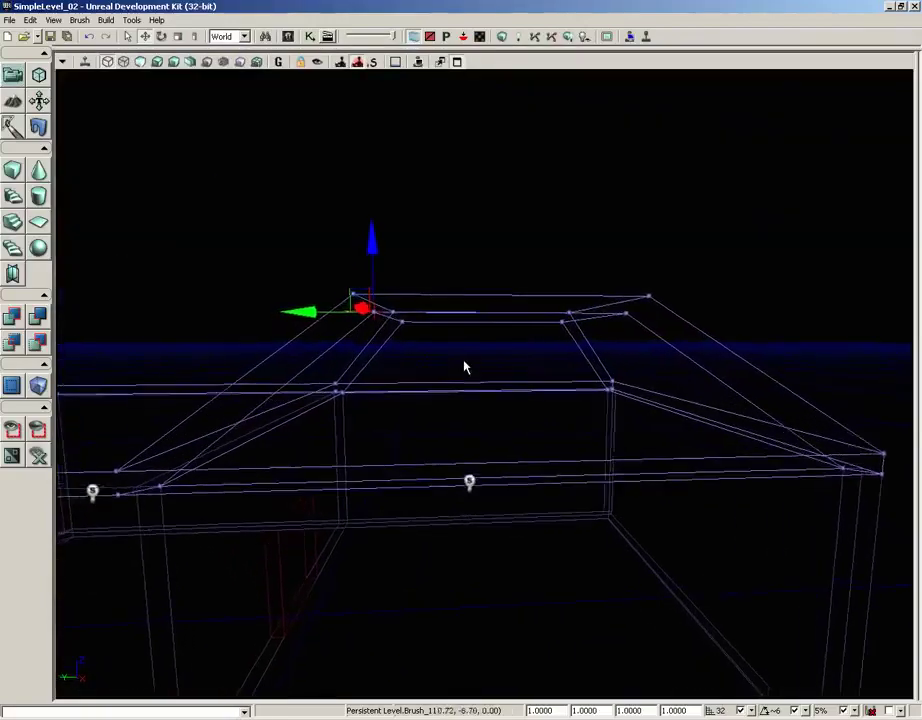
{"action": "mouse_move", "coordinate": [463, 366]}
{"action": "left_mouse_down"}
{"action": "mouse_move", "coordinate": [438, 76]}
{"action": "mouse_move", "coordinate": [403, 231]}
{"action": "left_mouse_up"}
{"action": "right_click_drag", "start_coordinate": [403, 231], "coordinate": [403, 142]}
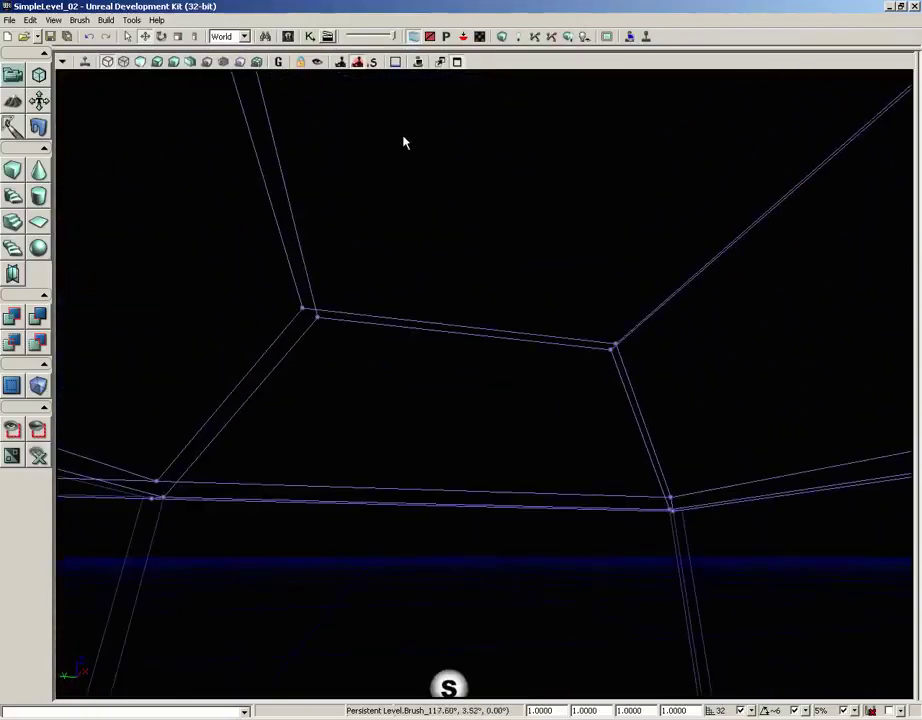
{"action": "left_click_drag", "start_coordinate": [404, 142], "coordinate": [469, 358]}
{"action": "mouse_move", "coordinate": [469, 358]}
{"action": "right_mouse_down"}
{"action": "mouse_move", "coordinate": [471, 405]}
{"action": "mouse_move", "coordinate": [466, 389]}
{"action": "right_mouse_up"}
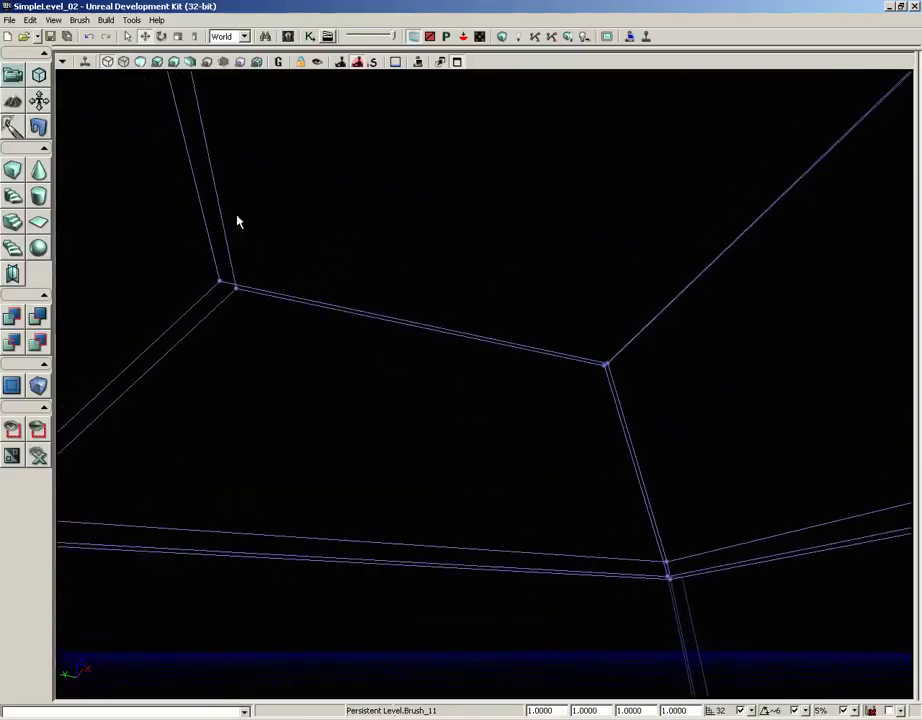
Switch the perspective view from wireframe to lit shading, rebuild the level geometry, and dismiss the map check report
{"action": "left_click", "coordinate": [157, 61]}
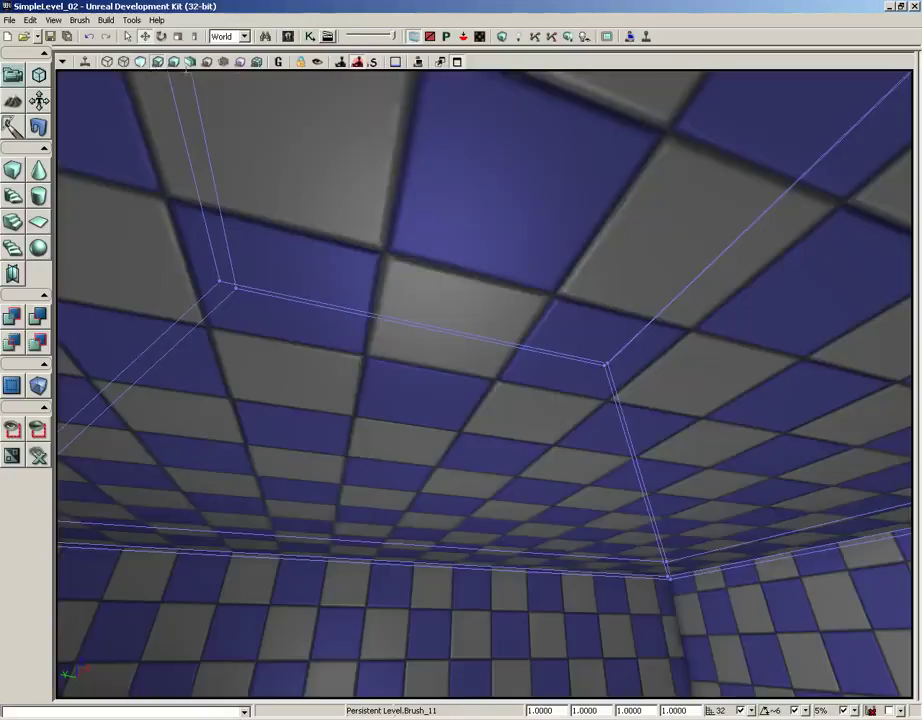
{"action": "left_click", "coordinate": [501, 36]}
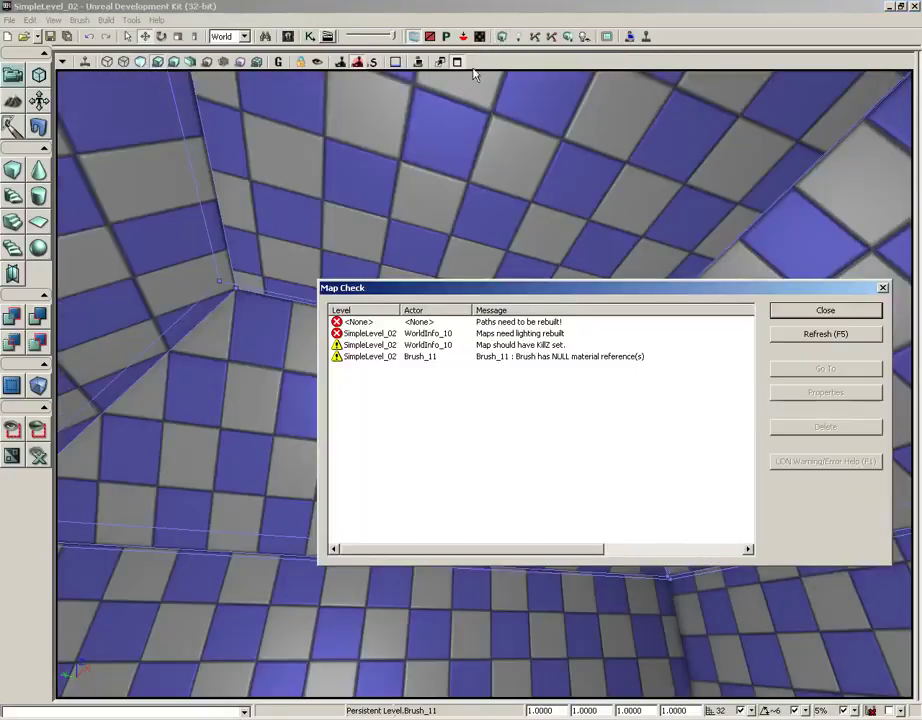
{"action": "left_click", "coordinate": [813, 317]}
Inspect the rebuilt raised ceiling from inside the room, examining its sloped sides and corners, and view the whole room from the doorway
{"action": "right_click_drag", "start_coordinate": [603, 455], "coordinate": [500, 455]}
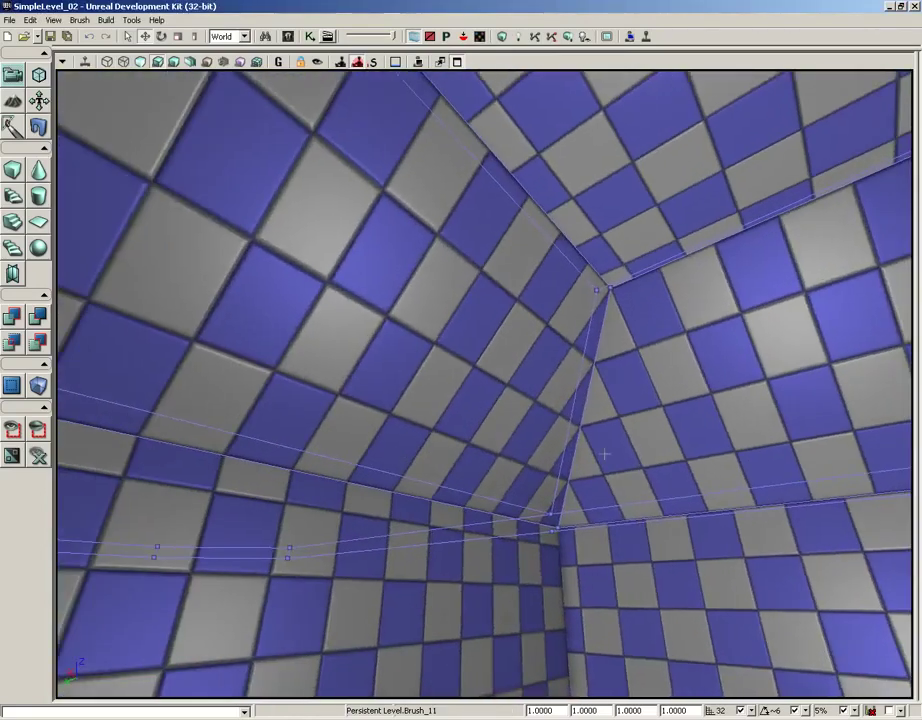
{"action": "left_click", "coordinate": [652, 624]}
{"action": "left_click_drag", "start_coordinate": [652, 624], "coordinate": [712, 550]}
{"action": "middle_click_drag", "start_coordinate": [712, 550], "coordinate": [715, 581]}
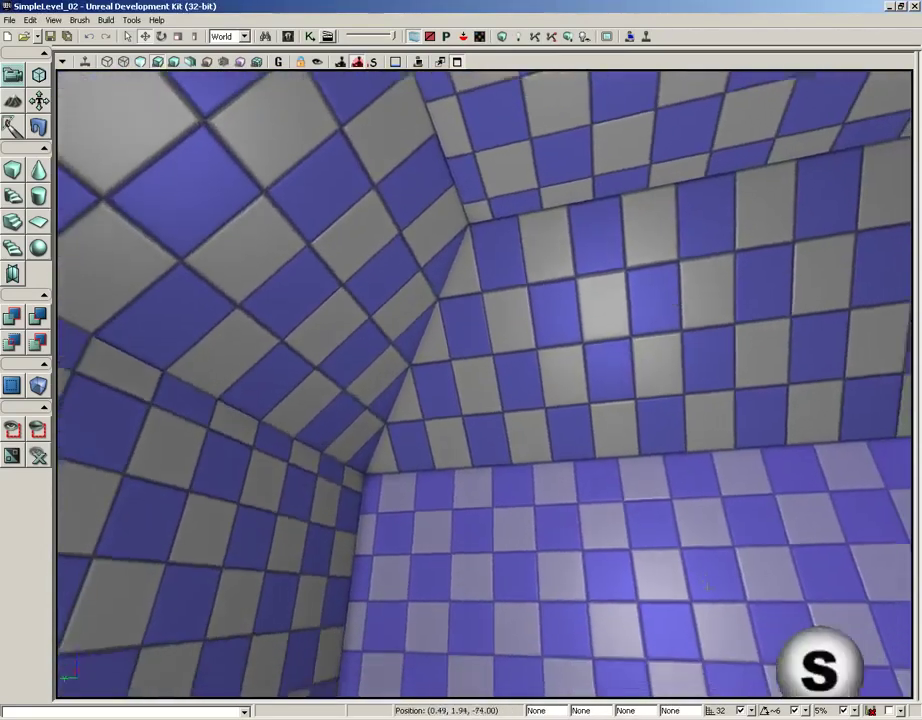
{"action": "right_click_drag", "start_coordinate": [715, 581], "coordinate": [576, 609]}
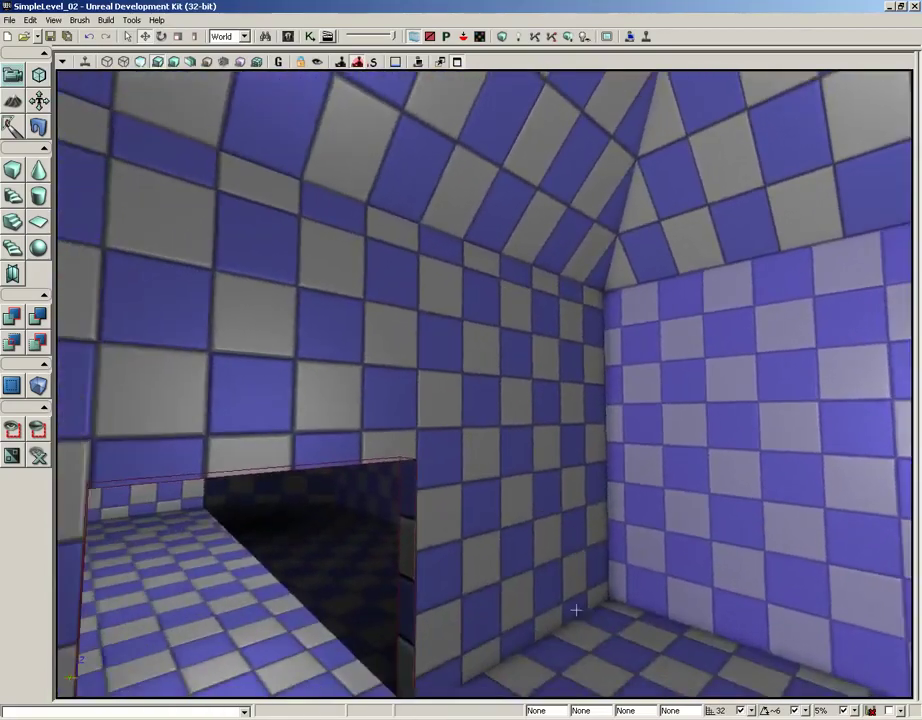
{"action": "left_click_drag", "start_coordinate": [576, 609], "coordinate": [912, 418]}
{"action": "right_click_drag", "start_coordinate": [912, 418], "coordinate": [912, 268]}
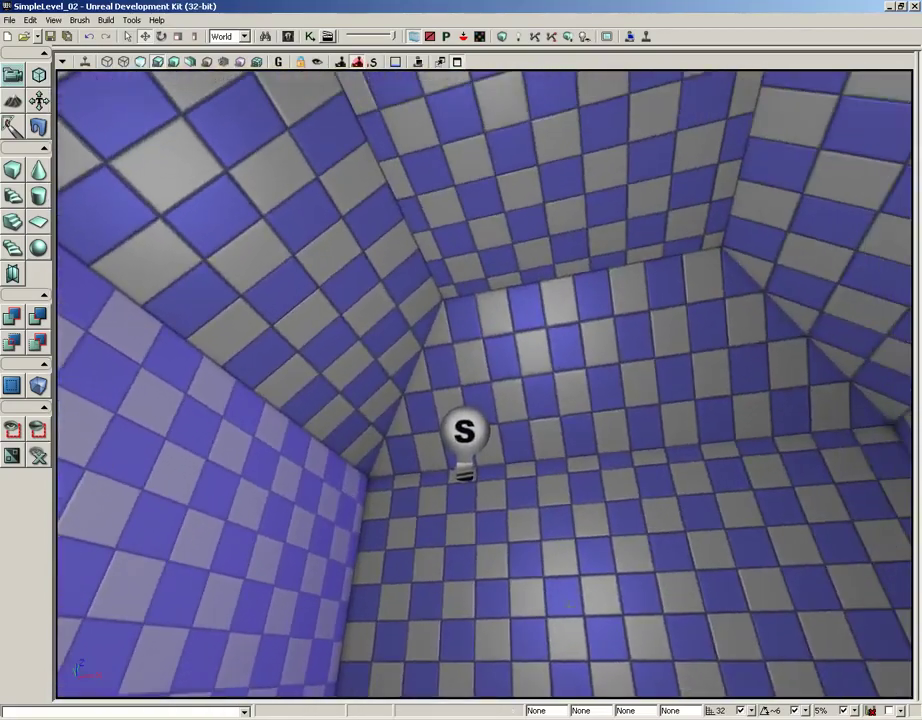
{"action": "left_click_drag", "start_coordinate": [912, 268], "coordinate": [900, 320]}
{"action": "right_click_drag", "start_coordinate": [745, 380], "coordinate": [745, 340]}
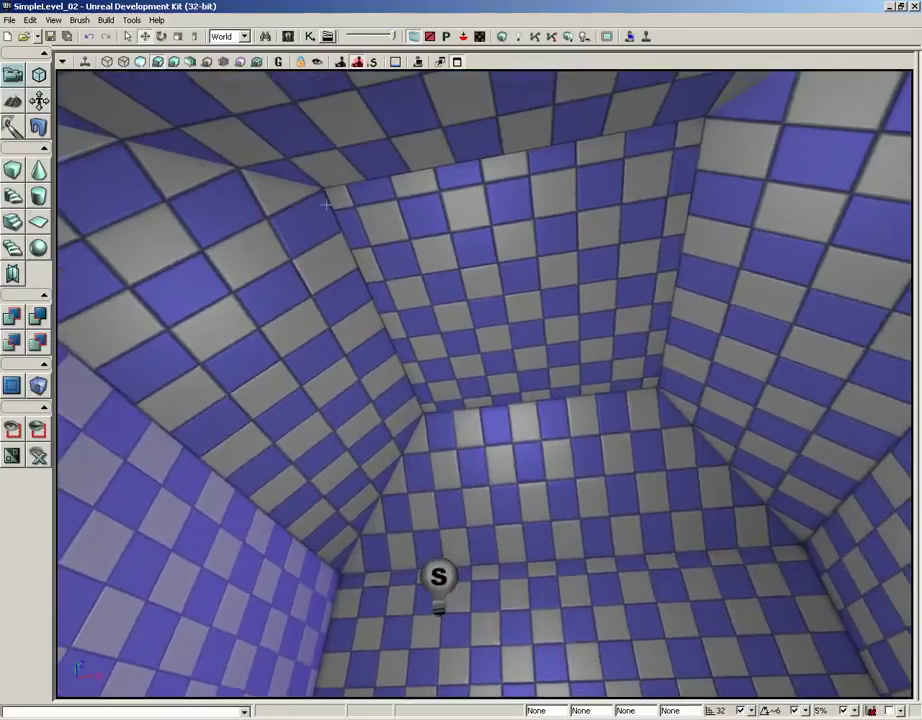
{"action": "right_click_drag", "start_coordinate": [568, 292], "coordinate": [540, 490]}
{"action": "left_click_drag", "start_coordinate": [540, 490], "coordinate": [58, 180]}
{"action": "left_click_drag", "start_coordinate": [530, 329], "coordinate": [58, 364]}
{"action": "mouse_move", "coordinate": [420, 420]}
{"action": "left_mouse_down"}
{"action": "mouse_move", "coordinate": [378, 311]}
{"action": "mouse_move", "coordinate": [428, 397]}
{"action": "left_mouse_up"}
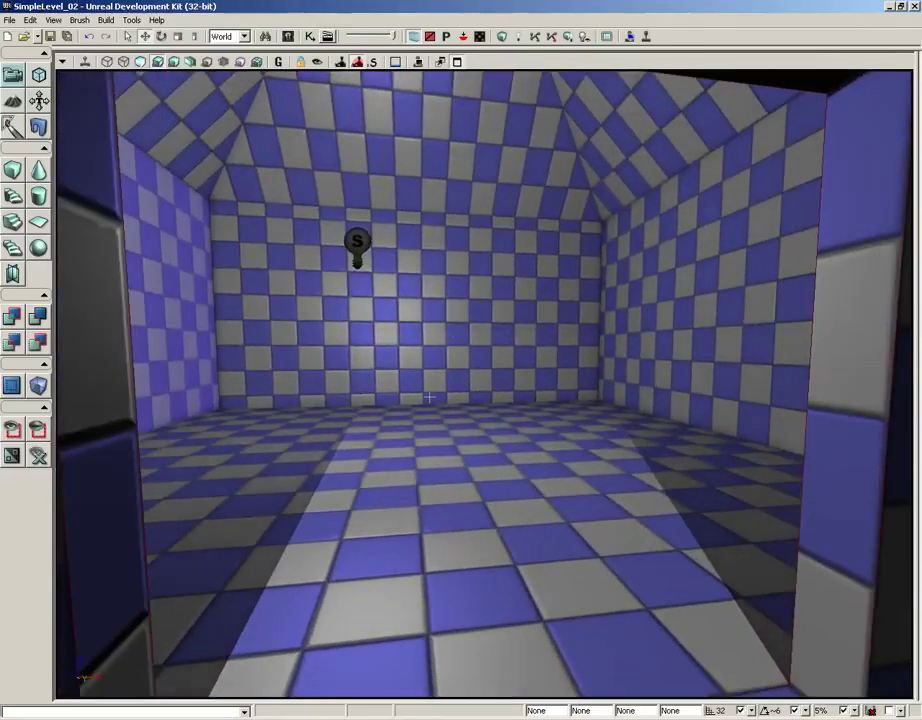